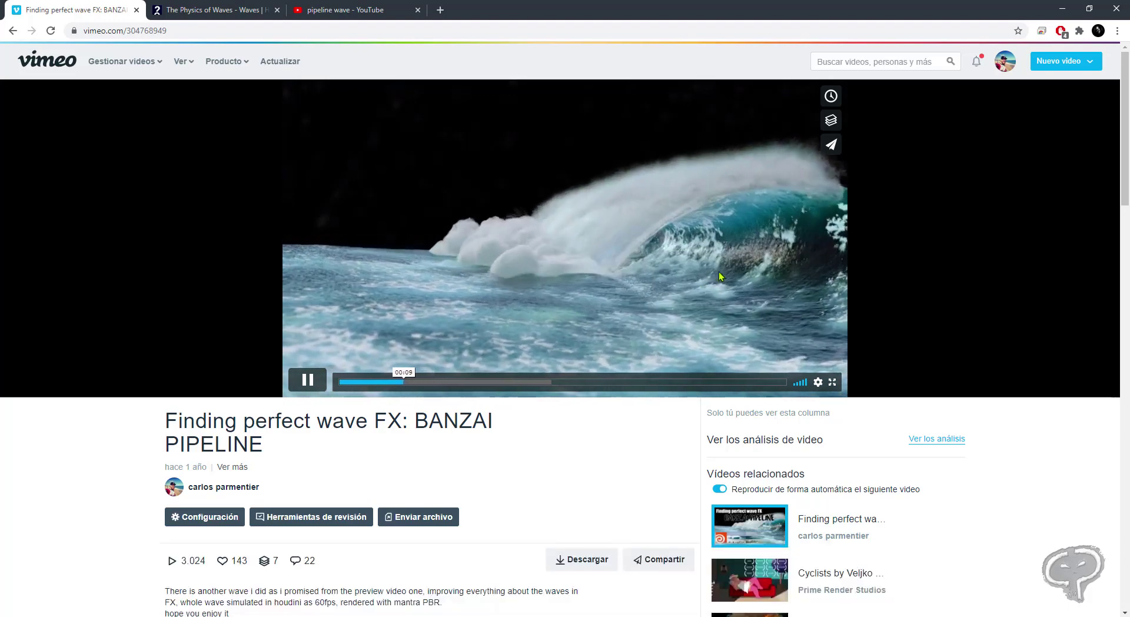
- Pause the Banzai Pipeline wave clip on Vimeo and switch to the 'pipeline wave' YouTube results
click(307, 380)
click(345, 10)
- Scroll through the 'pipeline wave' YouTube results of Pipeline surf and wipeout clips
scroll(430, 356, down, 3)
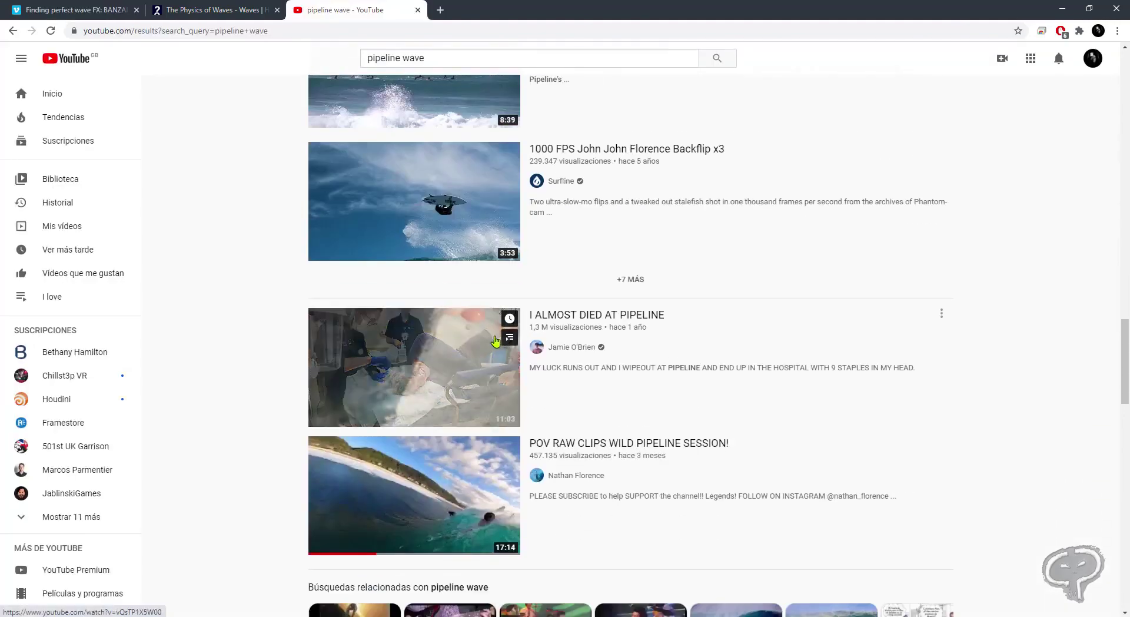
scroll(431, 355, down, 5)
scroll(521, 312, up, 7)
scroll(520, 311, up, 1)
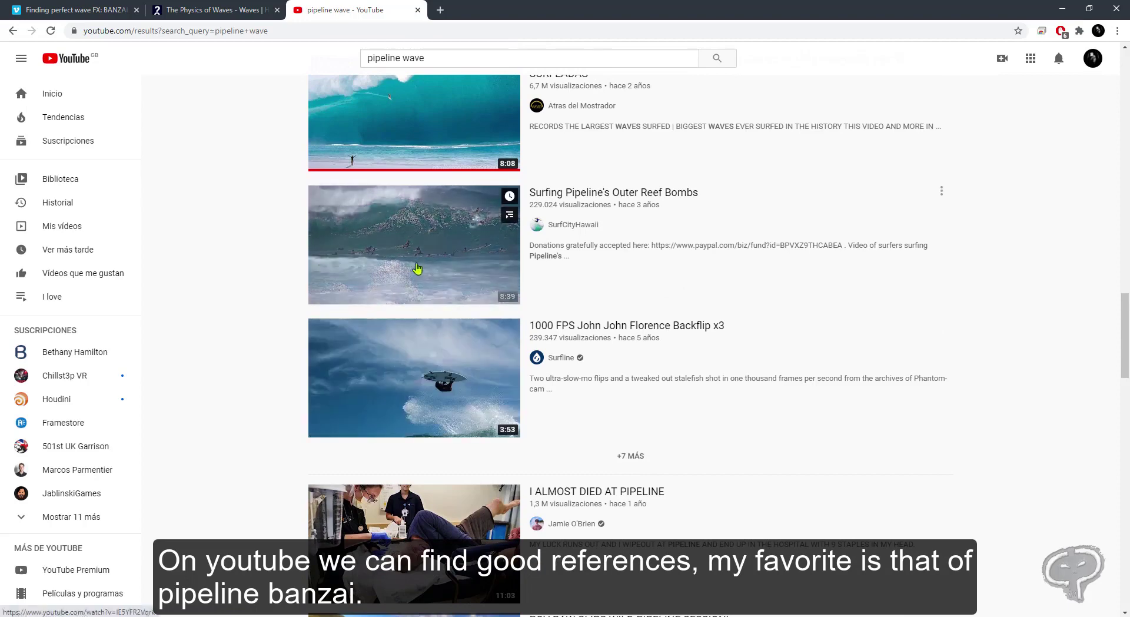
mouse_move(414, 244)
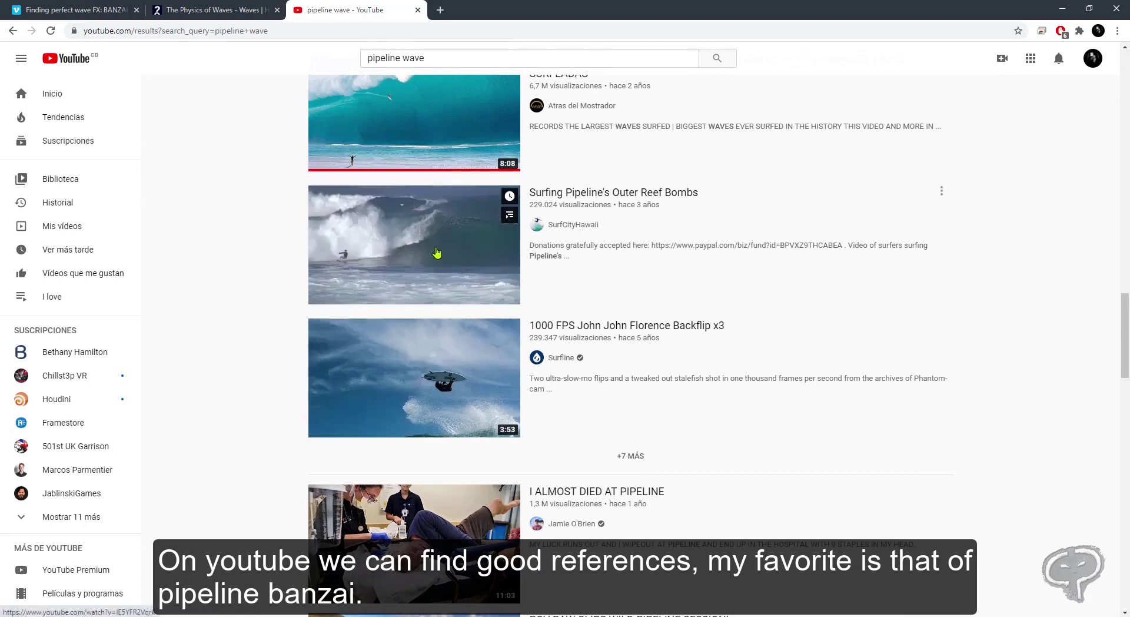
scroll(435, 251, up, 2)
scroll(459, 223, up, 5)
scroll(464, 212, up, 3)
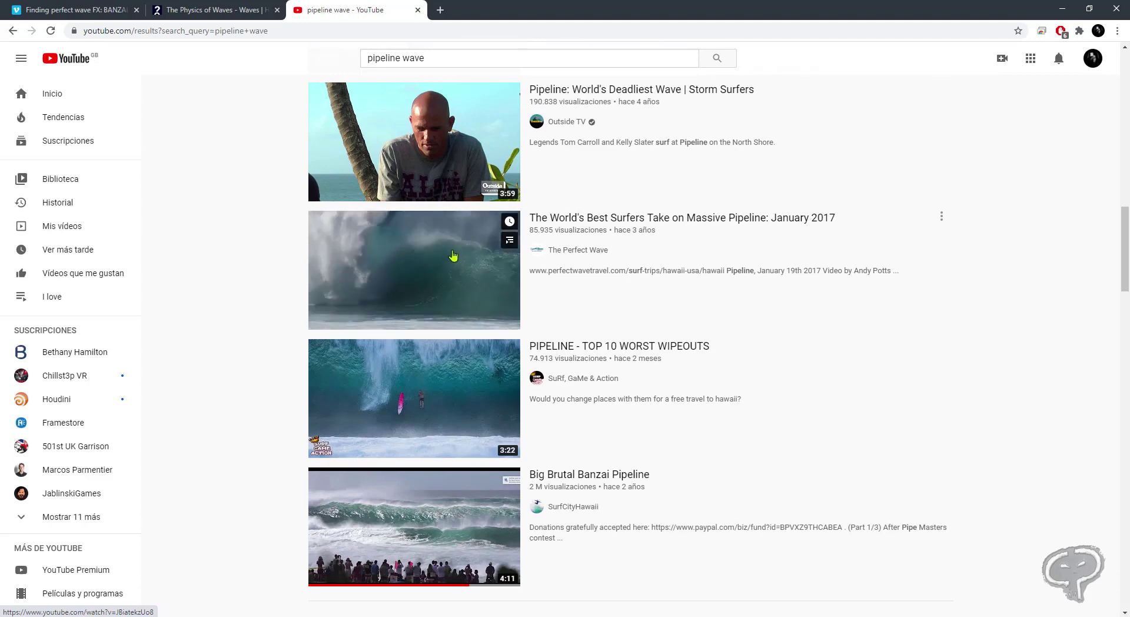
- Open the HowStuffWorks wave-physics article, highlight 'Banzai Pipeline', then clear the selection
click(203, 9)
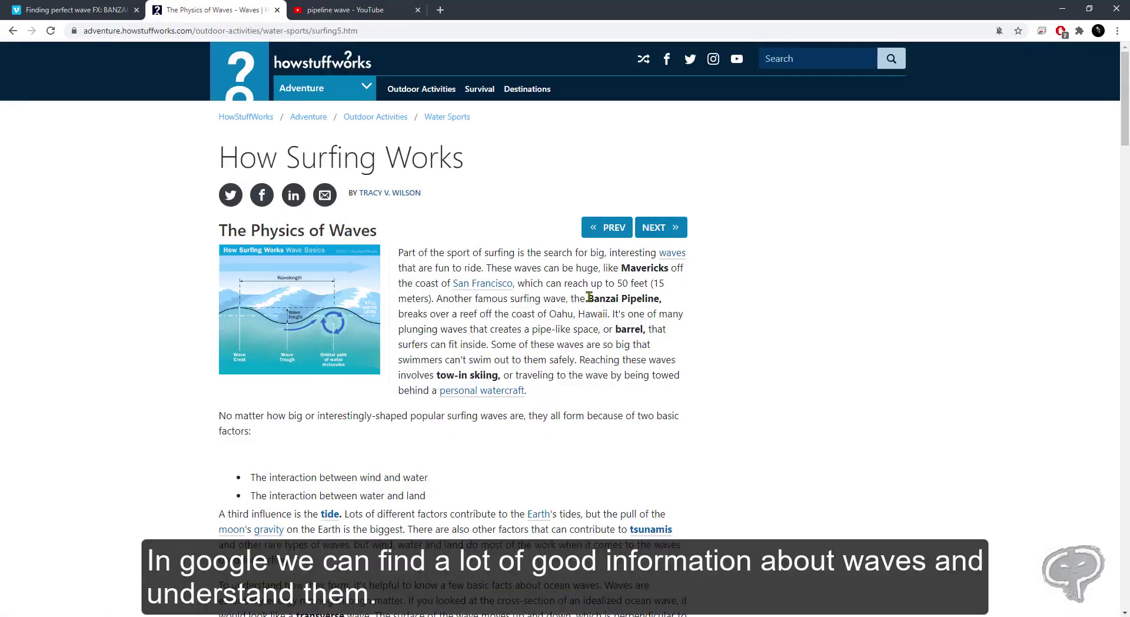
drag(588, 296, 645, 295)
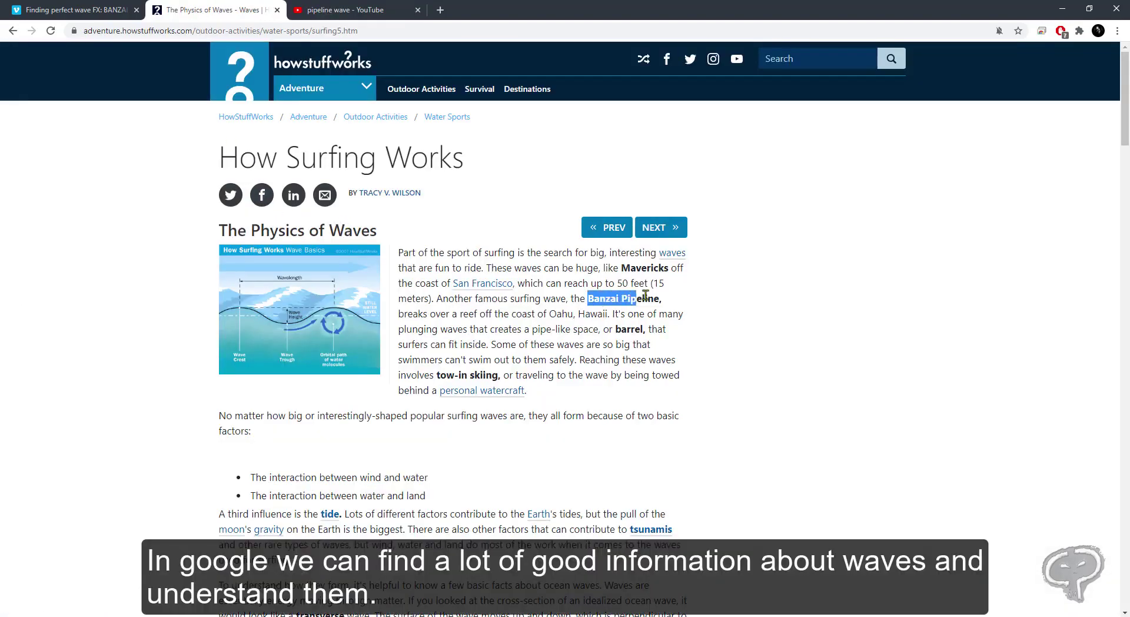
click(673, 306)
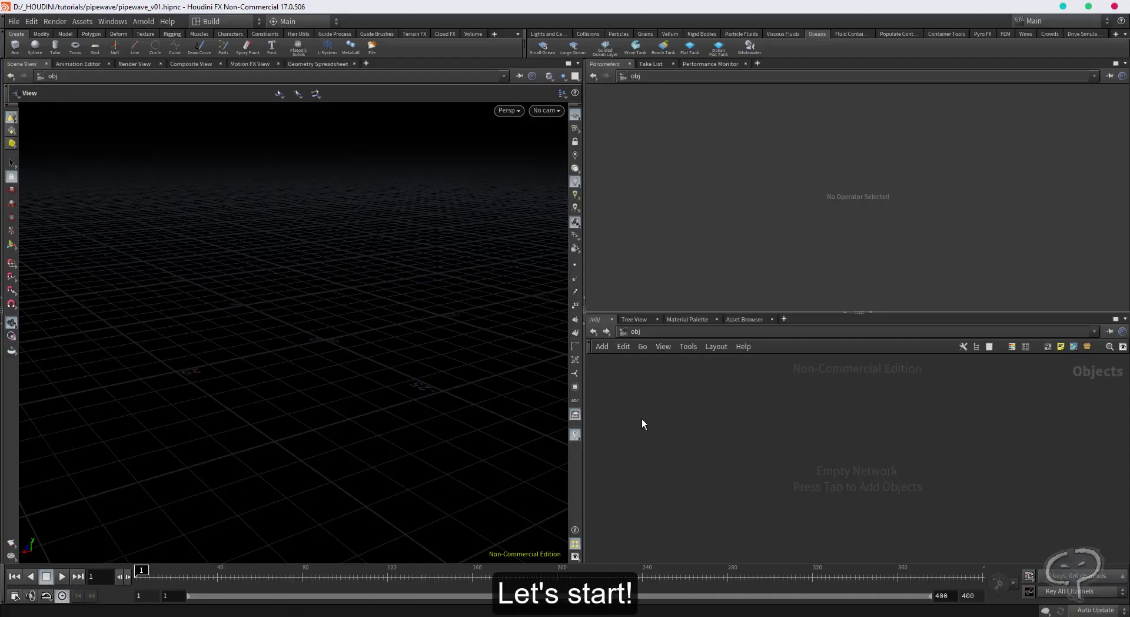
- Create a Flat Tank from the Oceans shelf and set its size to 55, 15, 40
drag(582, 435, 602, 434)
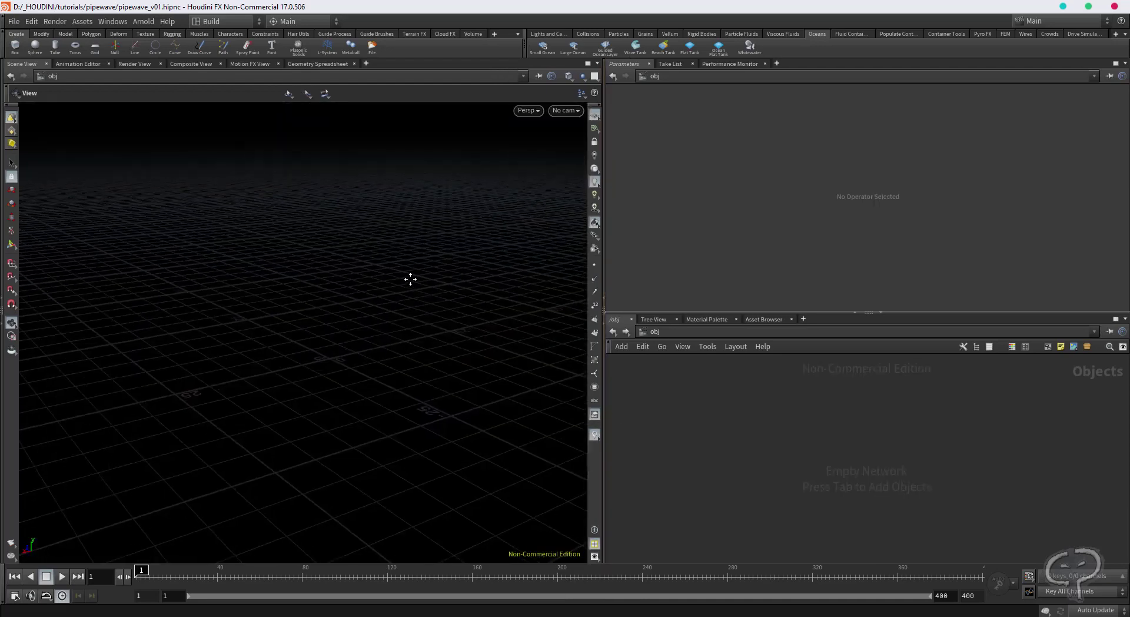
click(689, 48)
key(Return)
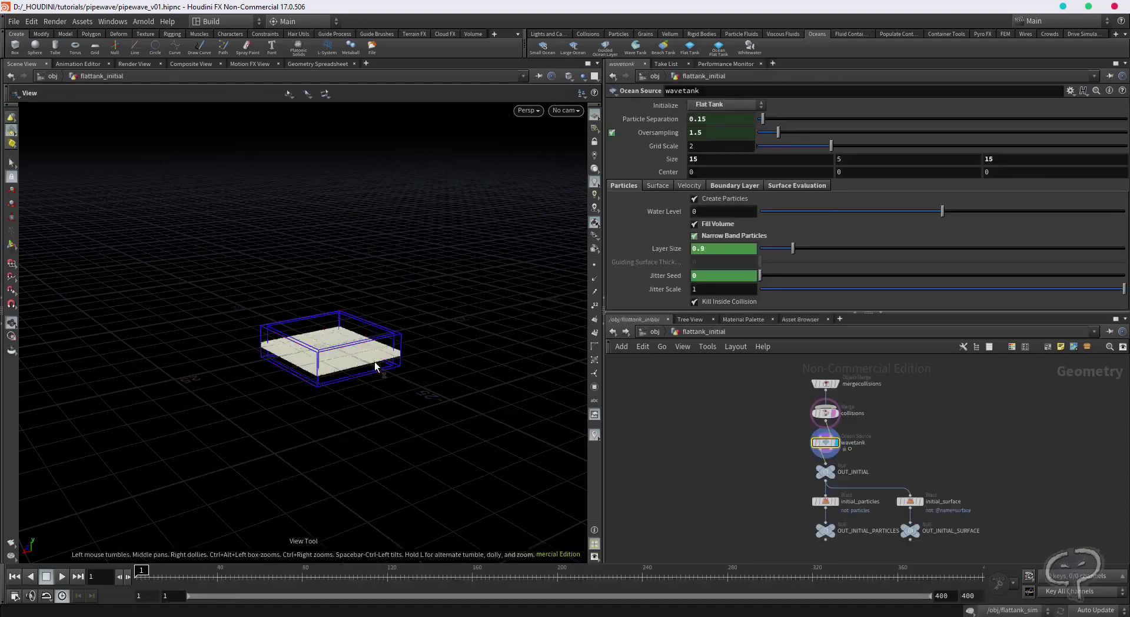
scroll(346, 366, up, 3)
scroll(345, 366, up, 2)
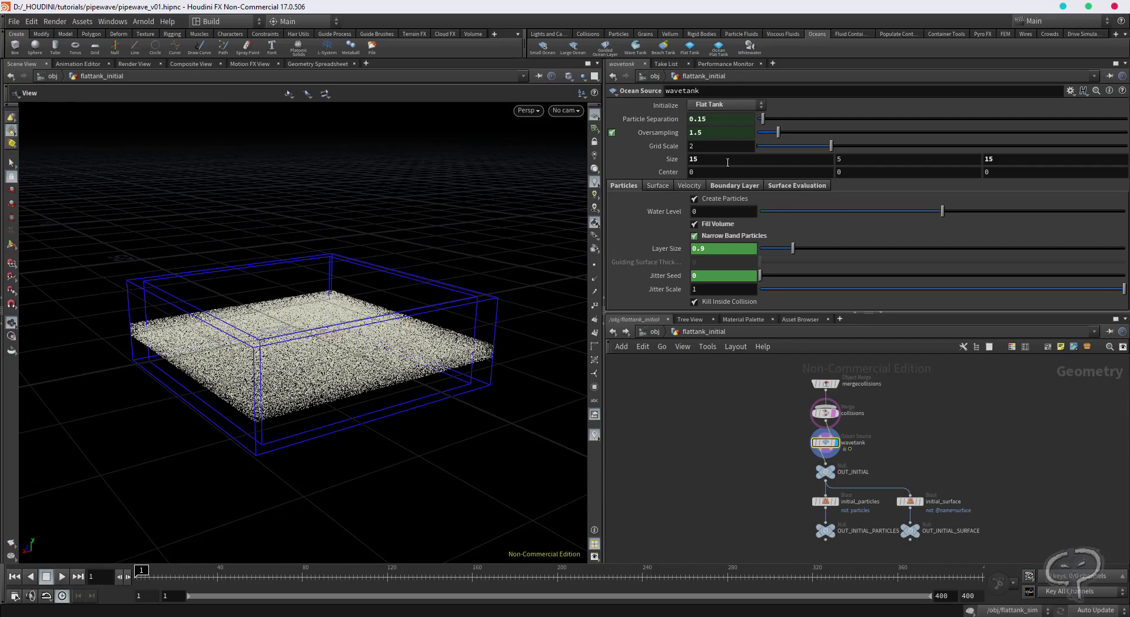
click(693, 159)
text(55)
key(Tab)
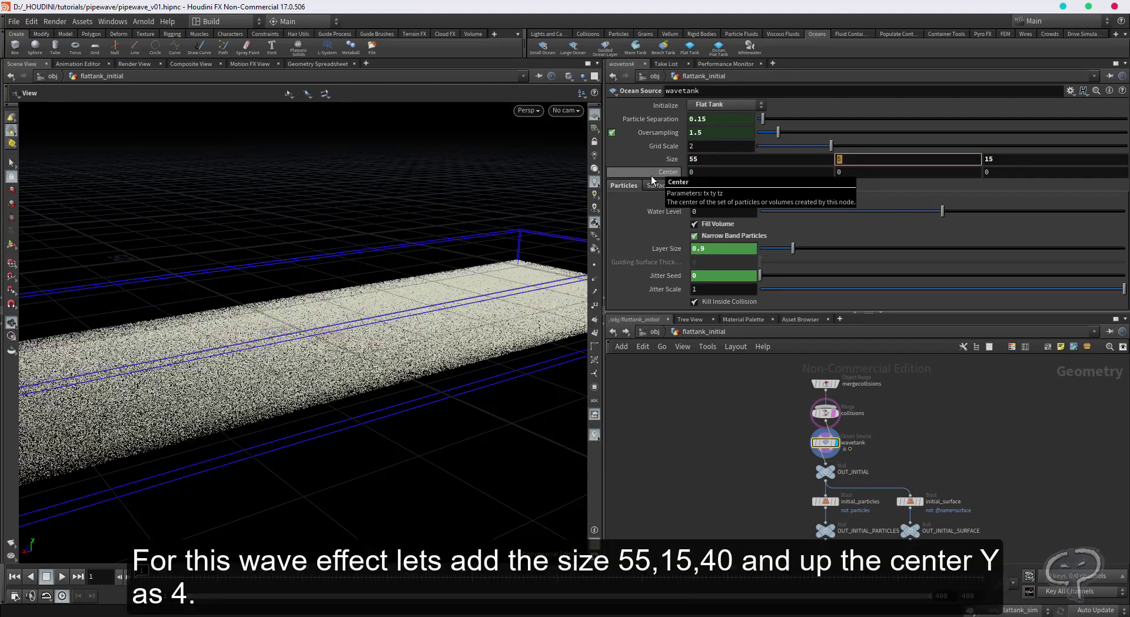
key(Tab)
key(Return)
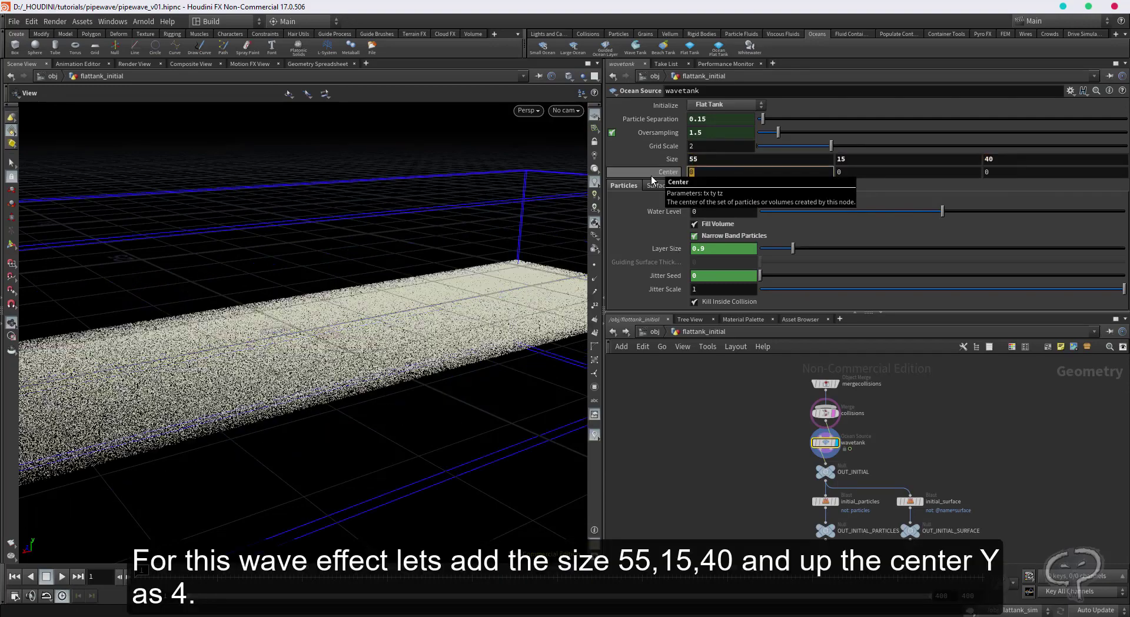
- Raise the tank to center Y 4, hide the viewport grid, and return to /obj
mouse_move(378, 245)
mouse_down()
mouse_move(398, 234)
mouse_move(372, 215)
mouse_move(379, 227)
mouse_up()
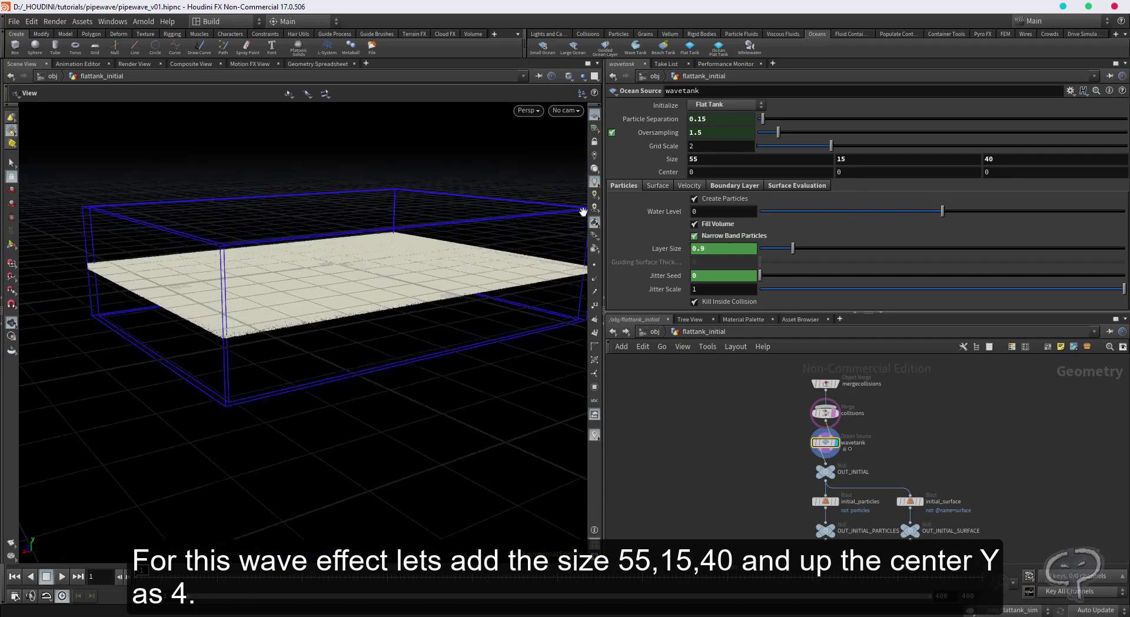
click(838, 172)
text(4)
key(Return)
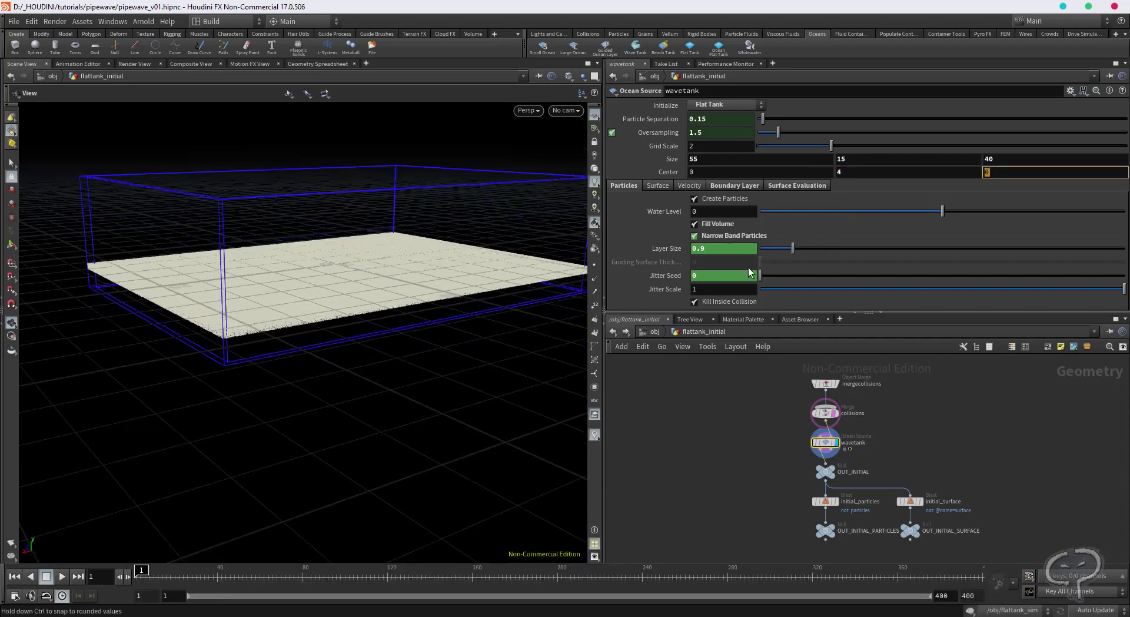
mouse_move(412, 294)
mouse_down()
mouse_move(428, 246)
mouse_move(429, 282)
mouse_up()
click(594, 128)
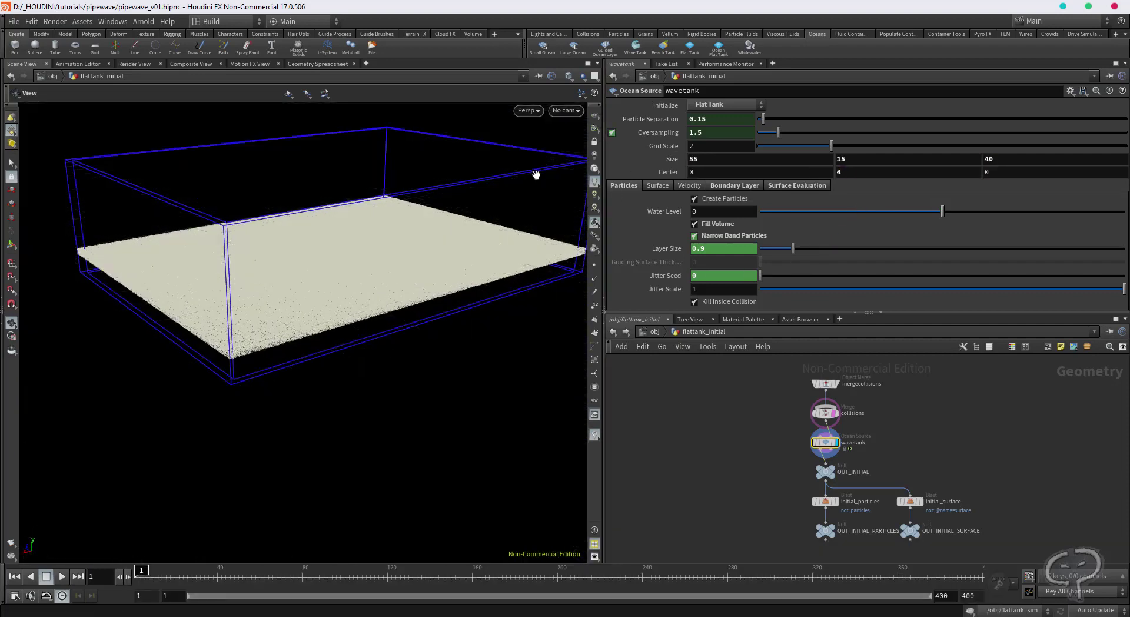
drag(537, 176, 551, 313)
click(647, 335)
- Delete flattank_fluidinterior and rearrange the flattank_fluid, initial and sim nodes
click(796, 493)
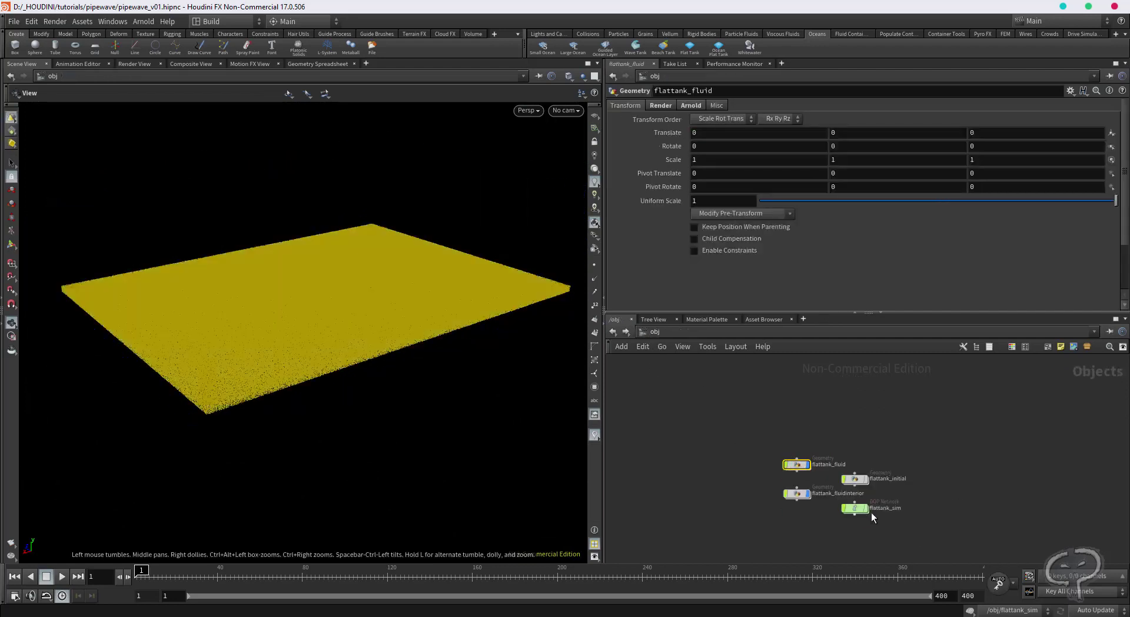
key(Delete)
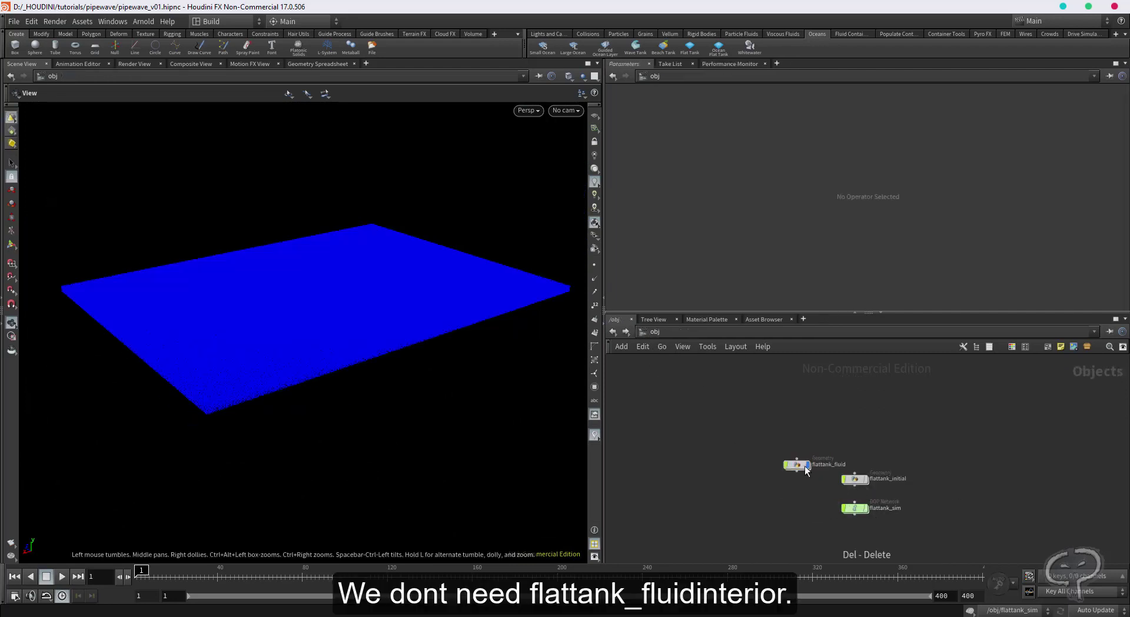
click(796, 471)
click(807, 465)
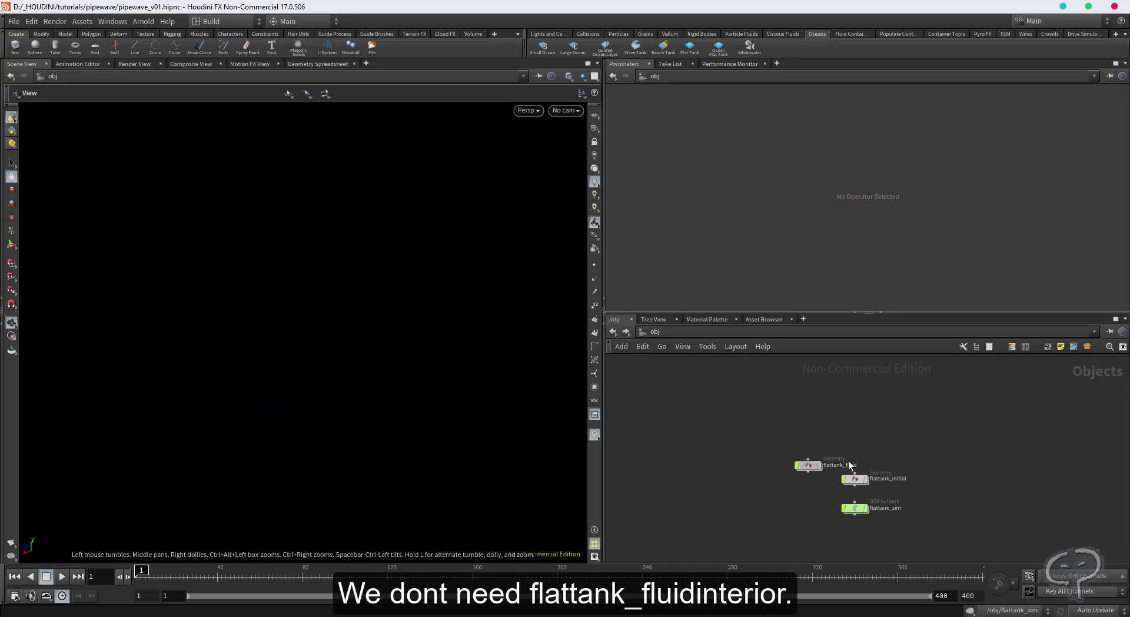
drag(795, 465, 924, 469)
drag(838, 478, 745, 476)
drag(839, 506, 855, 479)
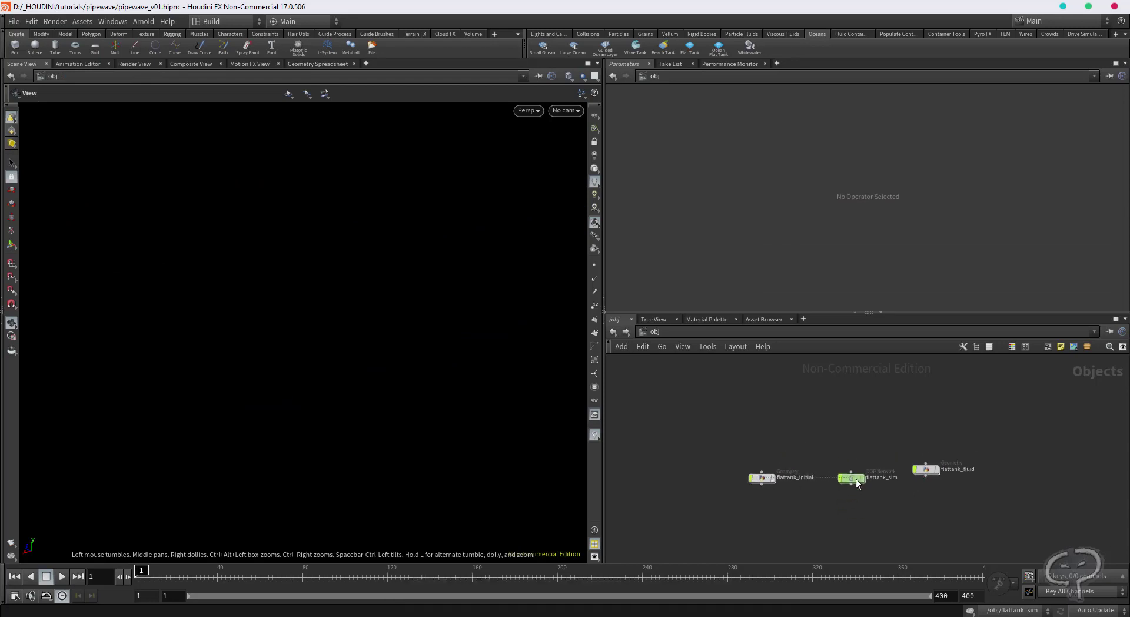
- Add a purple Geometry object named wave_force and dive inside it
click(773, 478)
key(Tab)
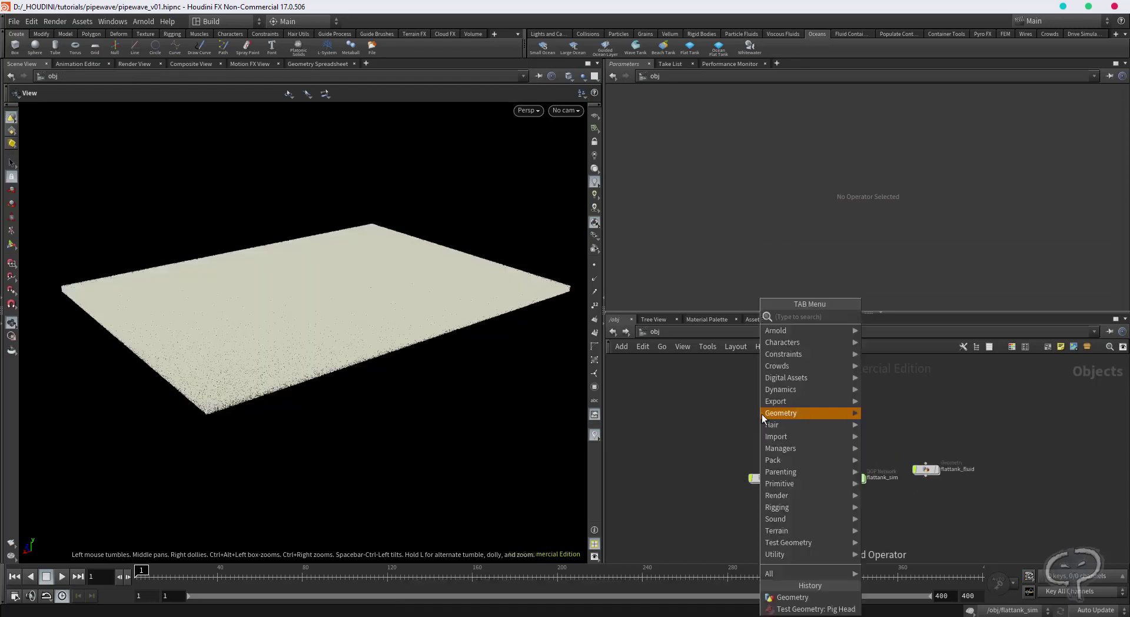
text(ge)
click(890, 316)
click(765, 429)
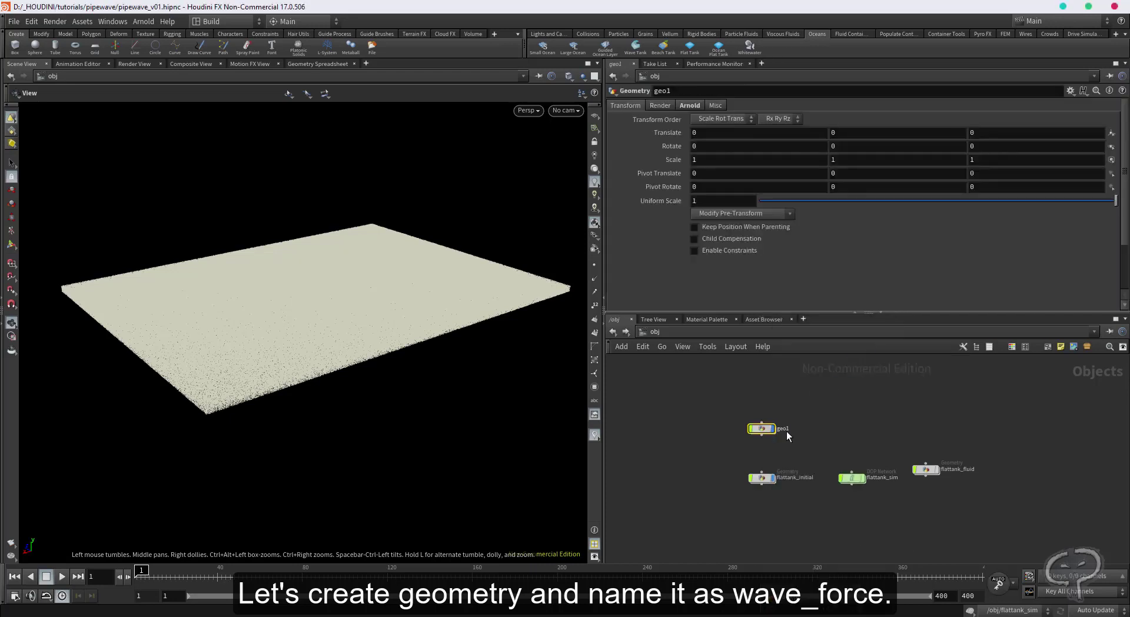
double_click(788, 429)
text(_force)
key(Return)
key(c)
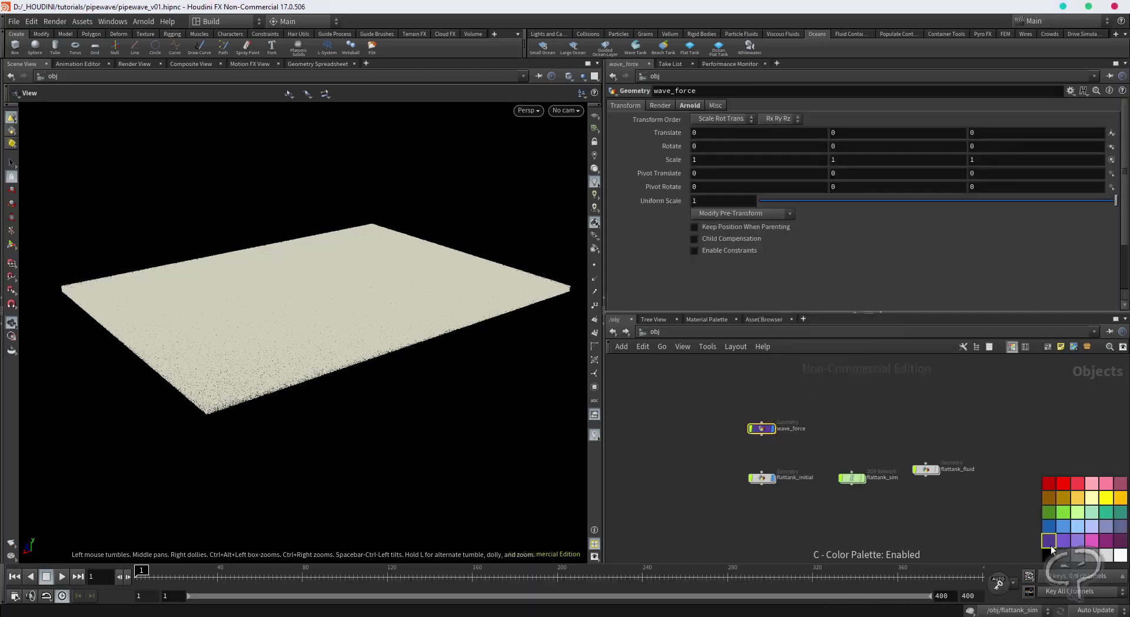
drag(892, 533, 839, 433)
key(c)
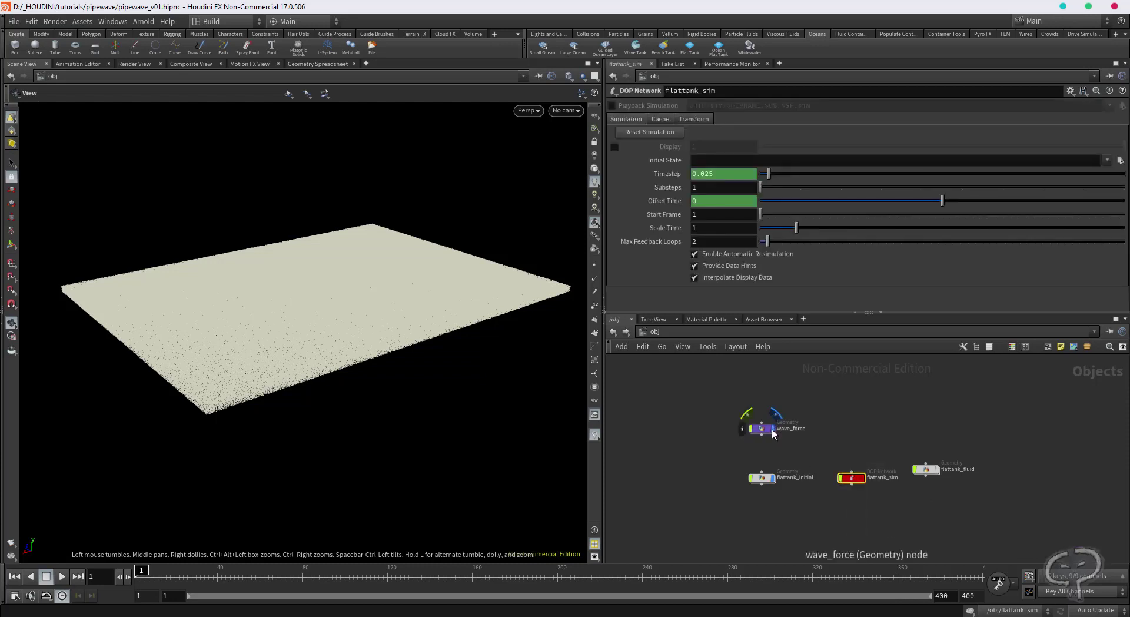
double_click(761, 429)
- Ghost other objects in the viewport and add a Grid node inside wave_force
click(581, 76)
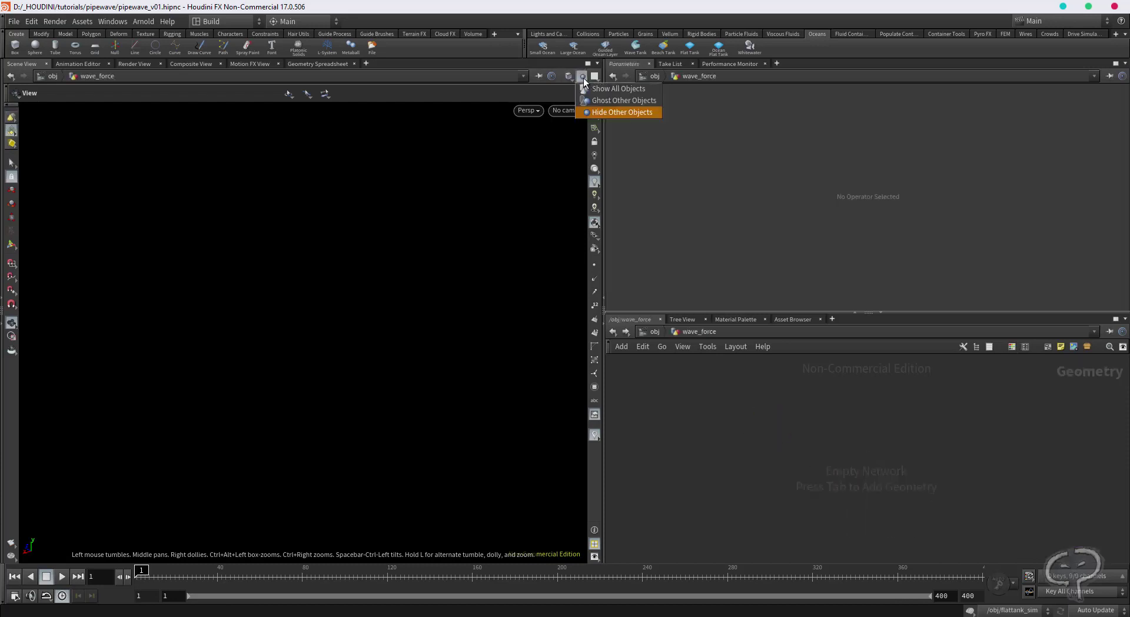
click(612, 83)
key(Tab)
text(g)
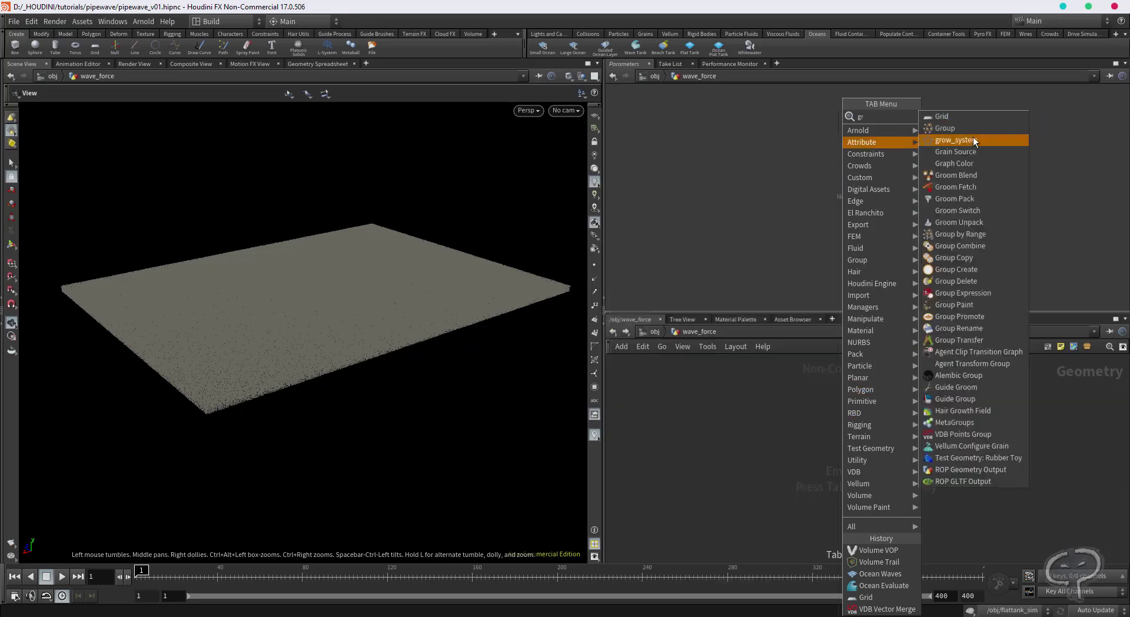
click(973, 136)
click(764, 418)
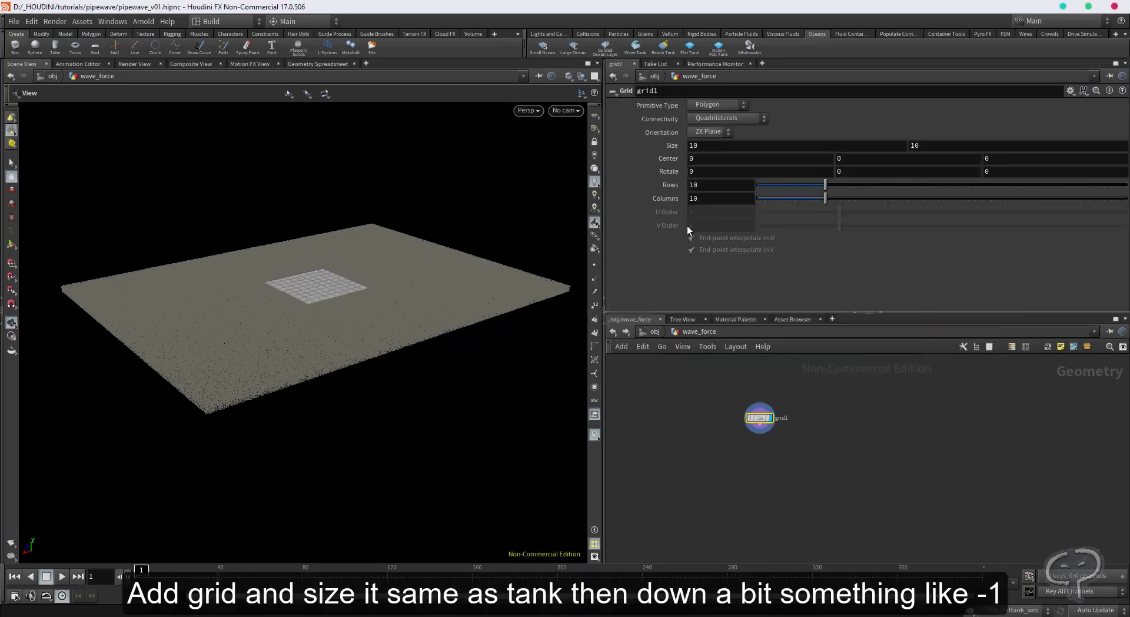
- Set the grid size to 55 by 40 with center Y -1
click(739, 147)
text(55)
key(Tab)
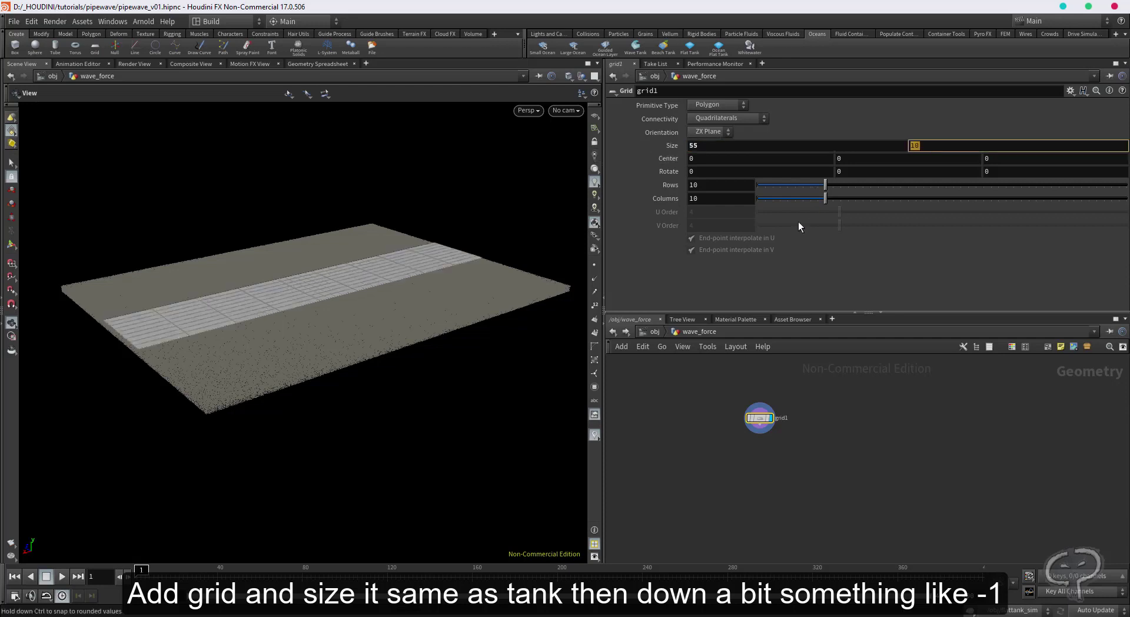
text(40)
key(Tab)
alt+drag(431, 307, 429, 302)
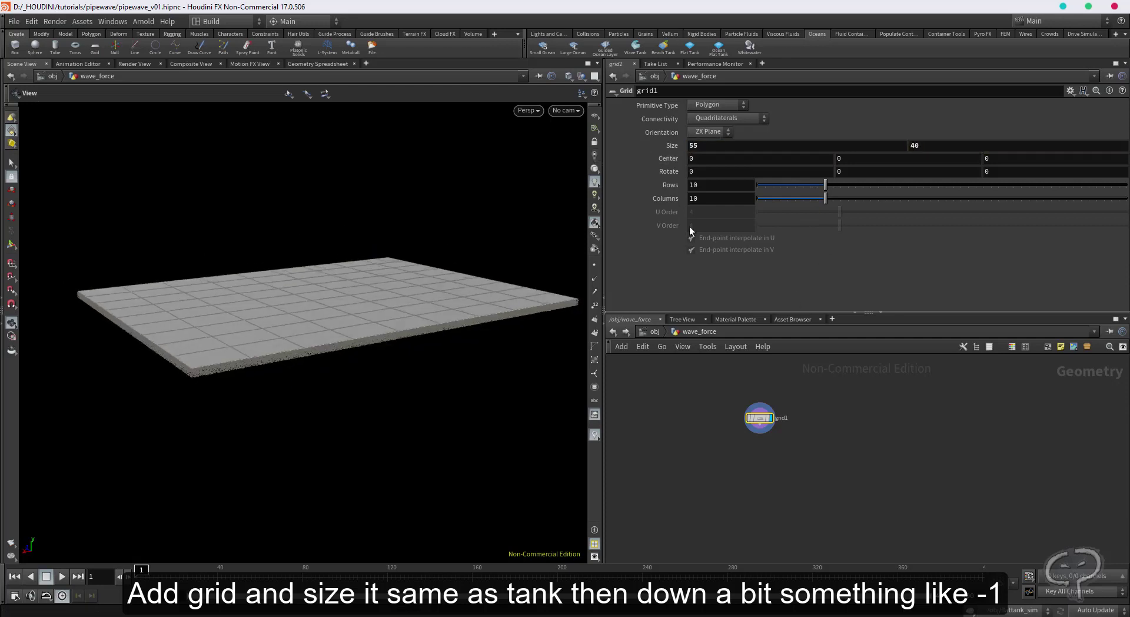
click(867, 163)
double_click(867, 163)
key(Tab)
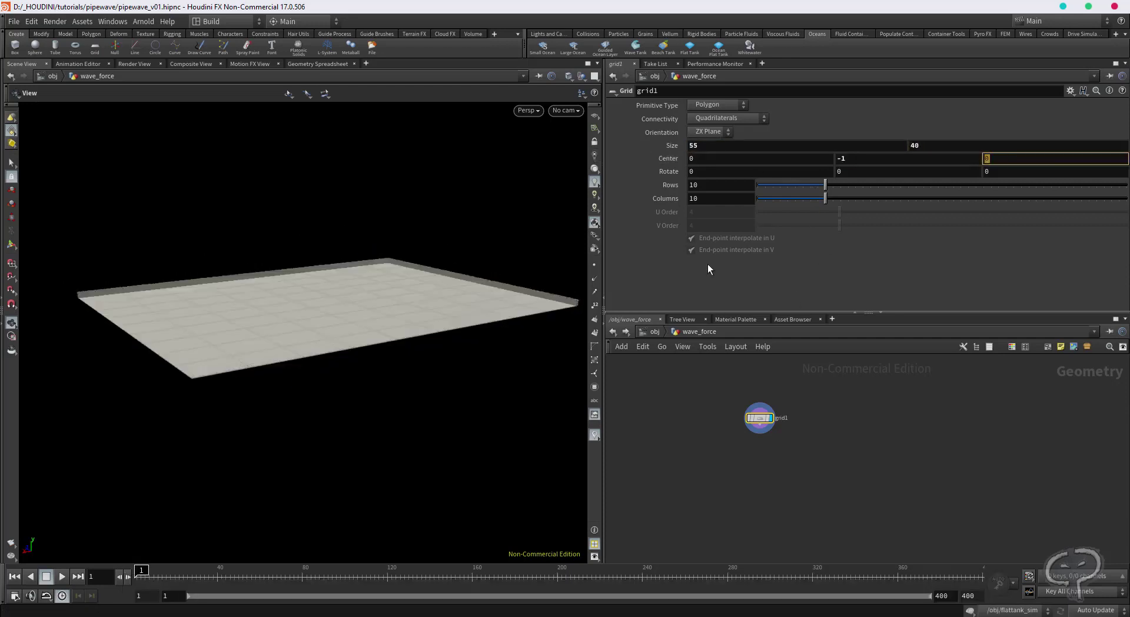
middle_drag(806, 435, 806, 451)
- Add an Ocean Evaluate node fed by grid1
key(Tab)
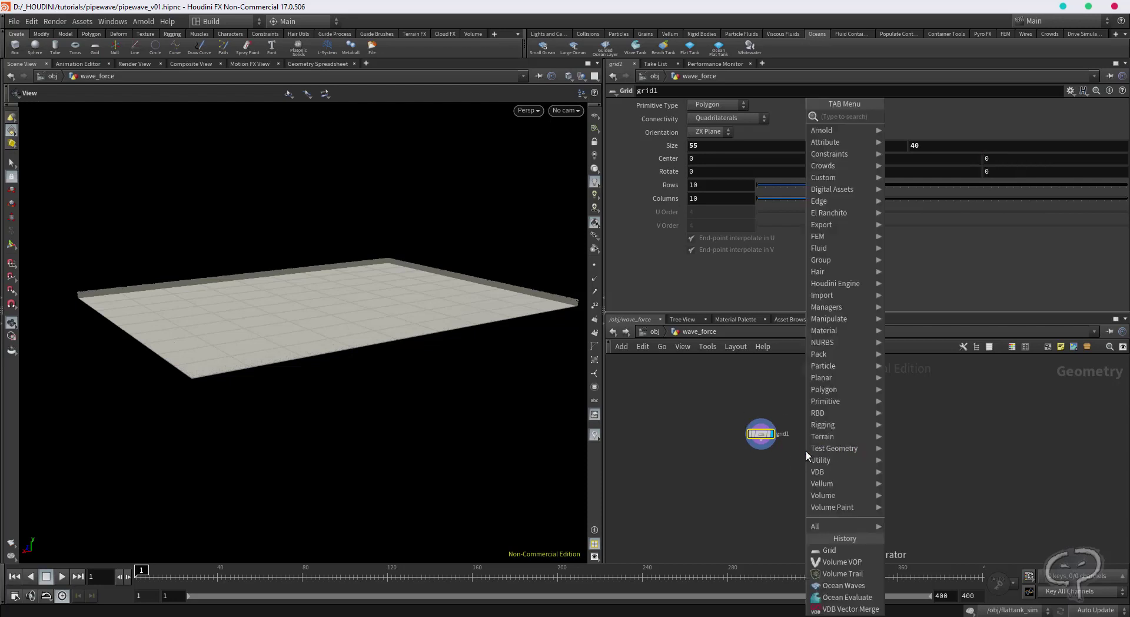
text(oce)
key(Return)
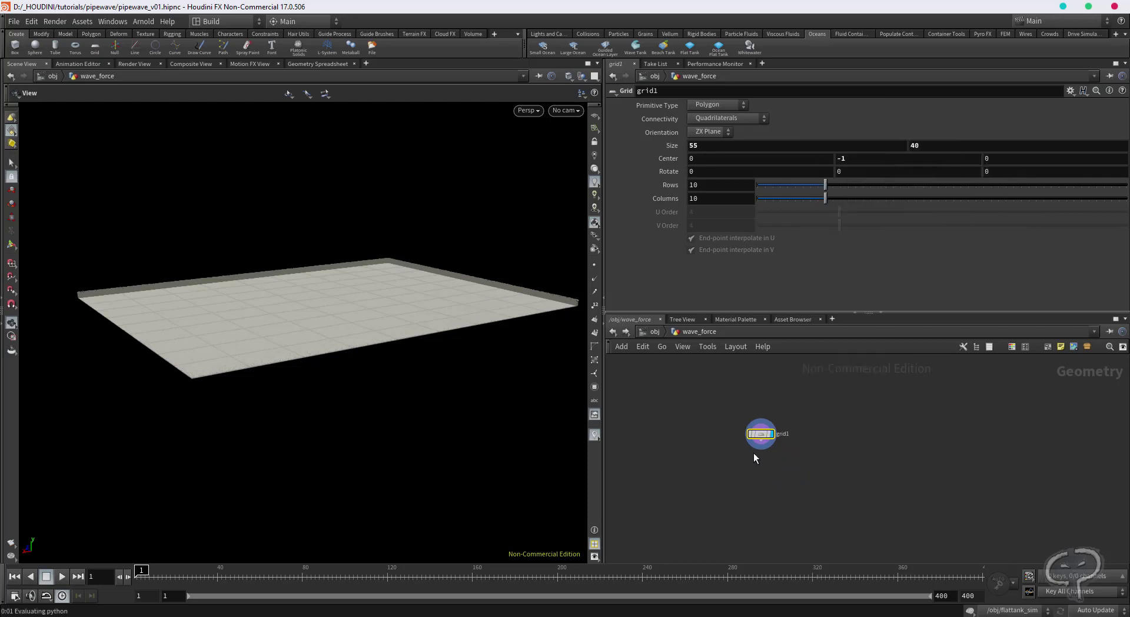
click(774, 486)
drag(761, 449, 779, 475)
- Add an Ocean Waves node wired into Ocean Evaluate's second input
key(Tab)
text(oce)
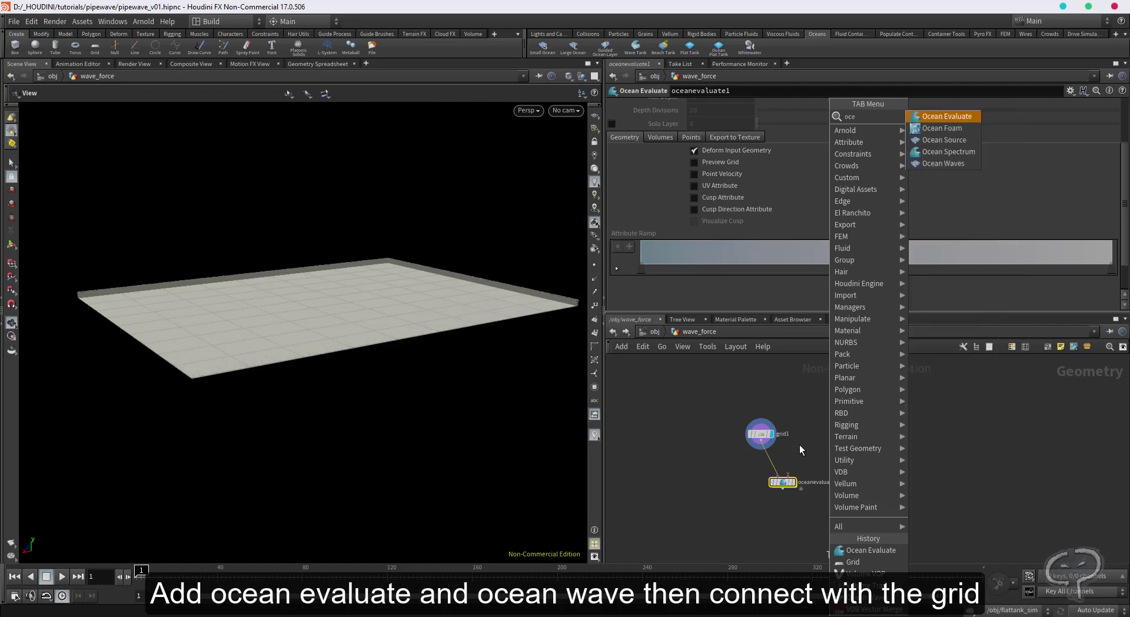
key(Down)
key(Down)
key(Down)
key(Return)
click(841, 408)
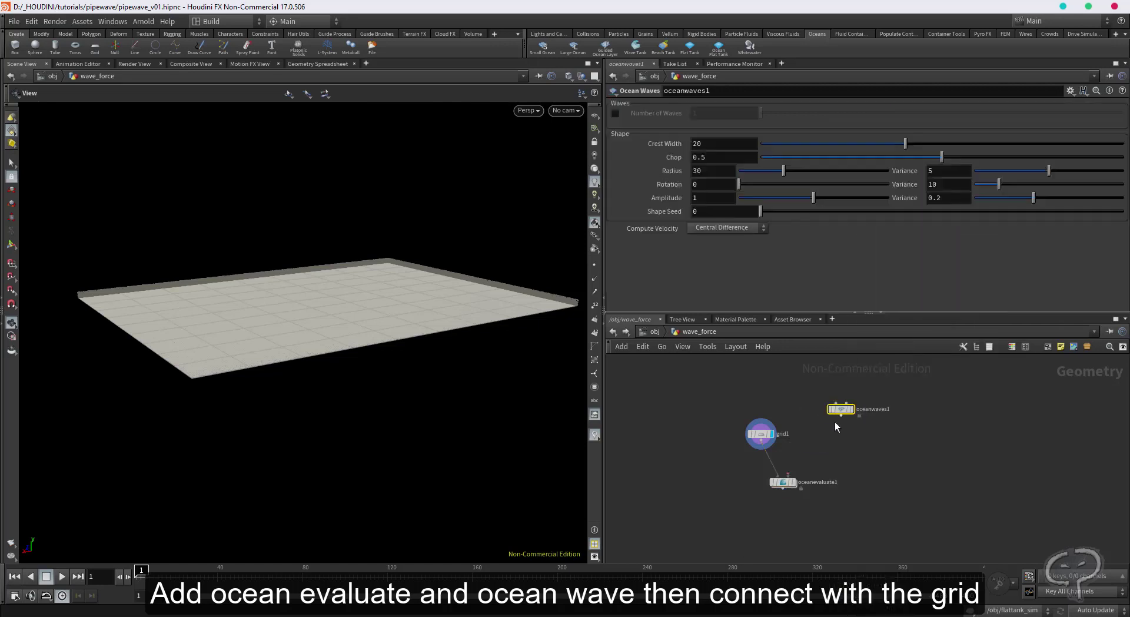
drag(809, 448, 788, 474)
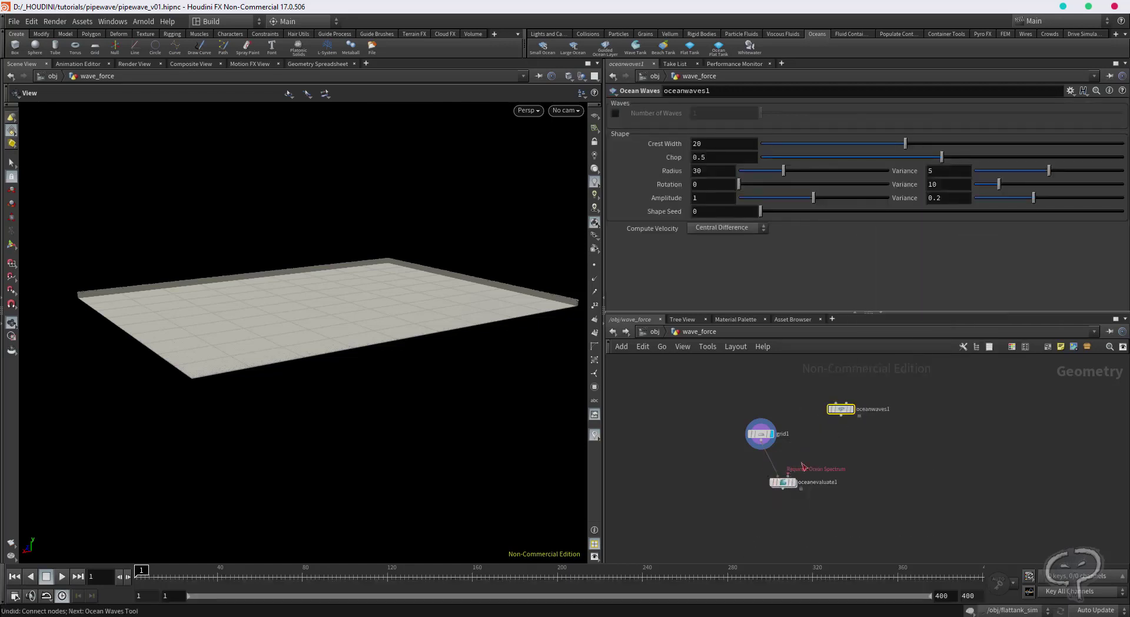
- Enable Number of Waves for a single ridge, scrub to check it, and ghost other objects
click(614, 114)
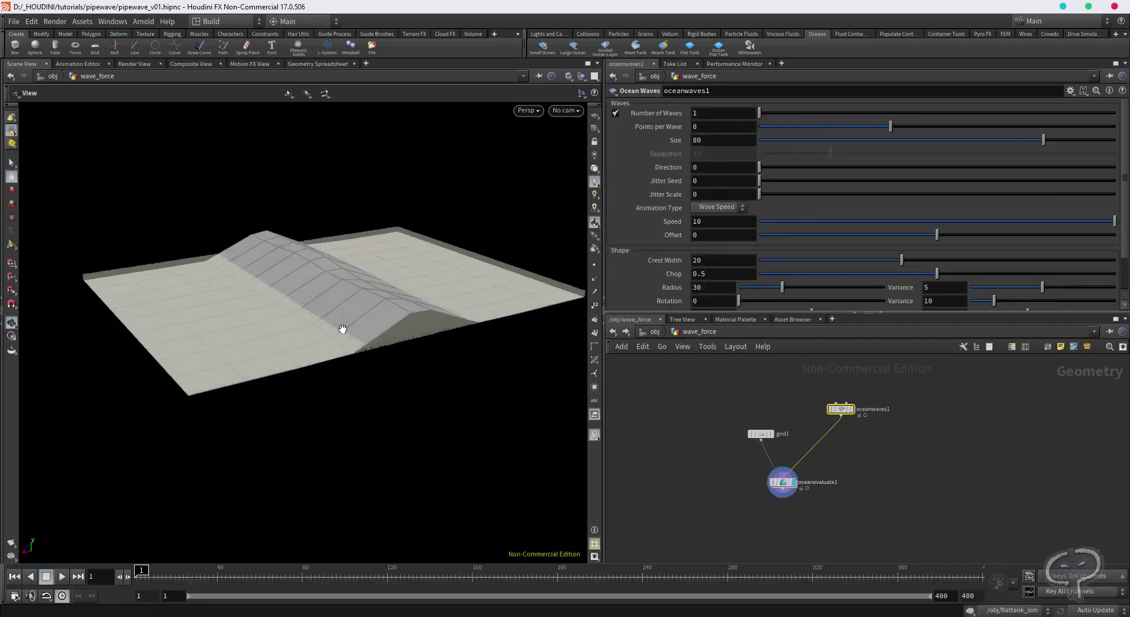
drag(190, 574, 138, 574)
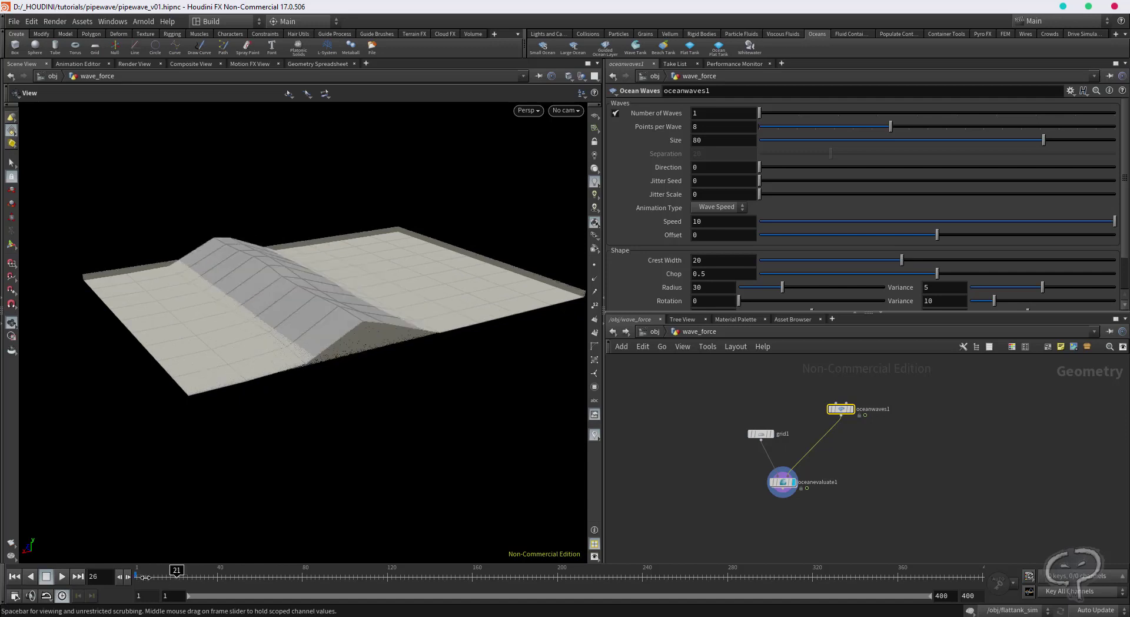
click(581, 79)
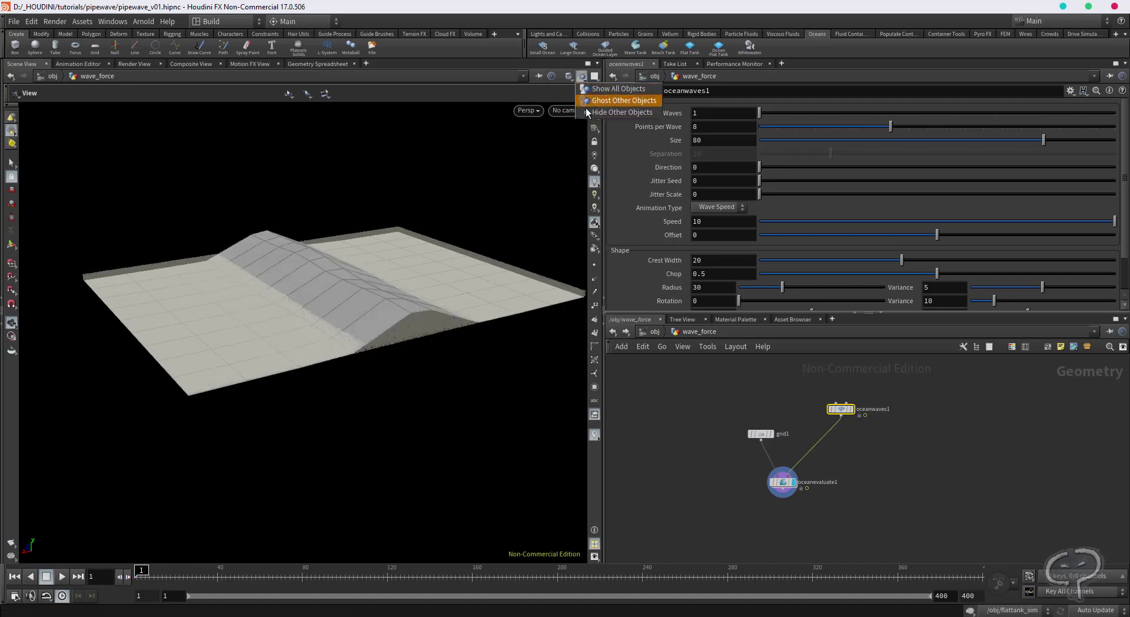
click(584, 107)
click(760, 434)
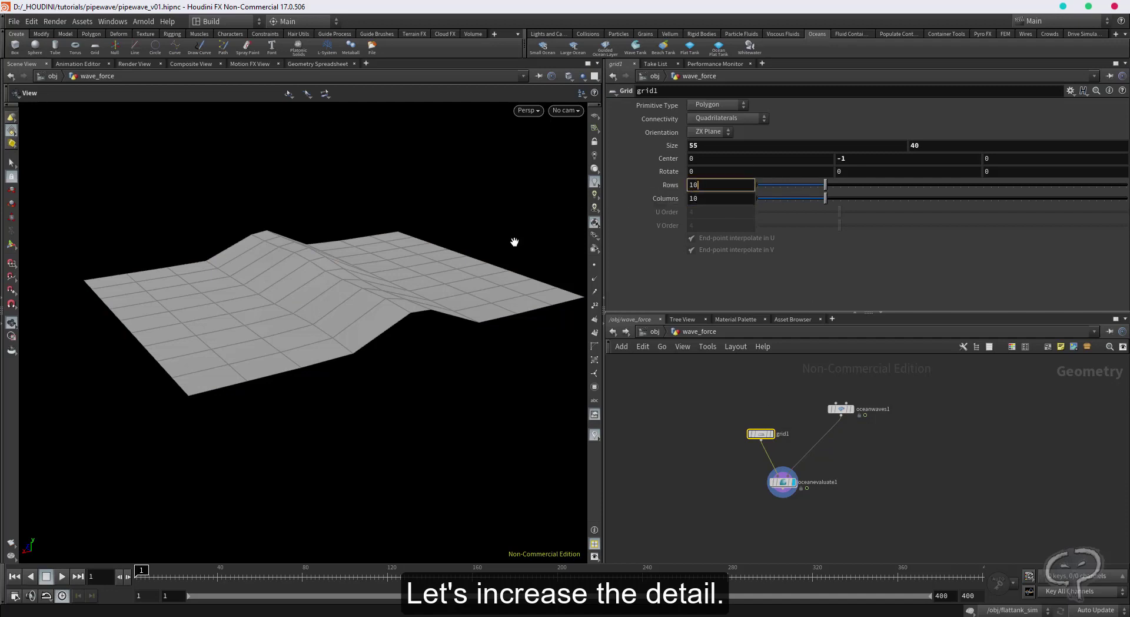
- Give grid1 100 rows and 100 columns and play back to preview the smoother wave
text(100)
key(Return)
key(Up)
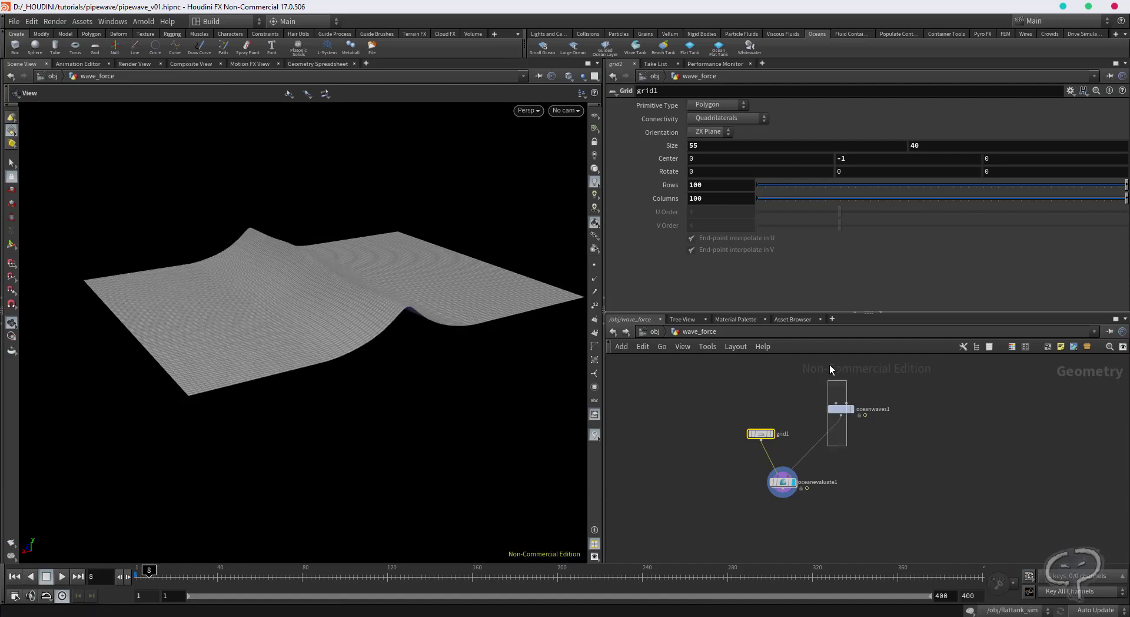
click(840, 409)
- Set oceanwaves1 Direction 10, Offset -45 and Speed 6, scrubbing to check the motion
click(715, 164)
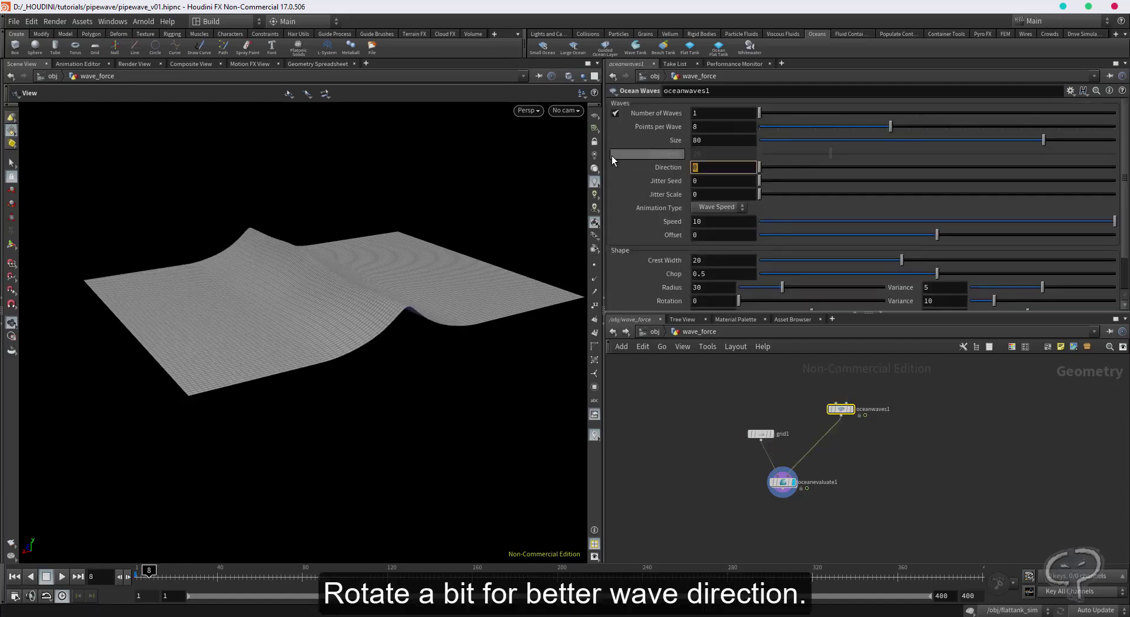
text(10)
key(Return)
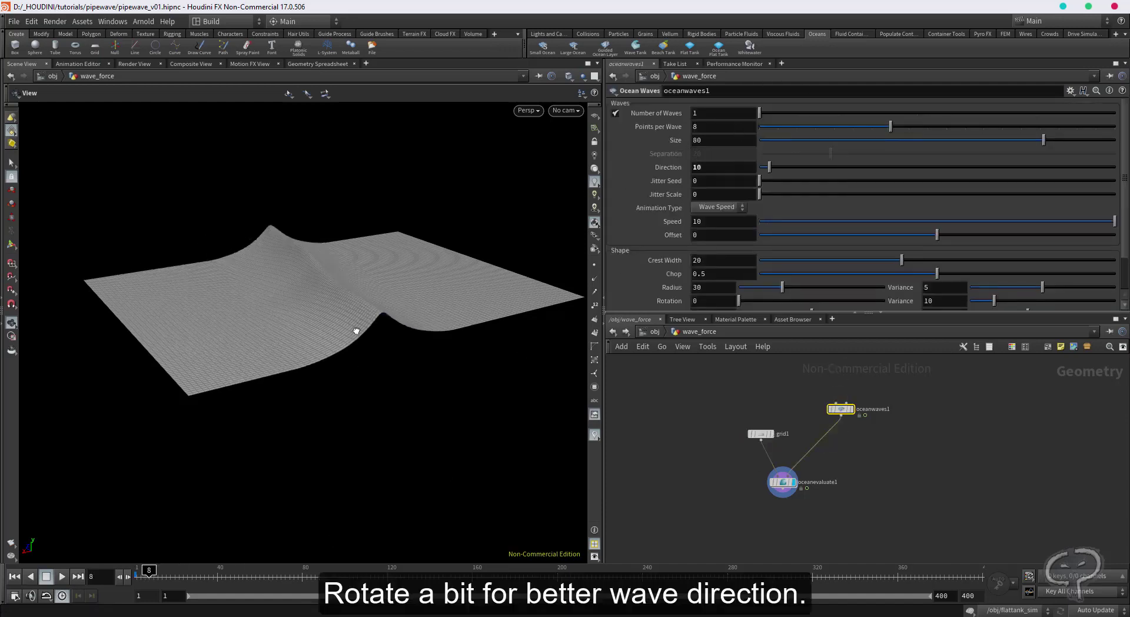
drag(357, 327, 279, 248)
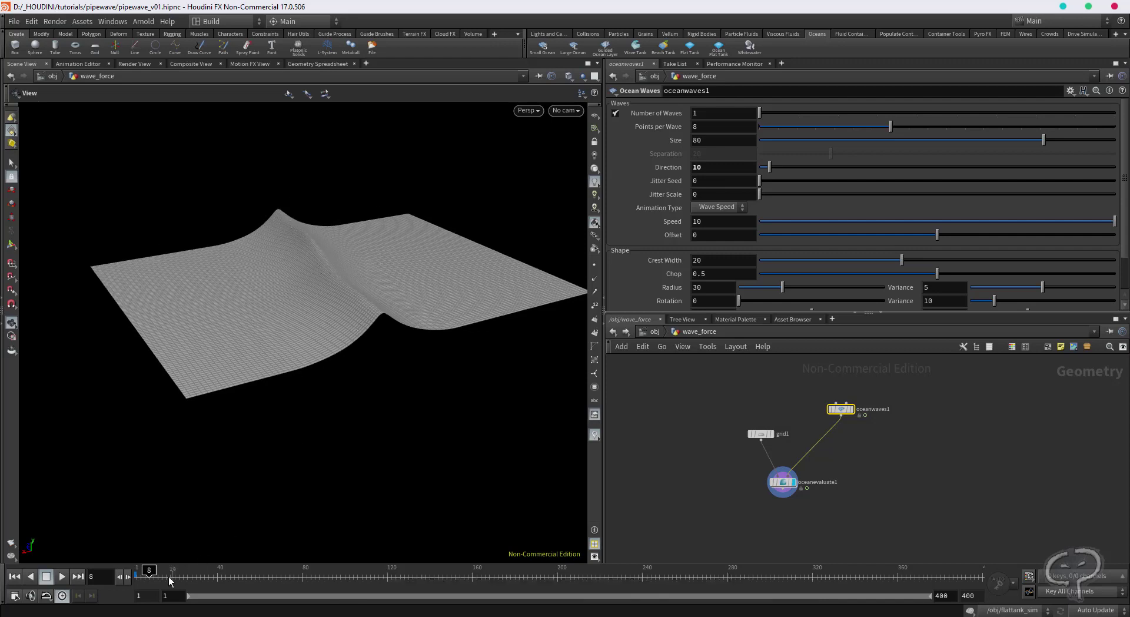
drag(170, 581, 150, 576)
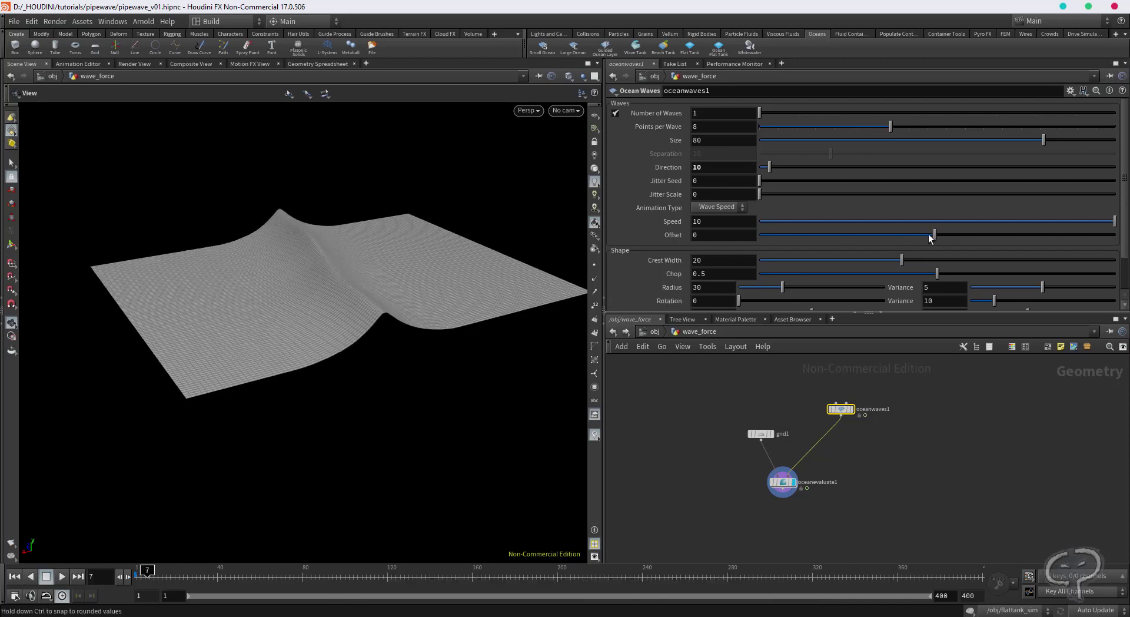
drag(929, 235, 883, 236)
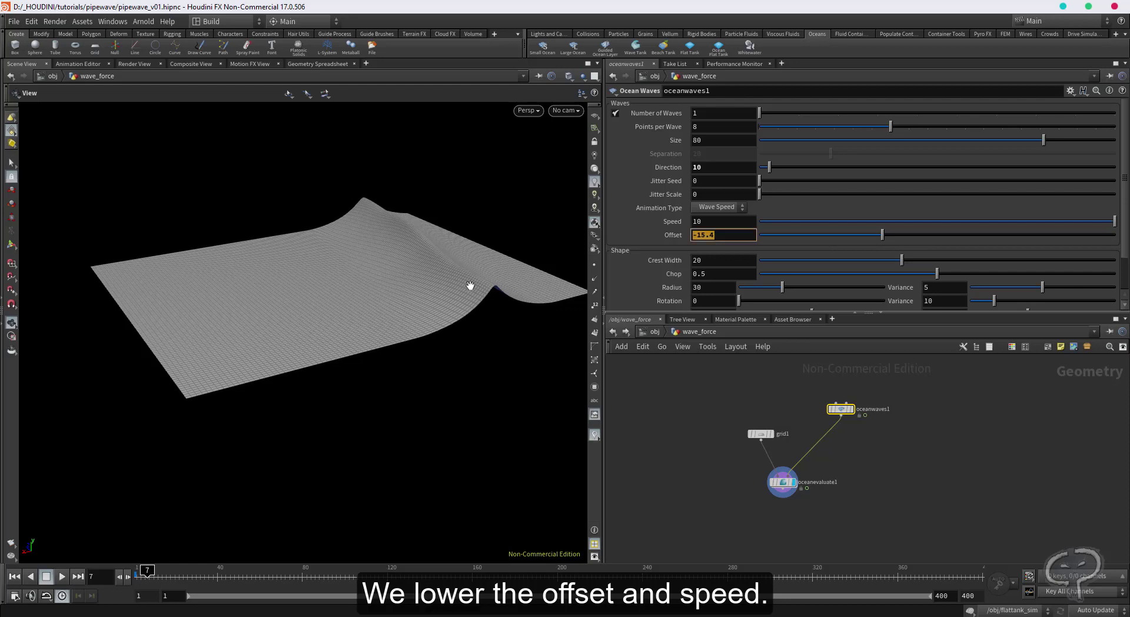
text(-45)
key(Return)
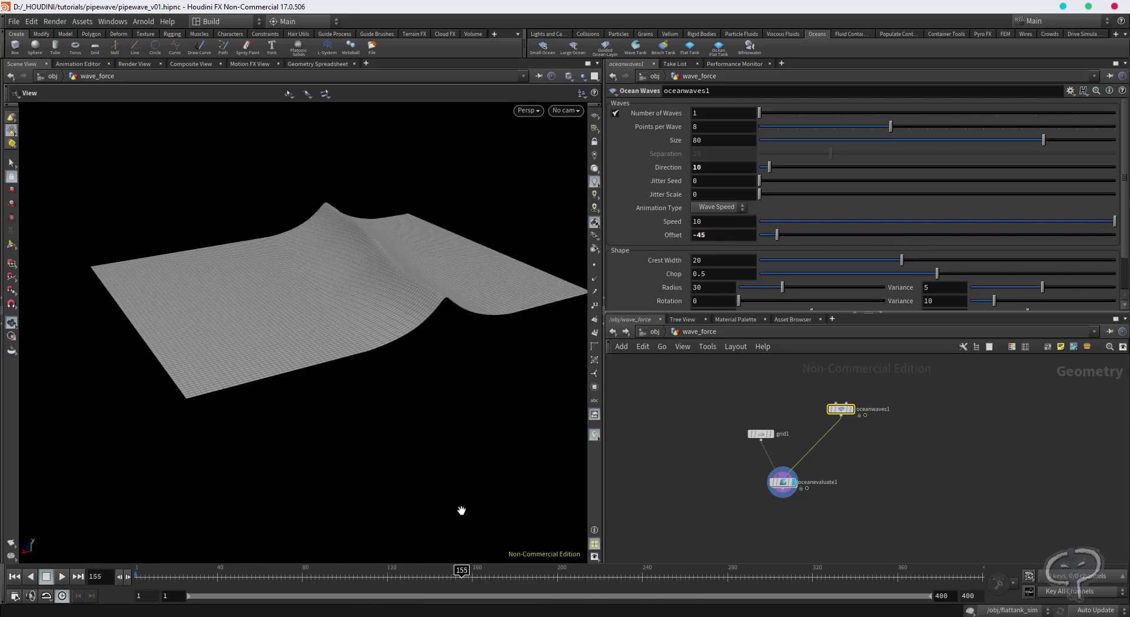
text(6)
key(Tab)
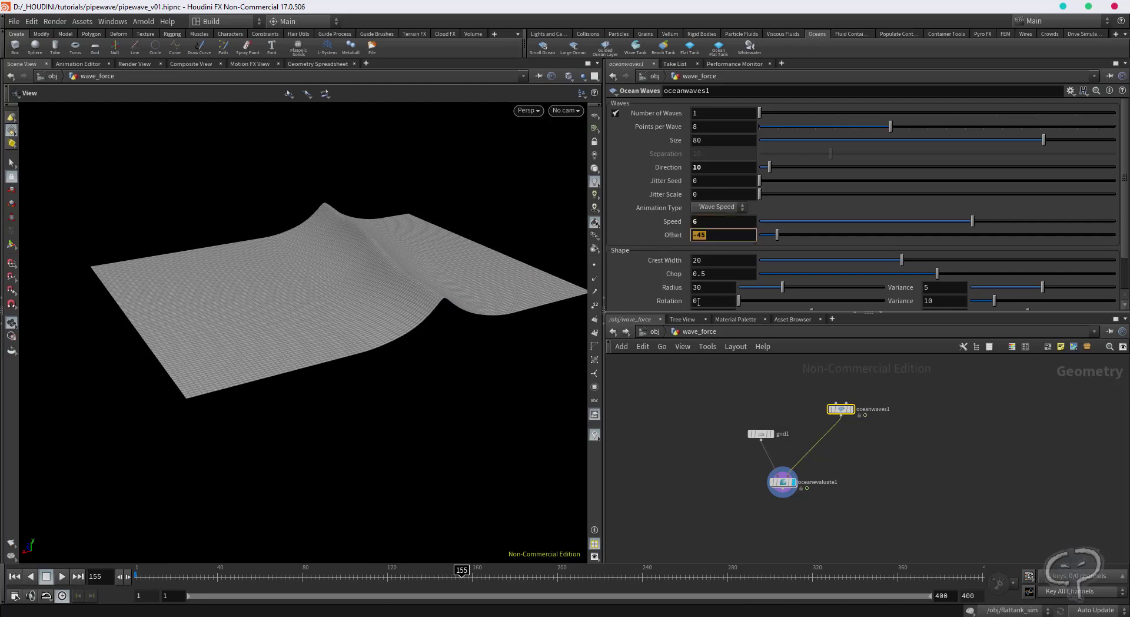
drag(261, 583, 593, 580)
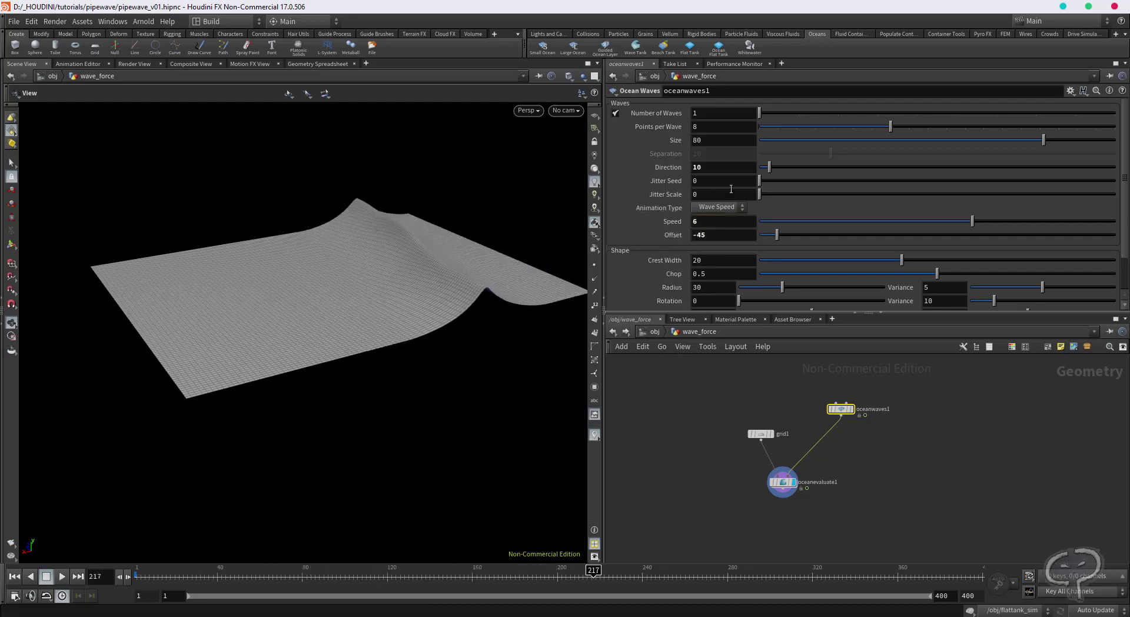
- Set Crest Width 50, radius and rotation variance 0, Amplitude 0.1 and amplitude variance 0.1
scroll(759, 194, down, 3)
double_click(716, 219)
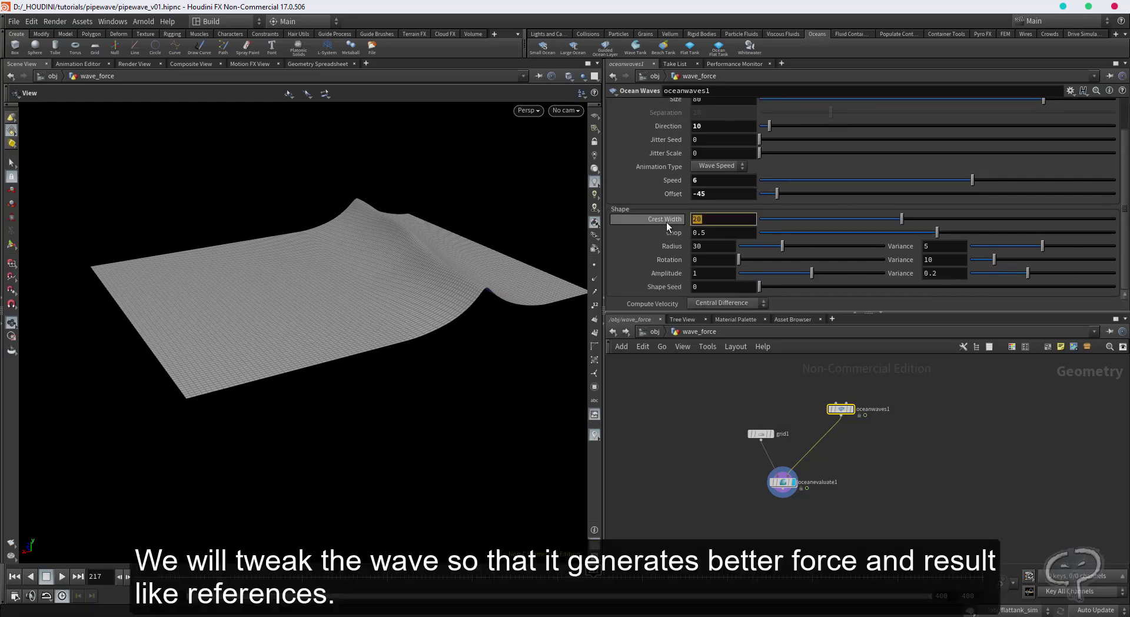
text(50)
key(Return)
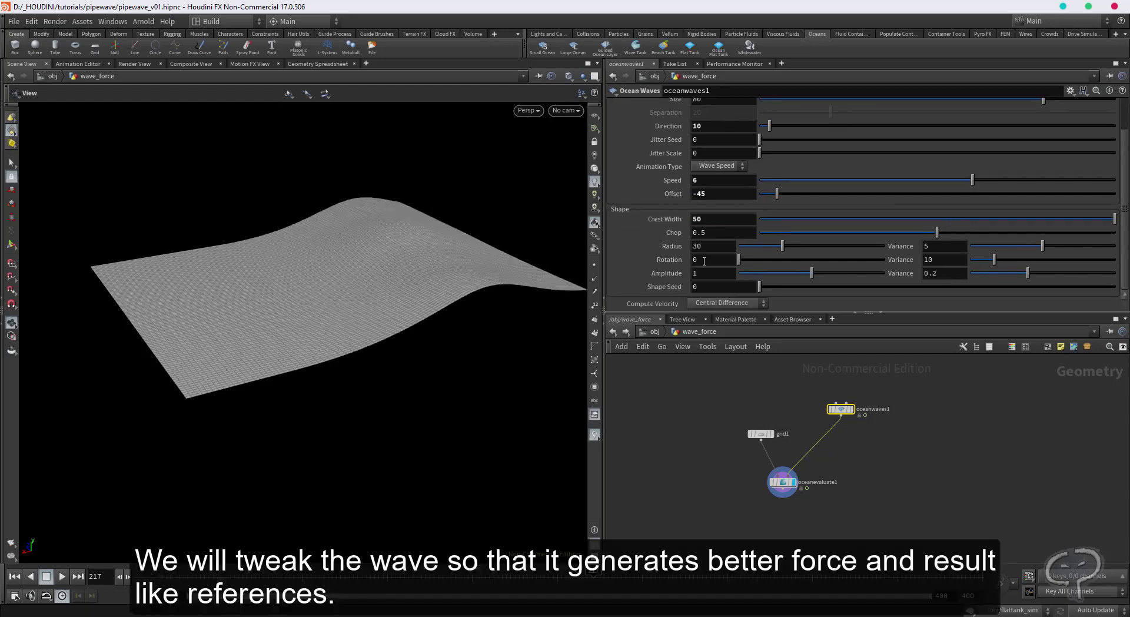
text(0)
key(Tab)
key(Tab)
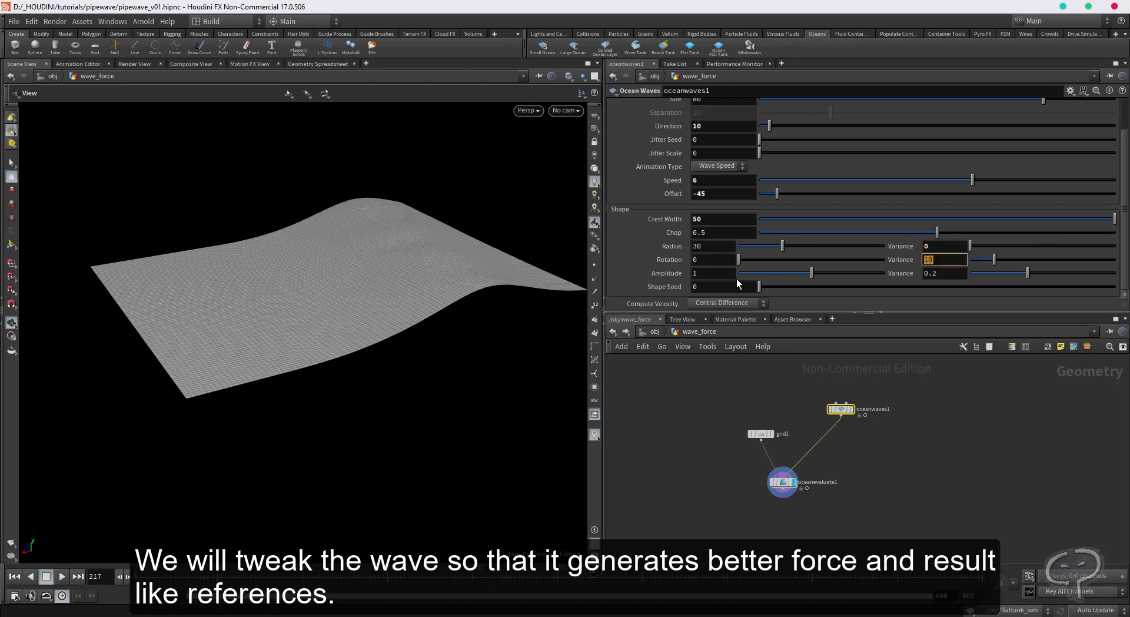
text(0)
key(Tab)
text(0.1)
key(Tab)
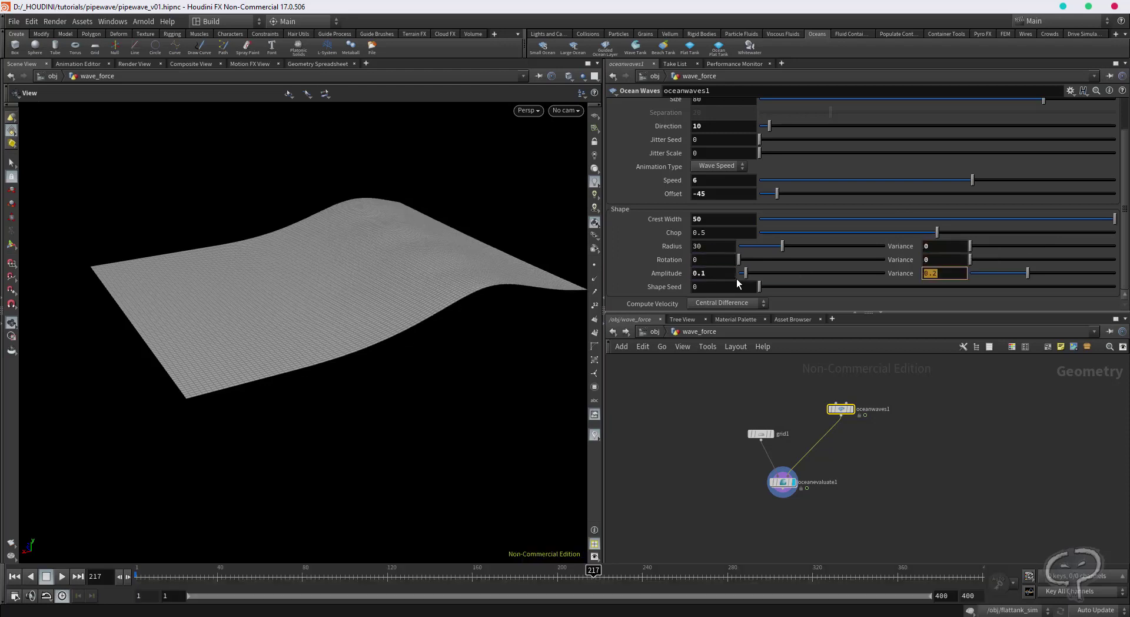
text(0.1)
key(Tab)
click(875, 467)
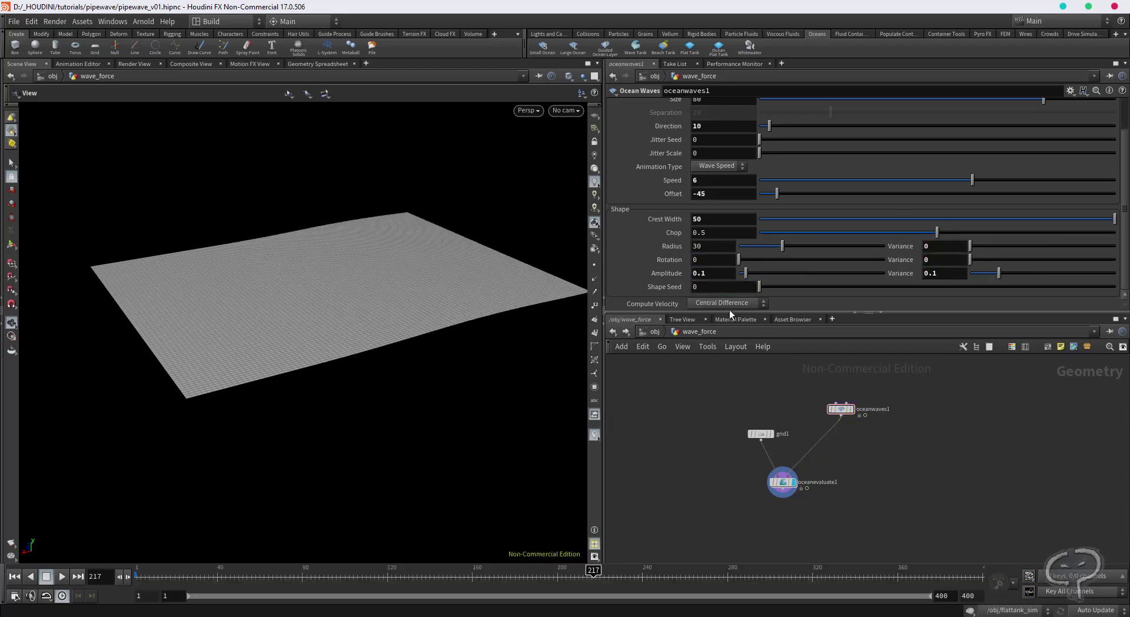
mouse_move(391, 576)
mouse_down()
mouse_move(706, 576)
mouse_move(611, 576)
mouse_up()
- Add a Volume Trail node wired from grid1 and oceanevaluate1 and display it
middle_drag(798, 509, 821, 458)
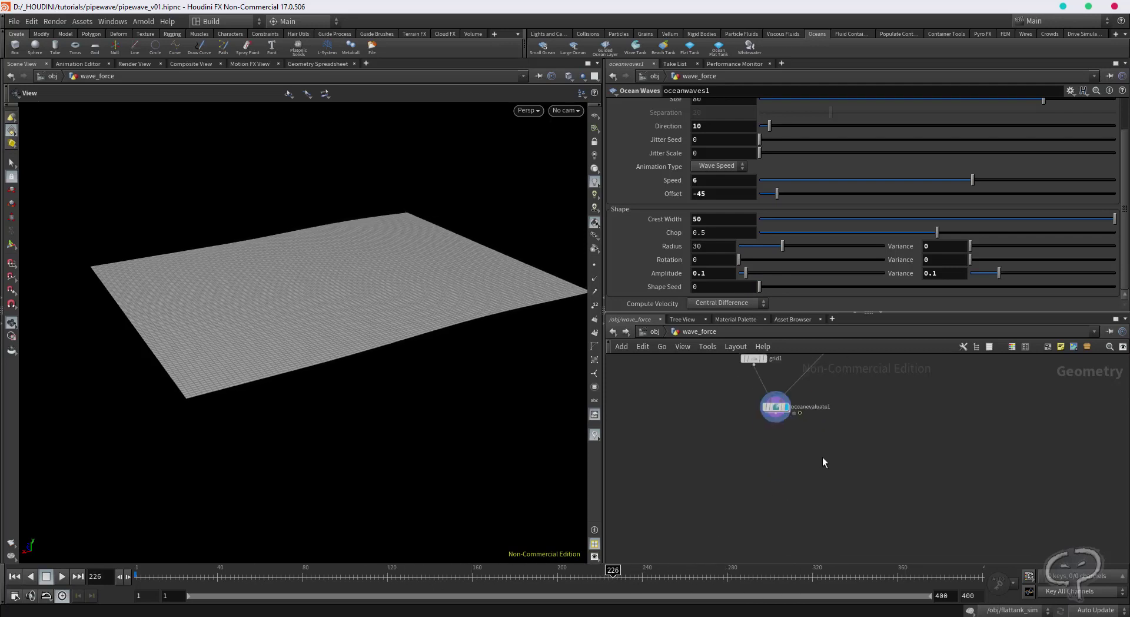
key(Tab)
text(vol tr)
key(Return)
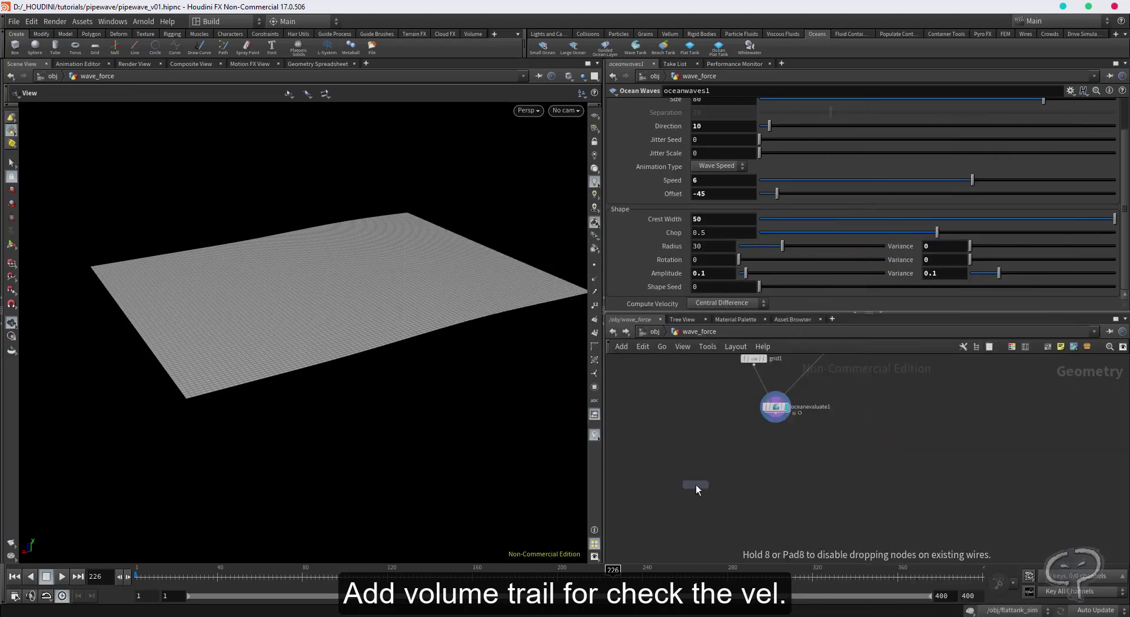
click(721, 519)
click(755, 367)
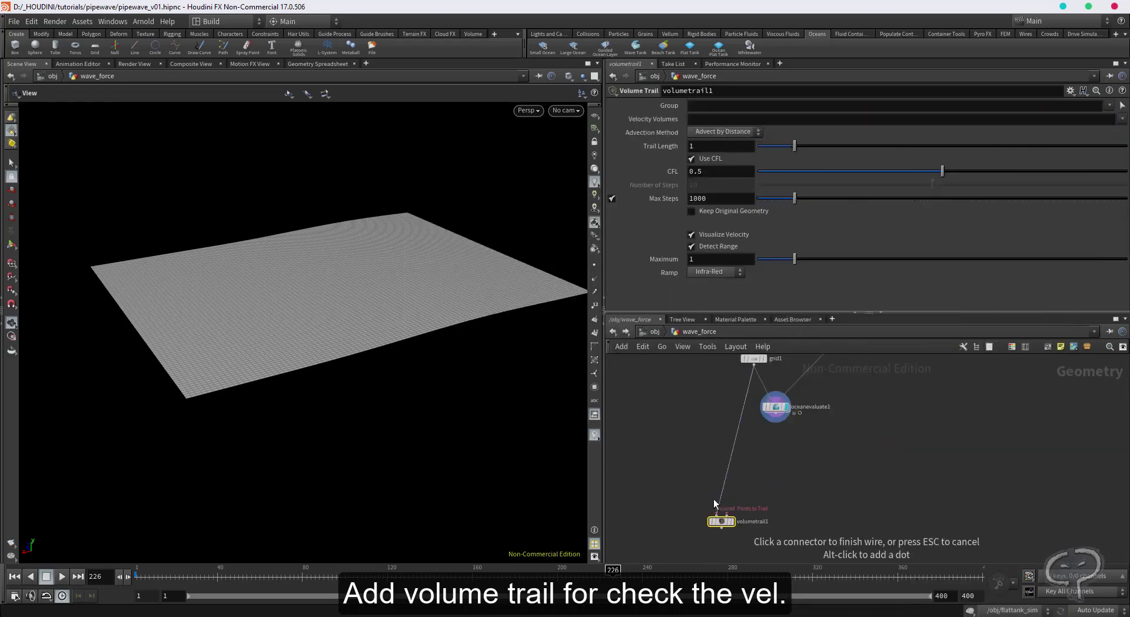
click(717, 513)
click(727, 517)
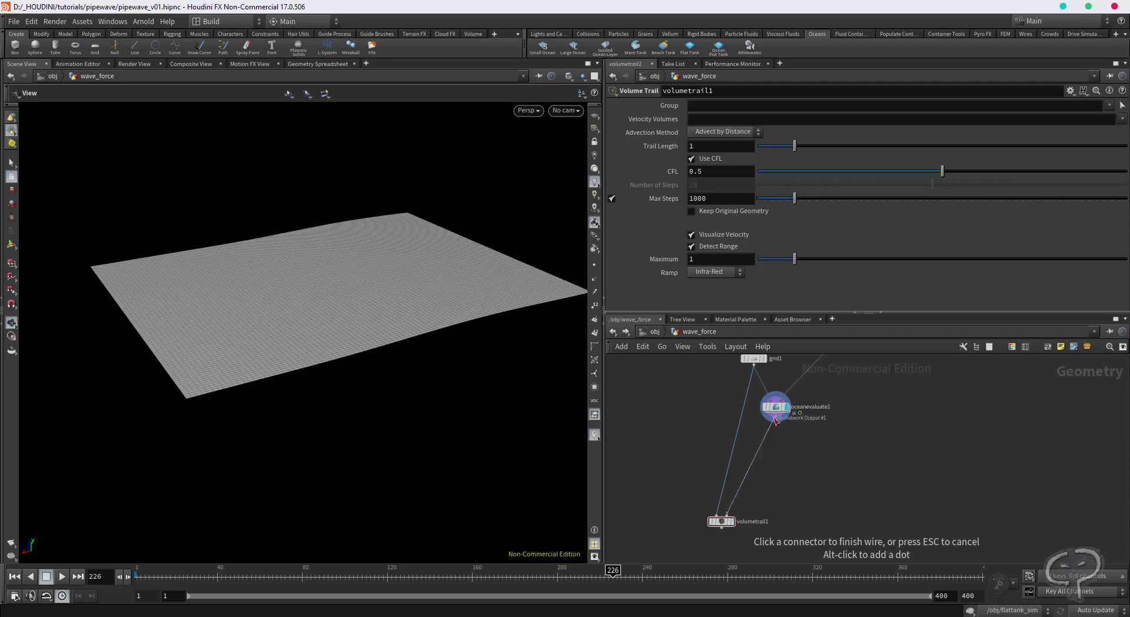
click(775, 419)
key(r)
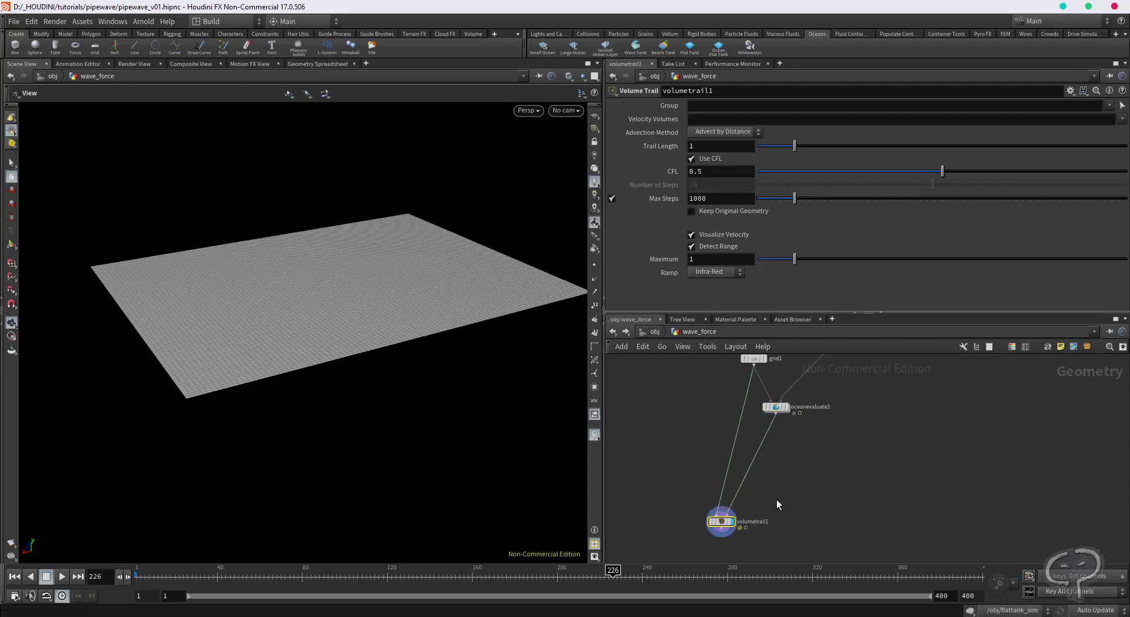
- Round the network wires and check volumetrail1's info showing no velocity volumes found
middle_drag(773, 503, 790, 492)
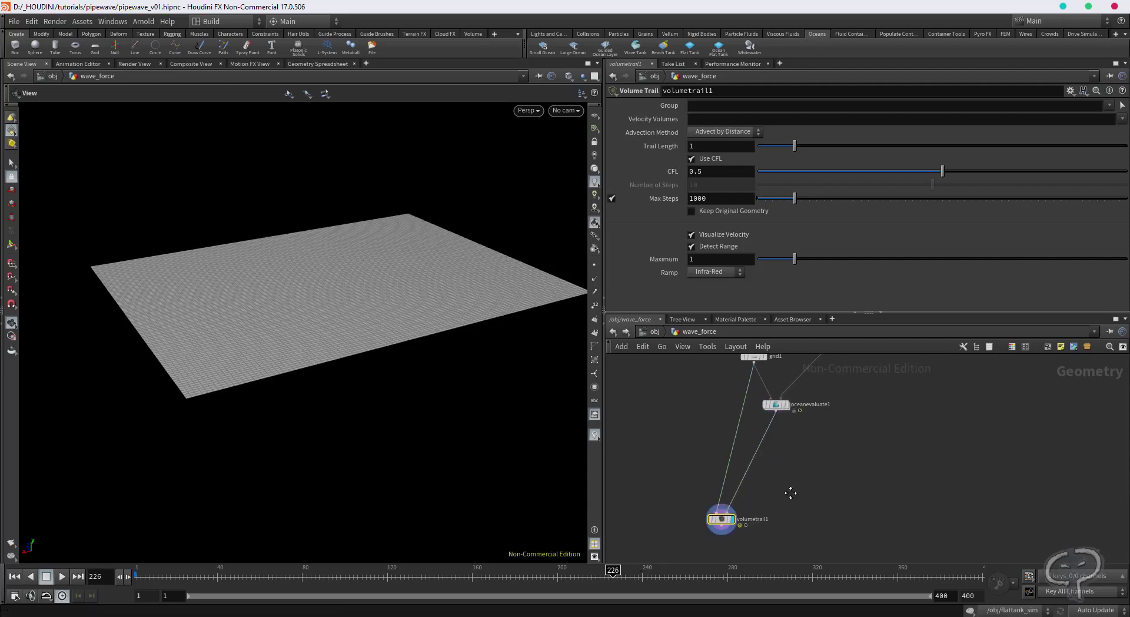
key(shift+s)
scroll(760, 503, up, 2)
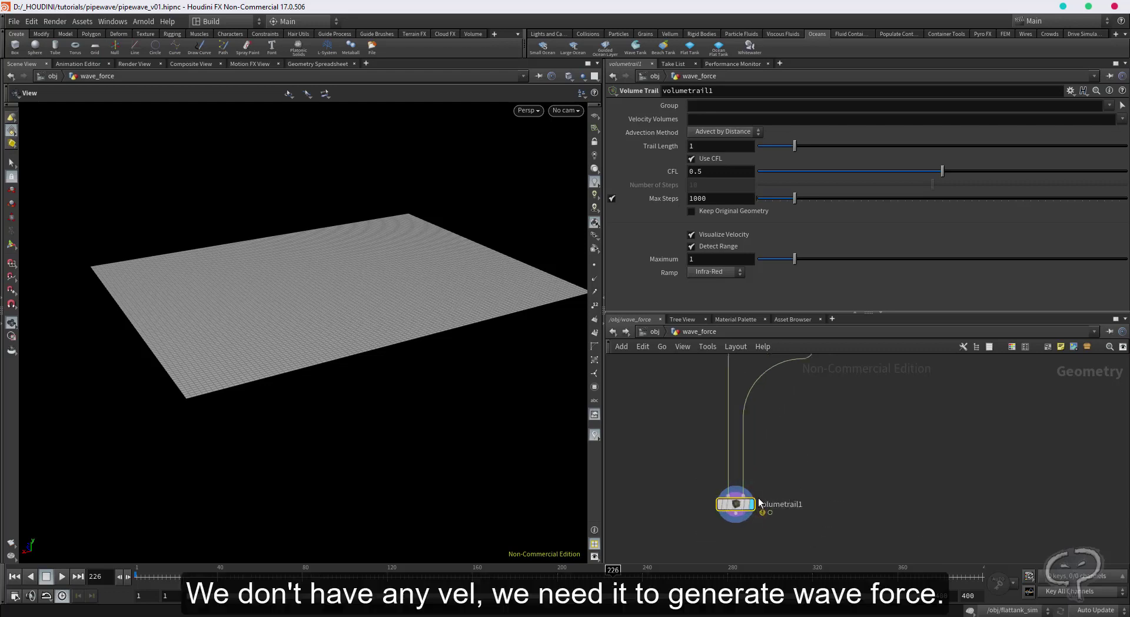
click(710, 504)
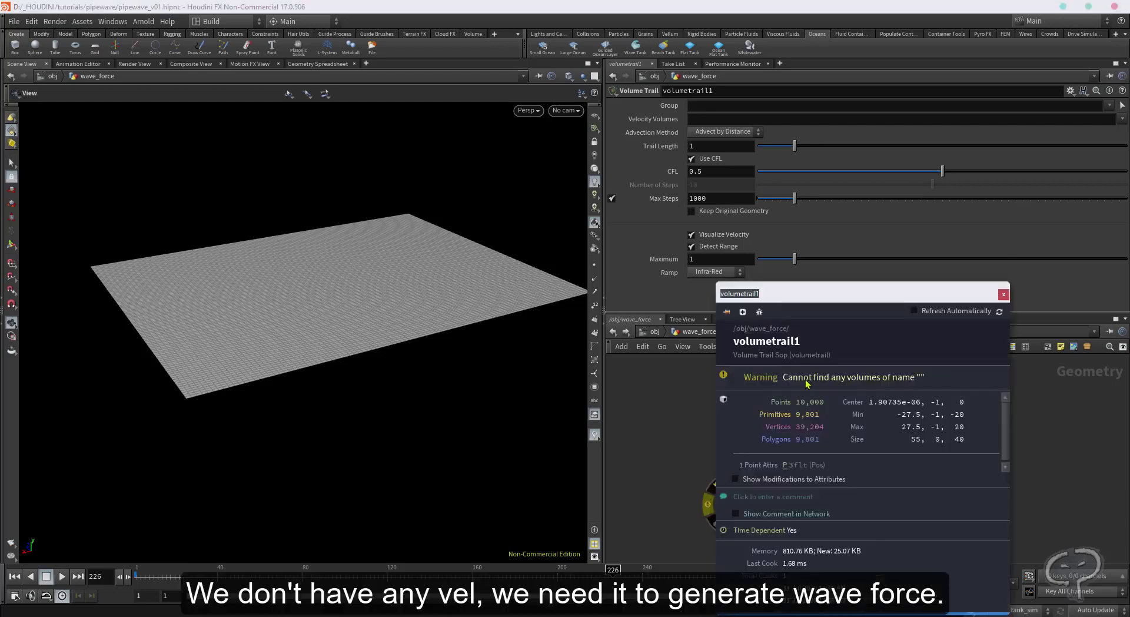
click(1003, 294)
click(792, 445)
- Enable oceanevaluate1's velocity volume and size it 55×15×40
middle_click(796, 453)
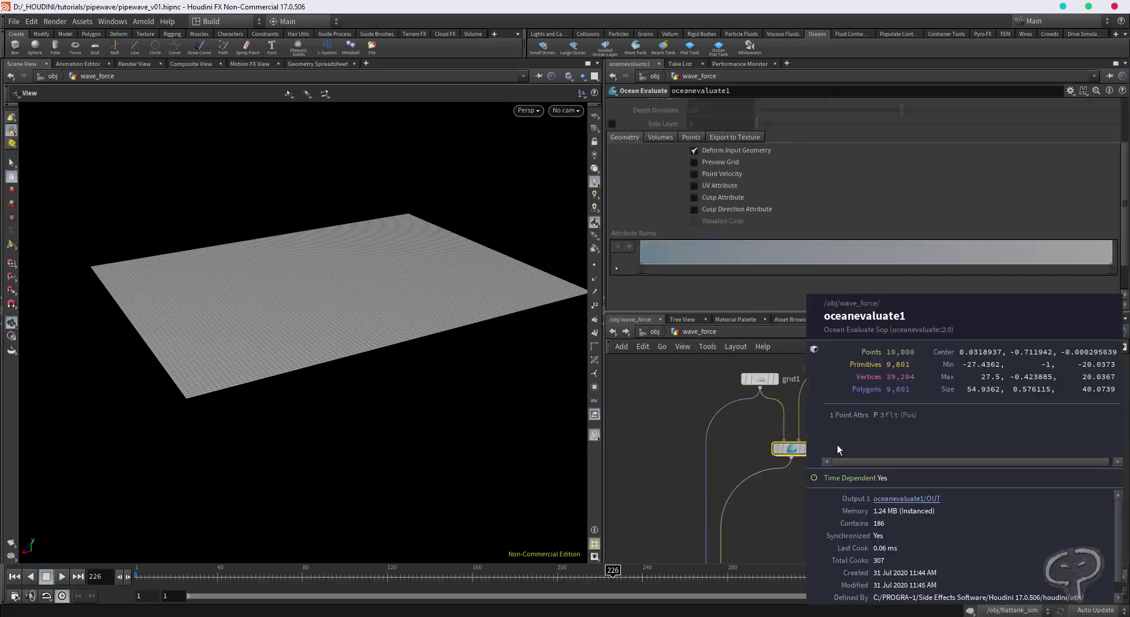
click(666, 138)
click(709, 199)
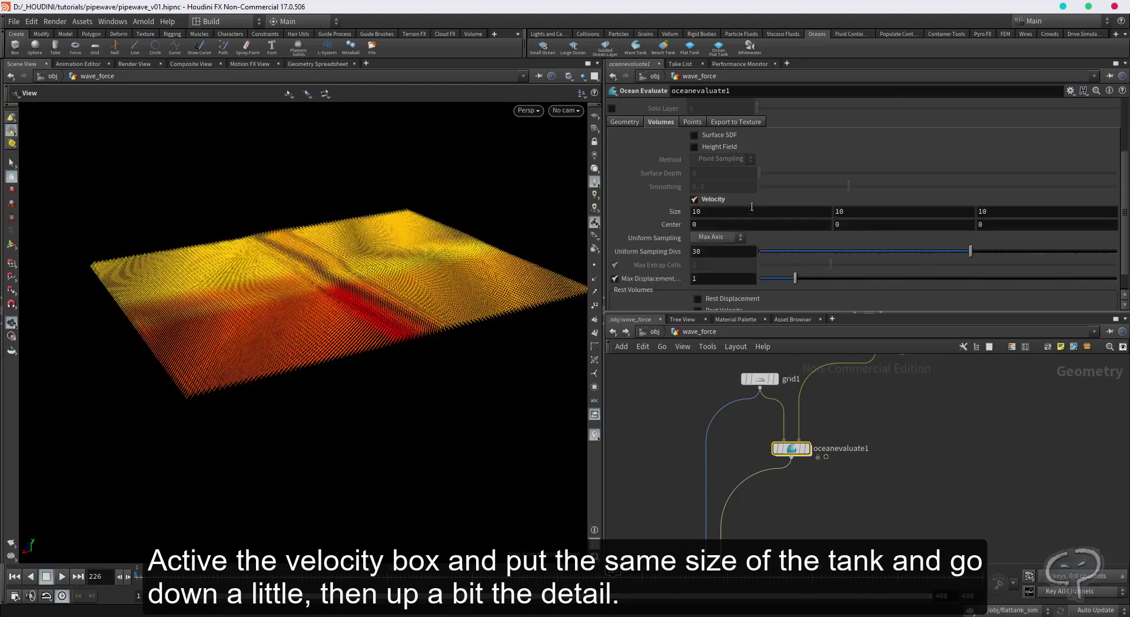
double_click(751, 206)
text(55)
key(Tab)
text(15)
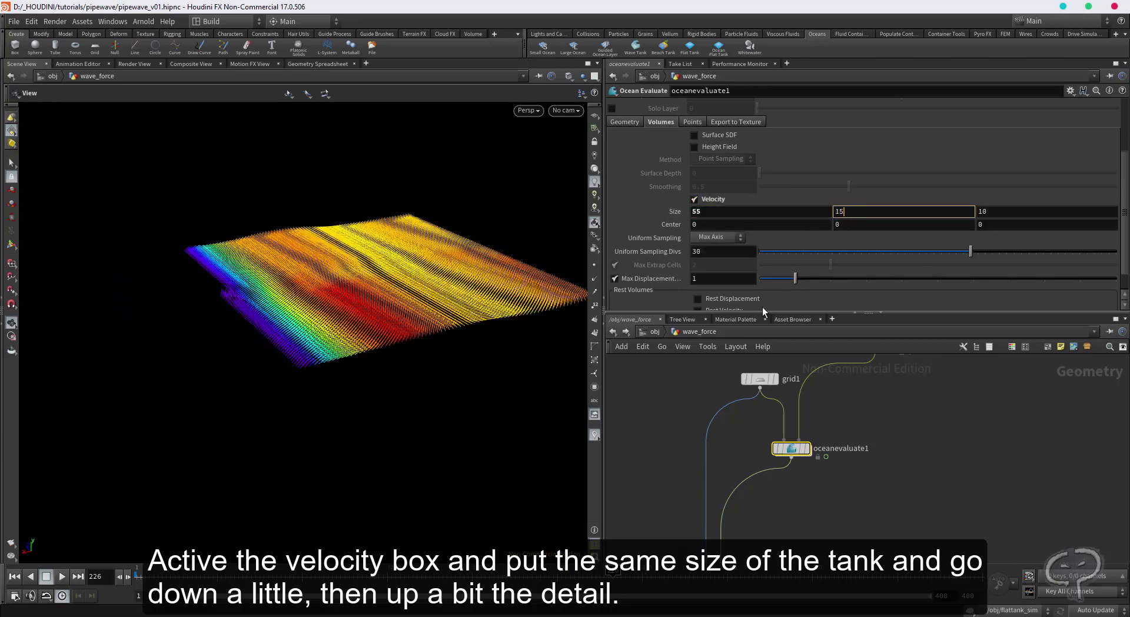
key(Tab)
text(0)
key(Tab)
- Center the velocity volume at Y −2 with 60 uniform sampling divisions
key(Tab)
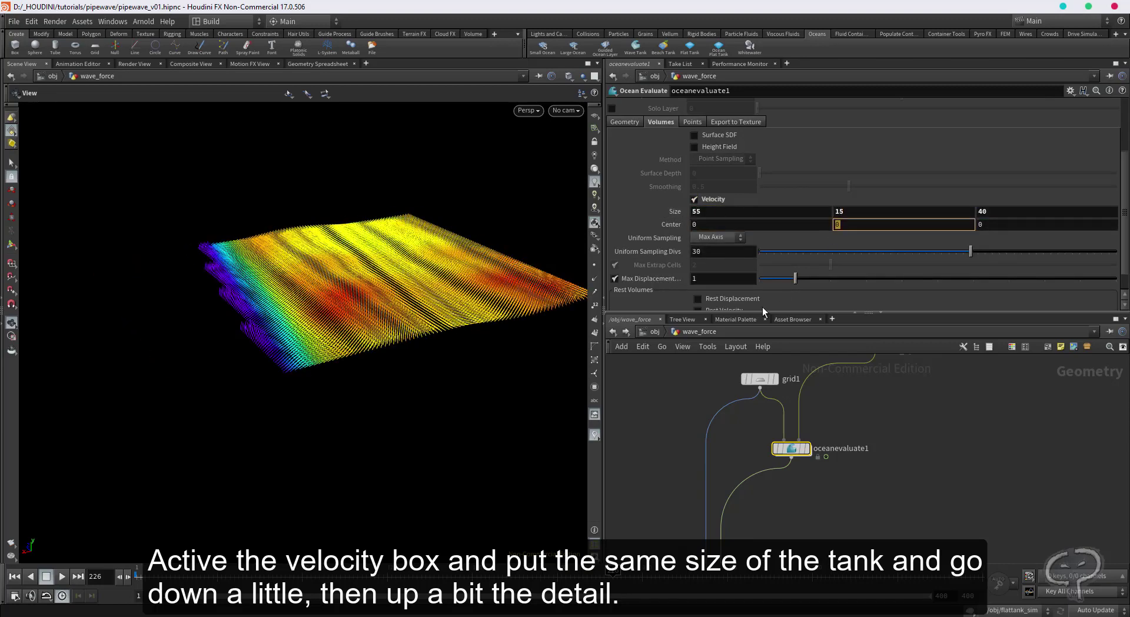
text(-2)
key(Tab)
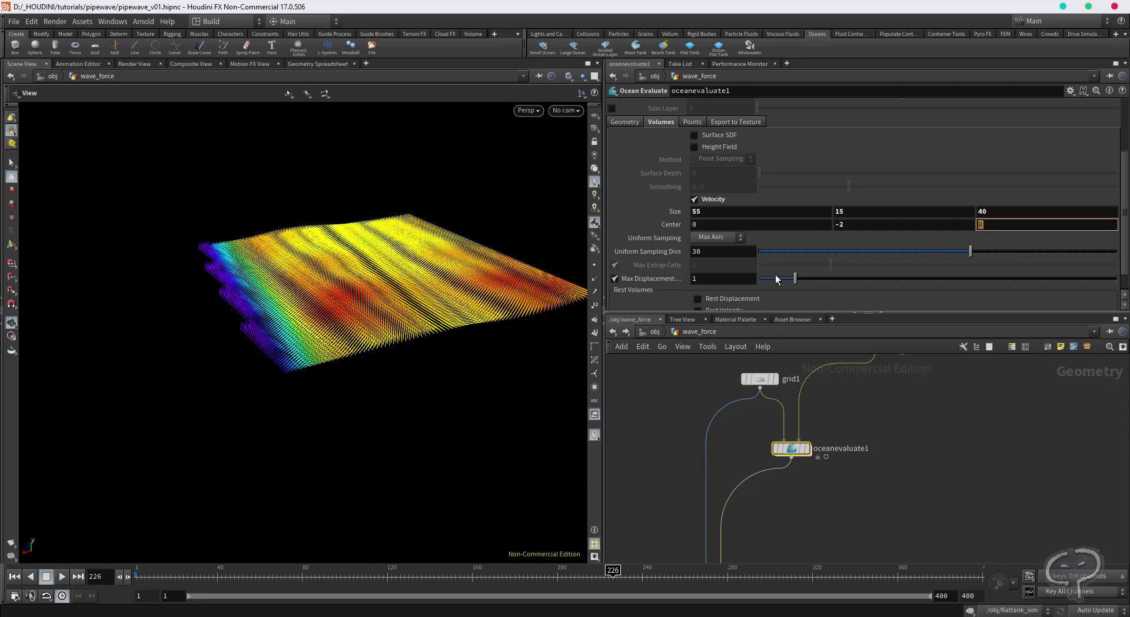
click(706, 247)
text(60)
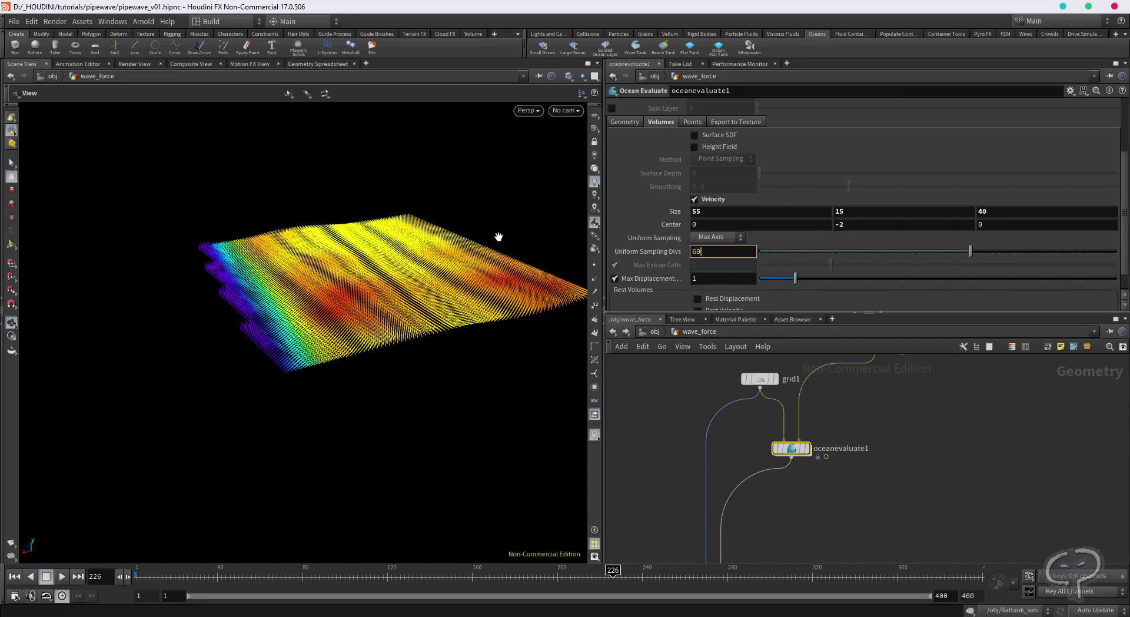
key(Return)
- Set volumetrail1's advection method to Advect by Time and scrub frames 186–300 to check it
mouse_move(311, 587)
mouse_down()
mouse_move(159, 577)
mouse_move(528, 577)
mouse_up()
middle_drag(949, 480, 965, 394)
click(733, 523)
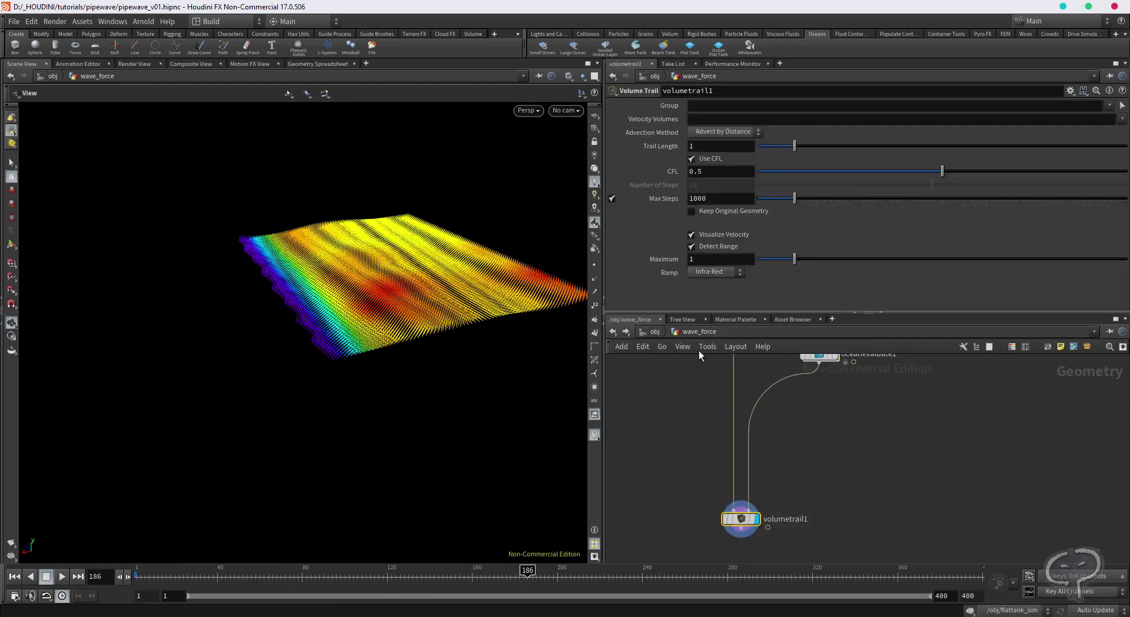
click(721, 132)
click(722, 155)
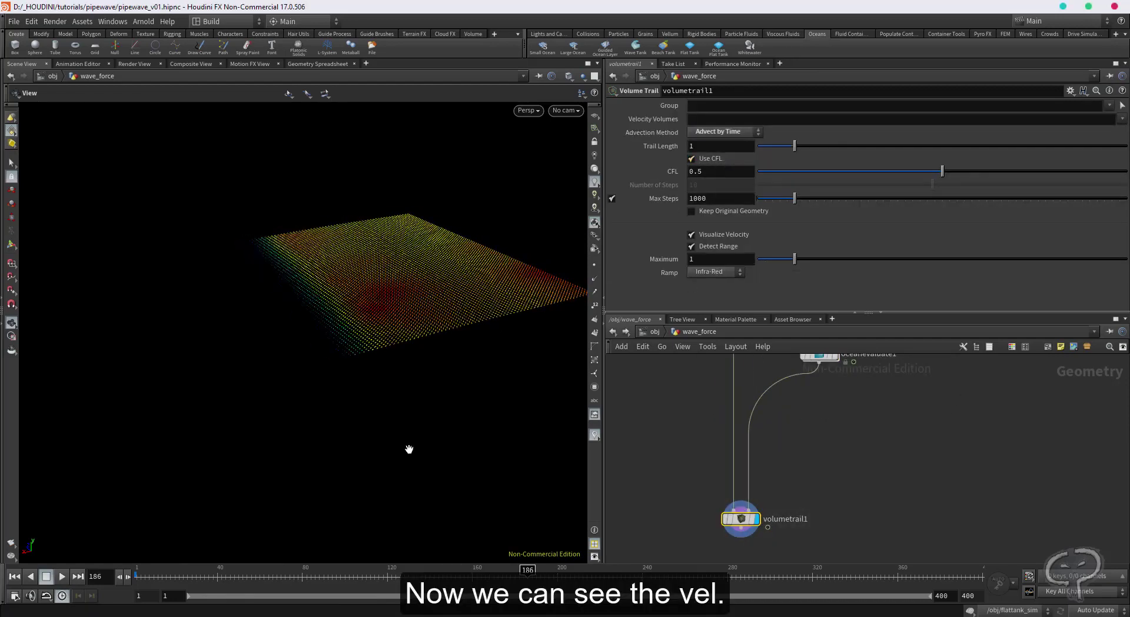
drag(157, 576, 679, 568)
mouse_move(542, 360)
mouse_down()
mouse_move(461, 279)
mouse_move(340, 254)
mouse_up()
middle_drag(822, 407, 808, 446)
key(Tab)
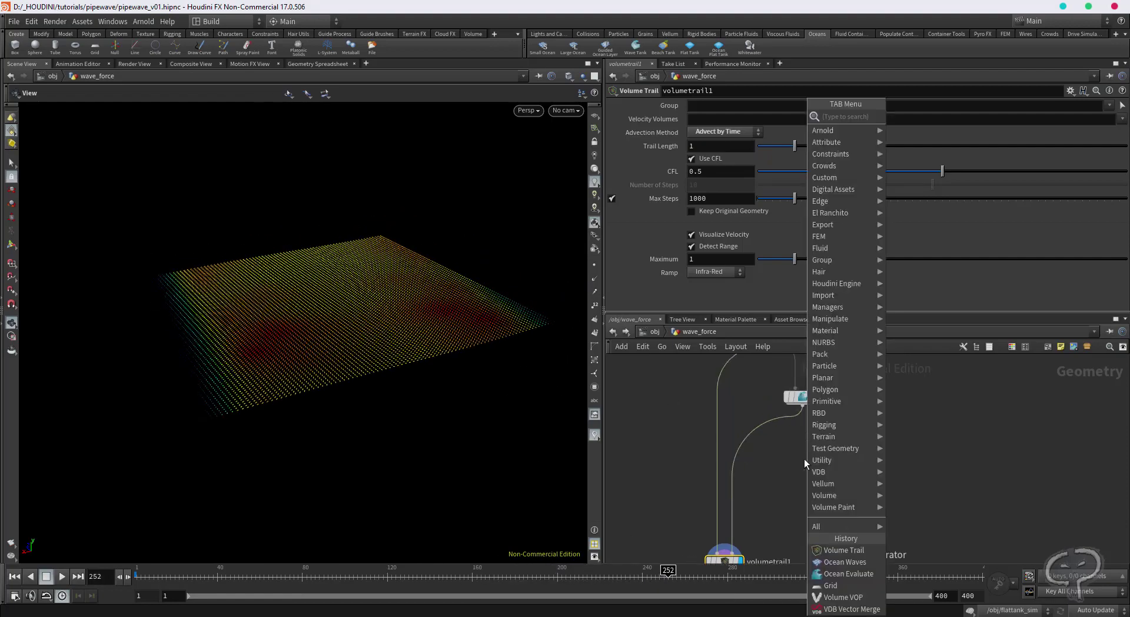
- Add a Volume VOP node wired below oceanevaluate1
text(vol vi)
key(Escape)
key(Tab)
text(v)
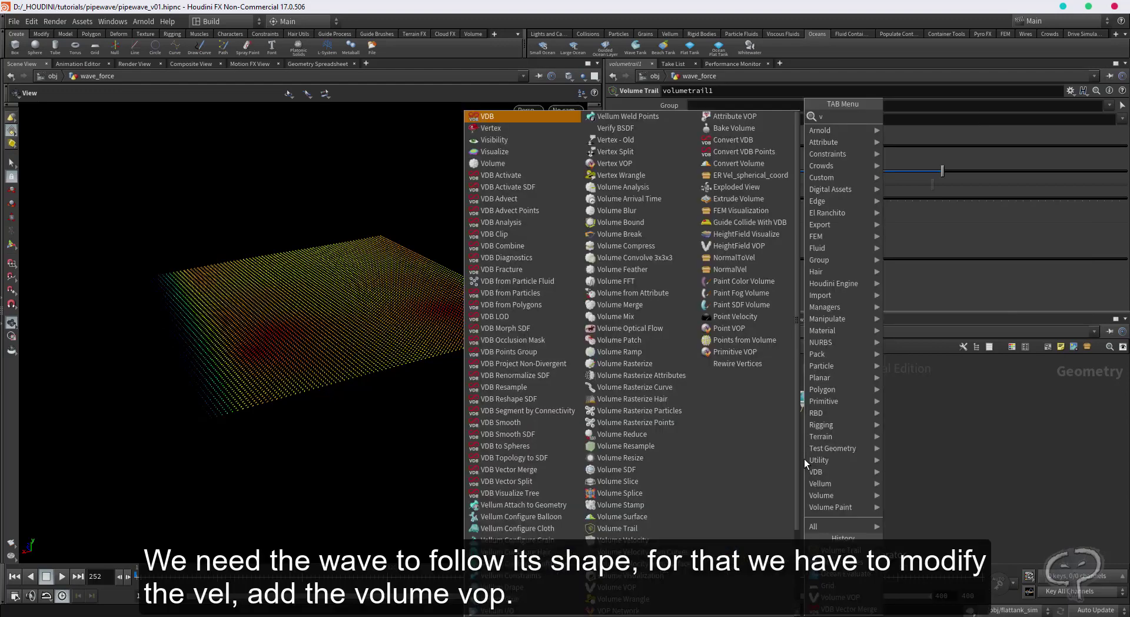
text(ol vo)
click(791, 452)
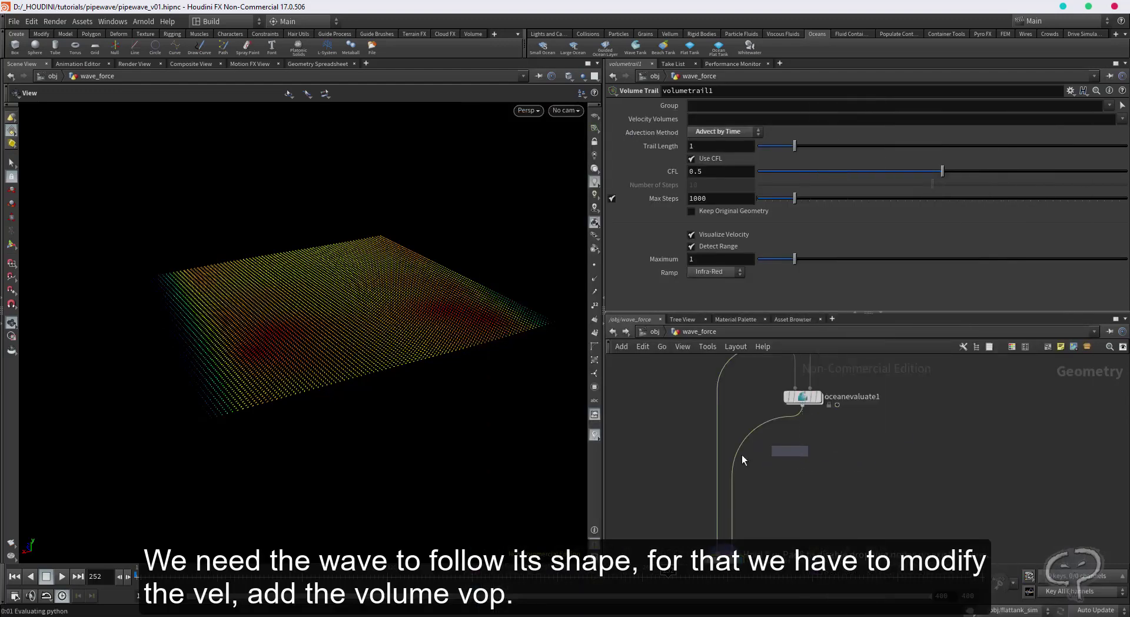
drag(759, 430, 817, 453)
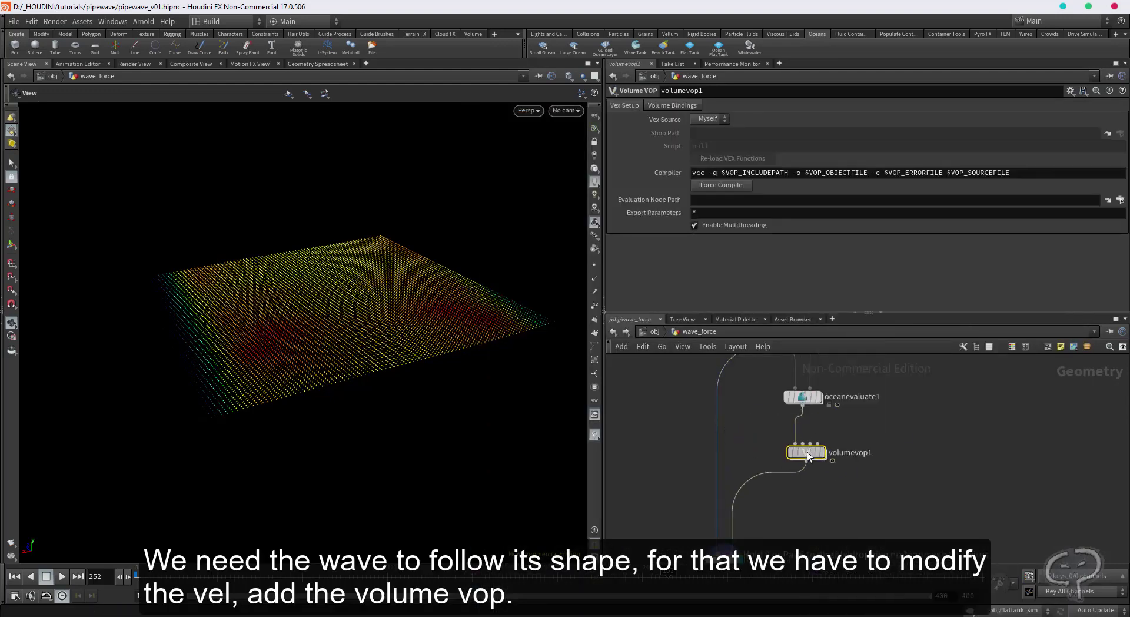
- Rename the Volume VOP to wave_setup, colour it purple, and go inside it
click(853, 453)
text(wave_)
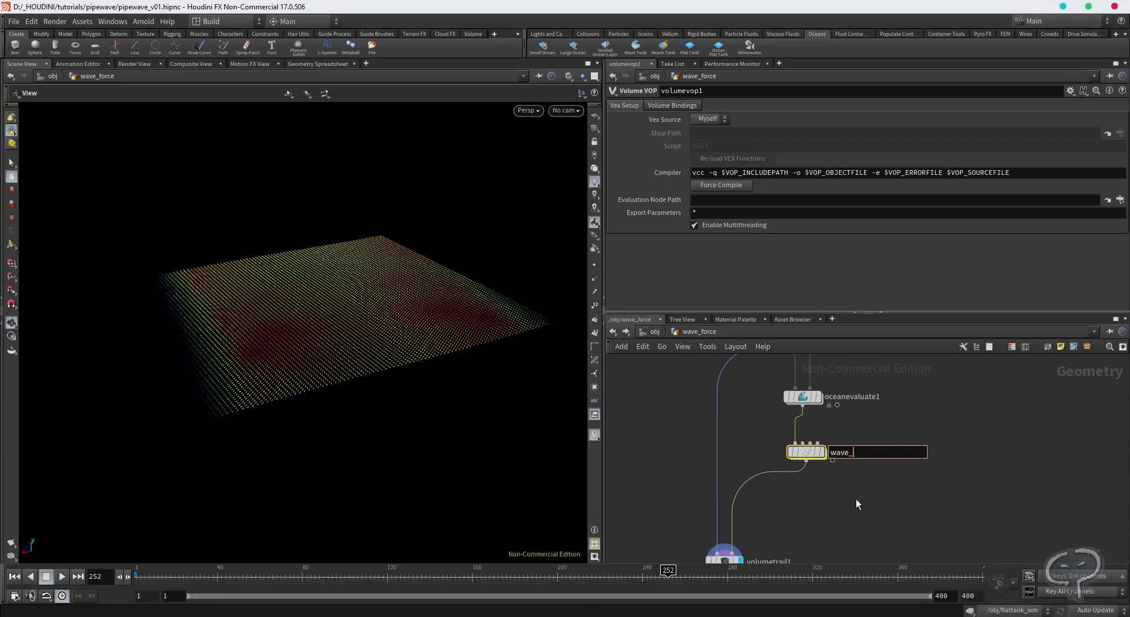
text(setup)
key(Return)
key(c)
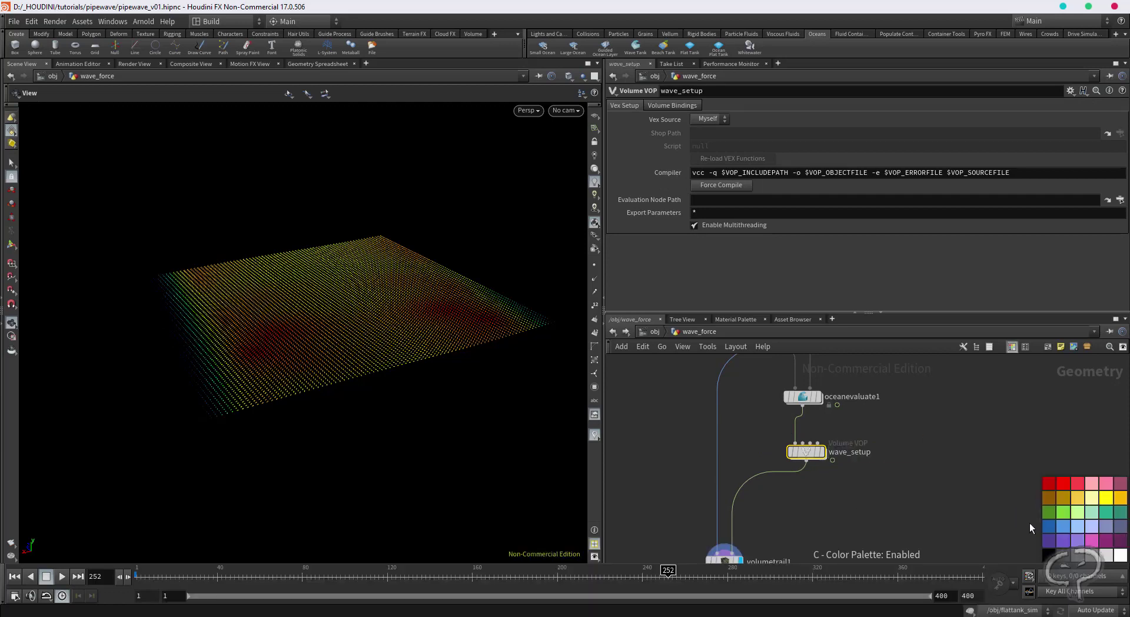
click(1049, 540)
key(c)
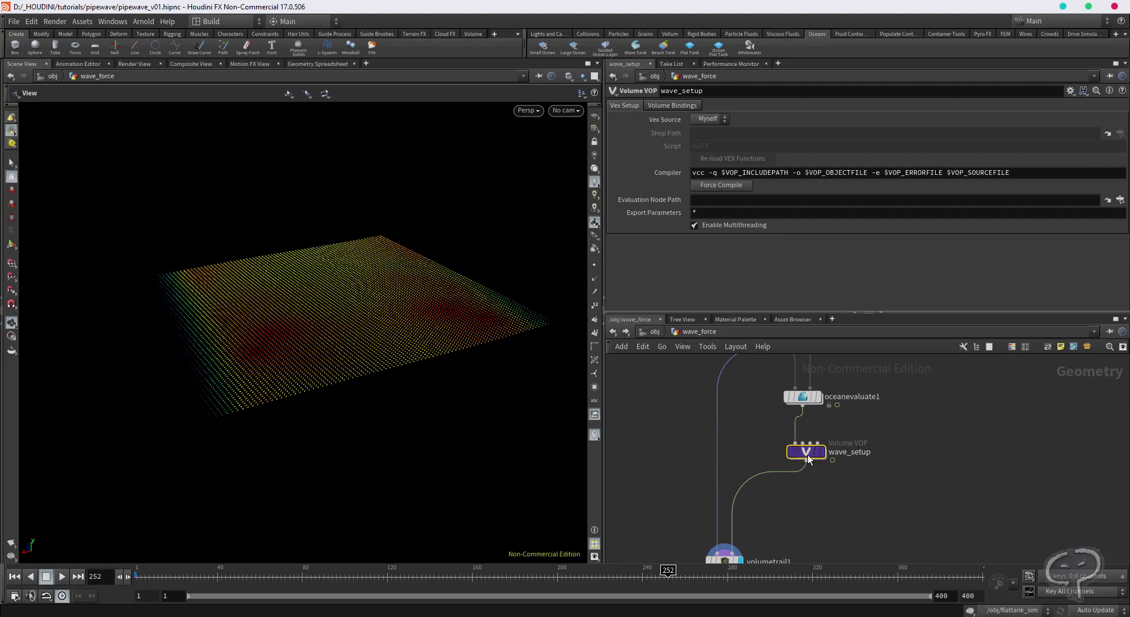
double_click(803, 457)
- Delete the default output node and move the globals node left
drag(604, 459, 542, 459)
click(911, 389)
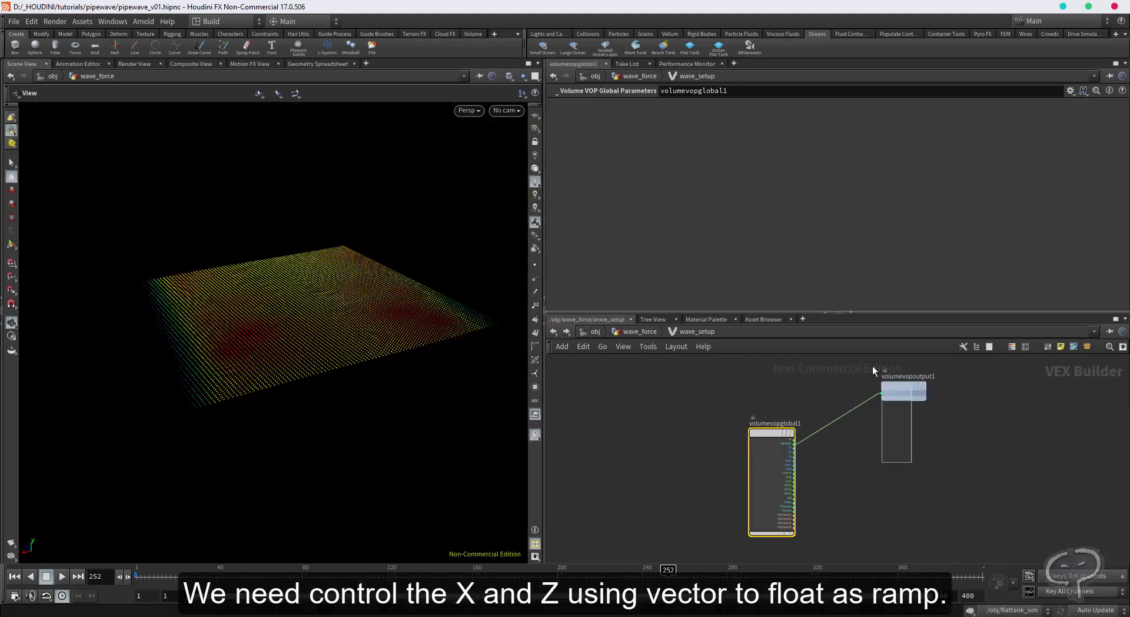
key(Delete)
drag(767, 465, 611, 435)
middle_drag(318, 328, 298, 327)
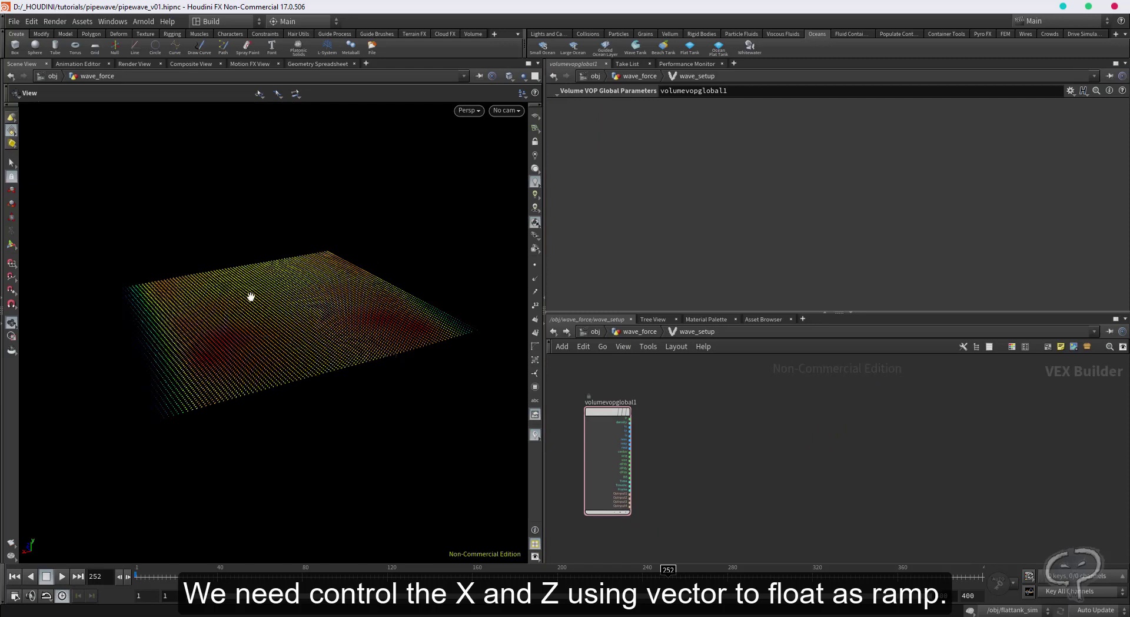
- Add a Vector to Float node fed from the globals' BB output
key(Tab)
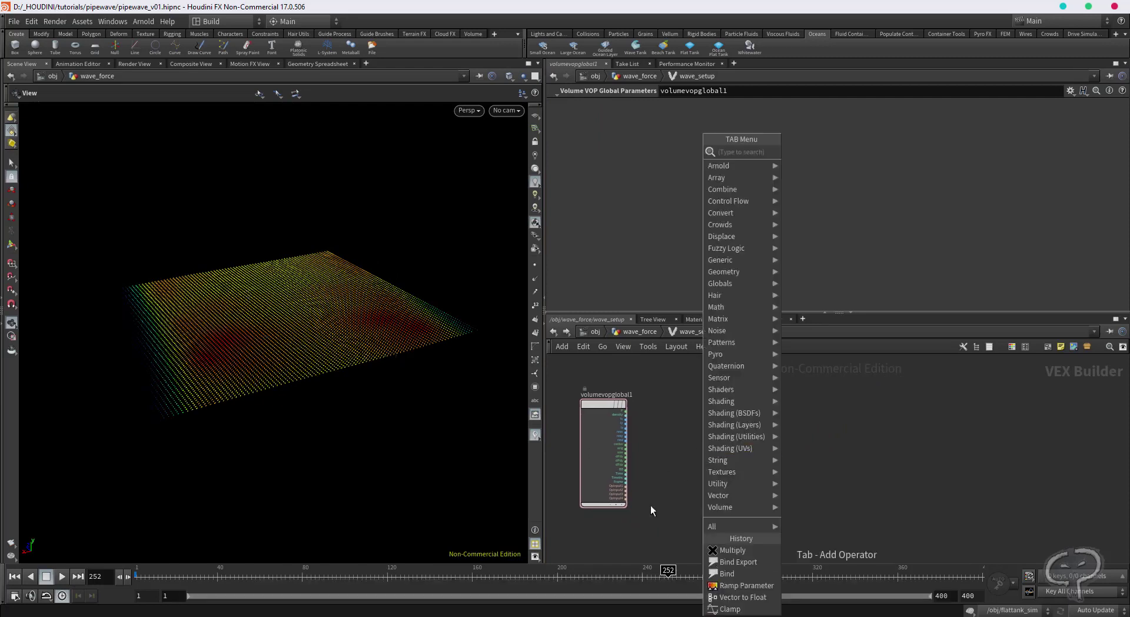
text(vector)
key(Return)
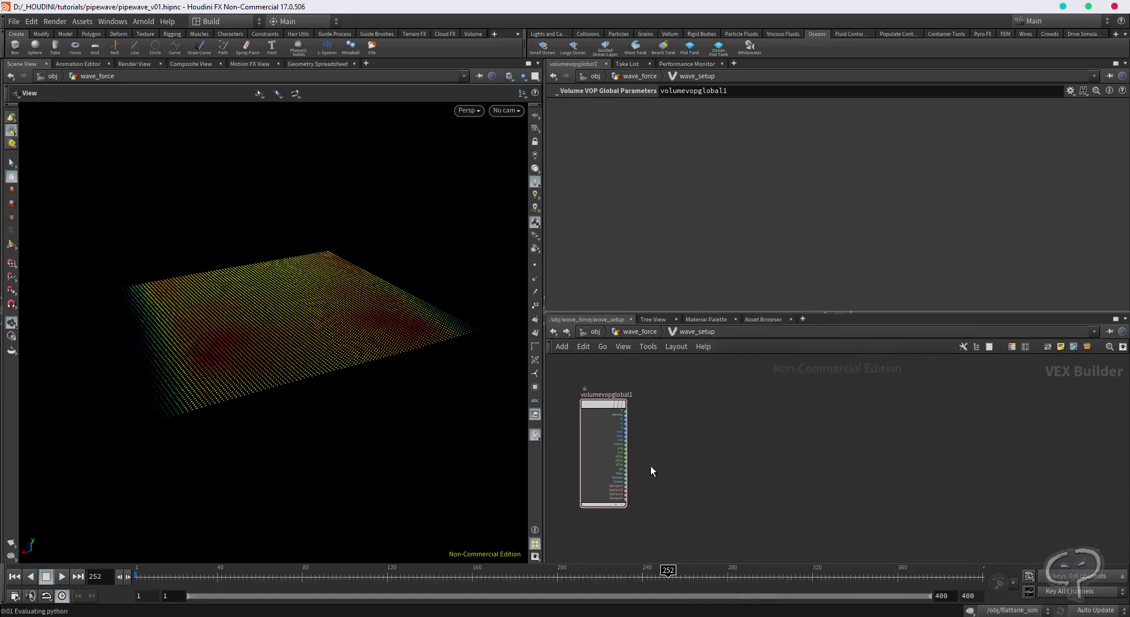
click(651, 464)
scroll(651, 464, up, 5)
click(574, 462)
click(667, 466)
drag(703, 445, 693, 440)
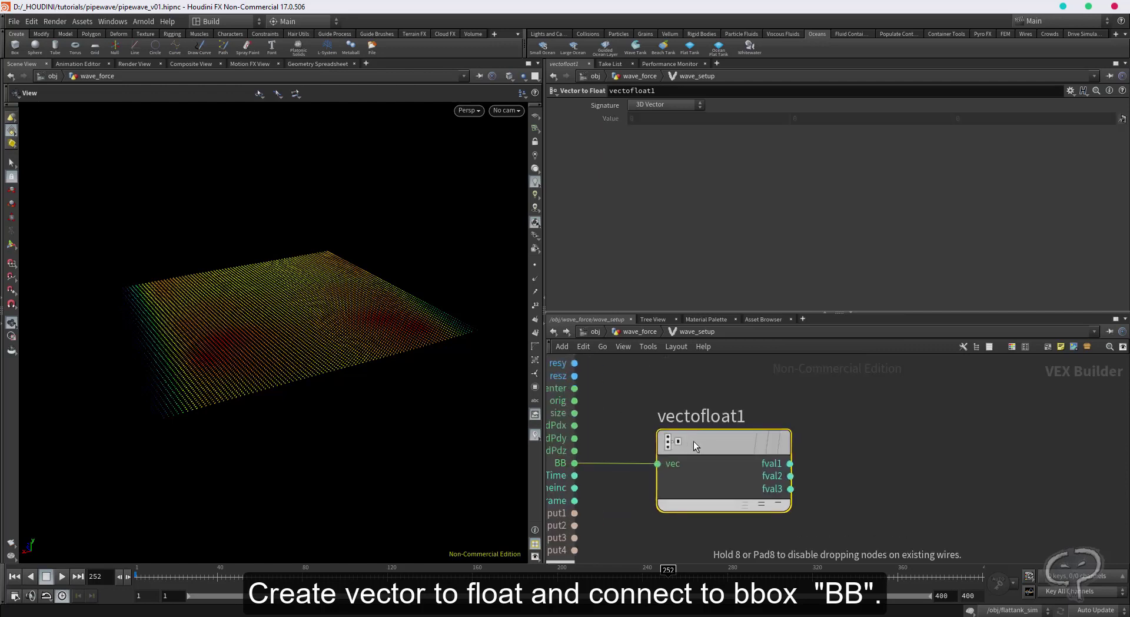
scroll(693, 440, down, 5)
- Add a vector-type Bind node named vel
key(Tab)
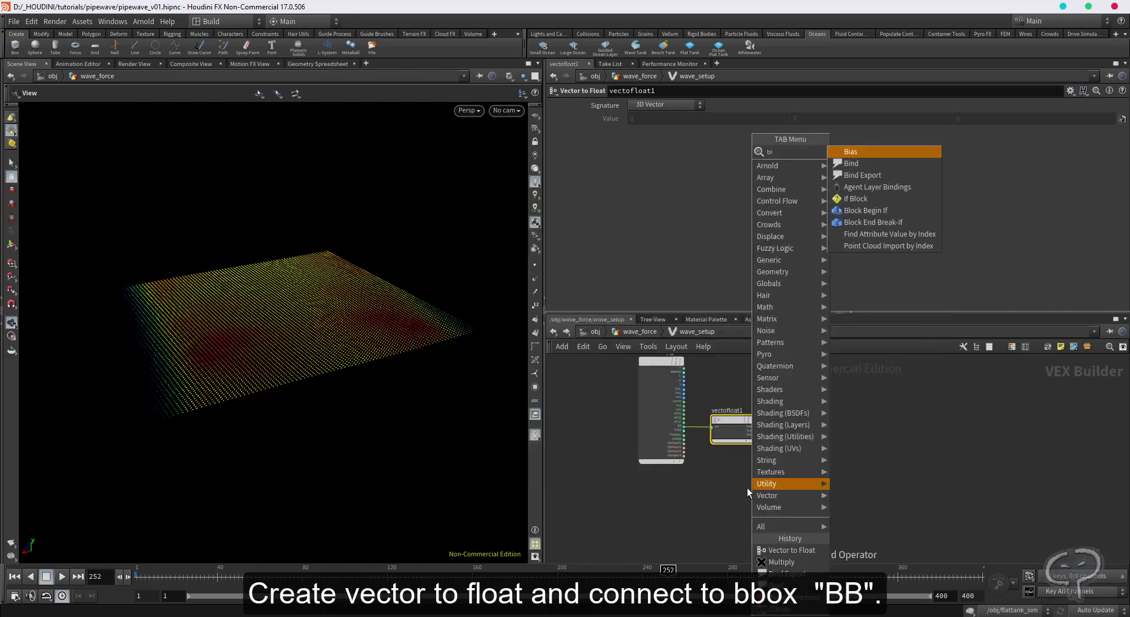
key(Escape)
click(672, 528)
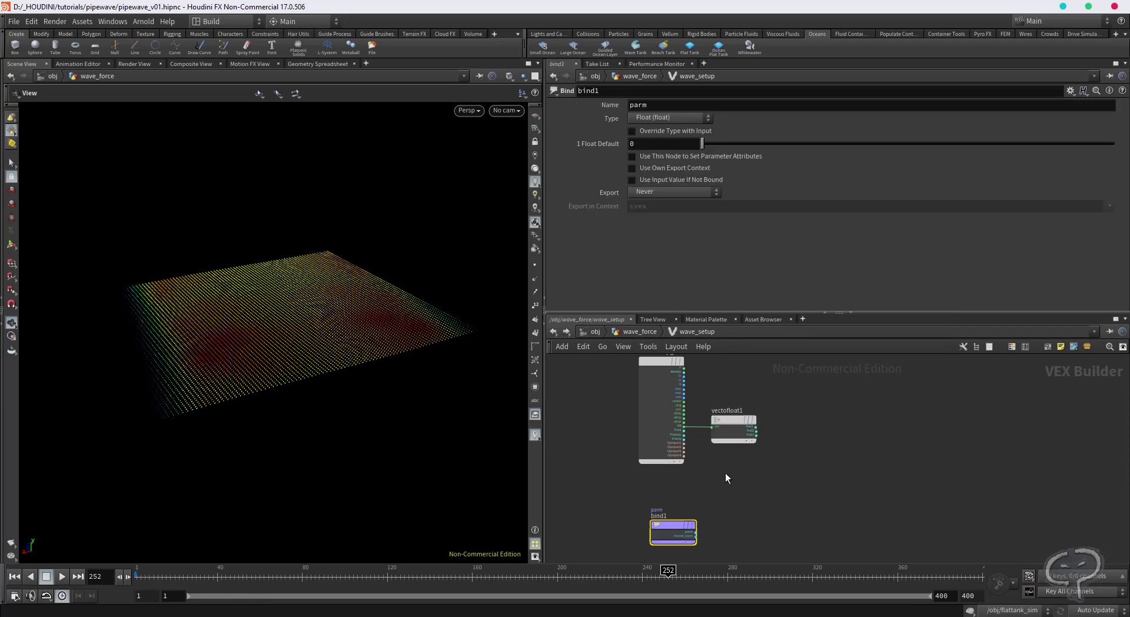
click(678, 117)
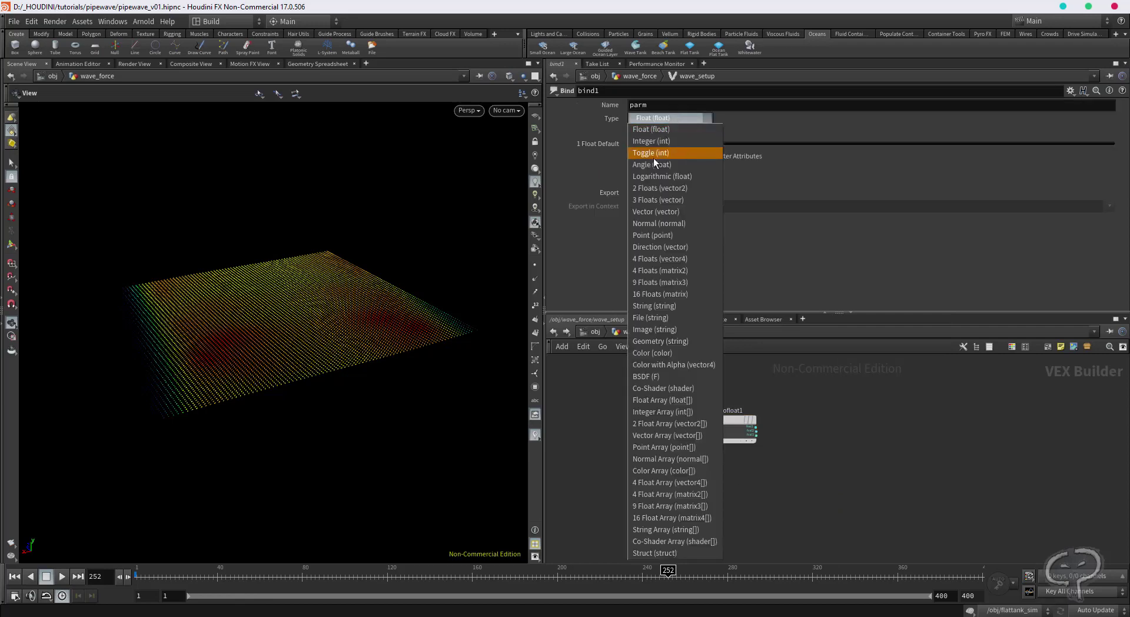
click(651, 209)
double_click(638, 104)
text(vel)
key(Return)
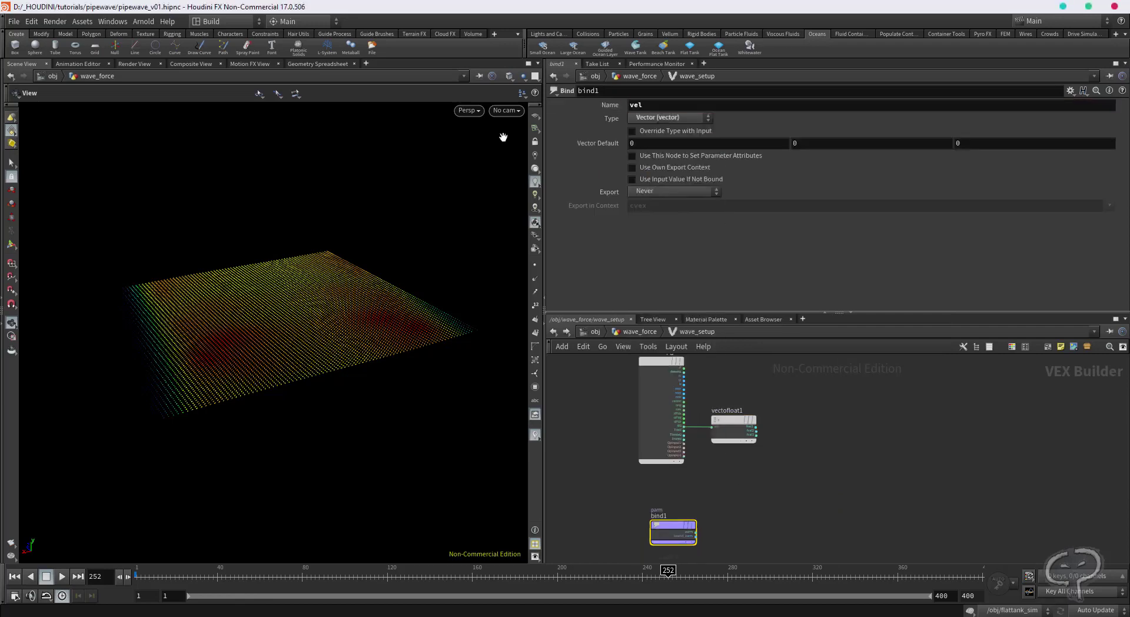
- Add a second vector Bind named vel, wire bind1 into it, and insert a Multiply between them
key(Tab)
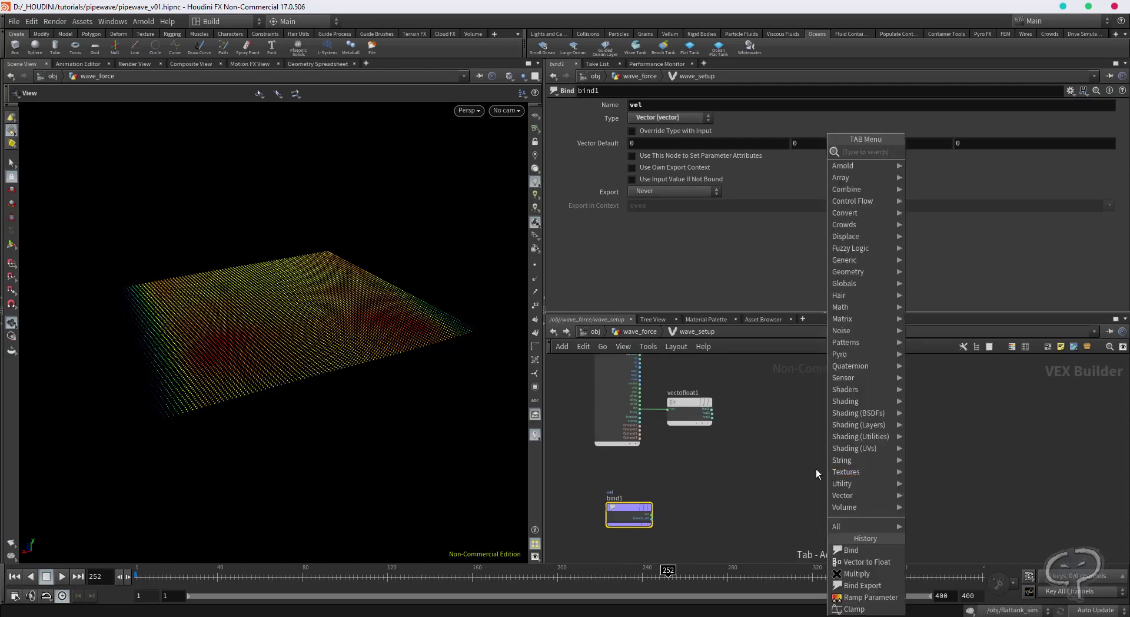
text(ramp)
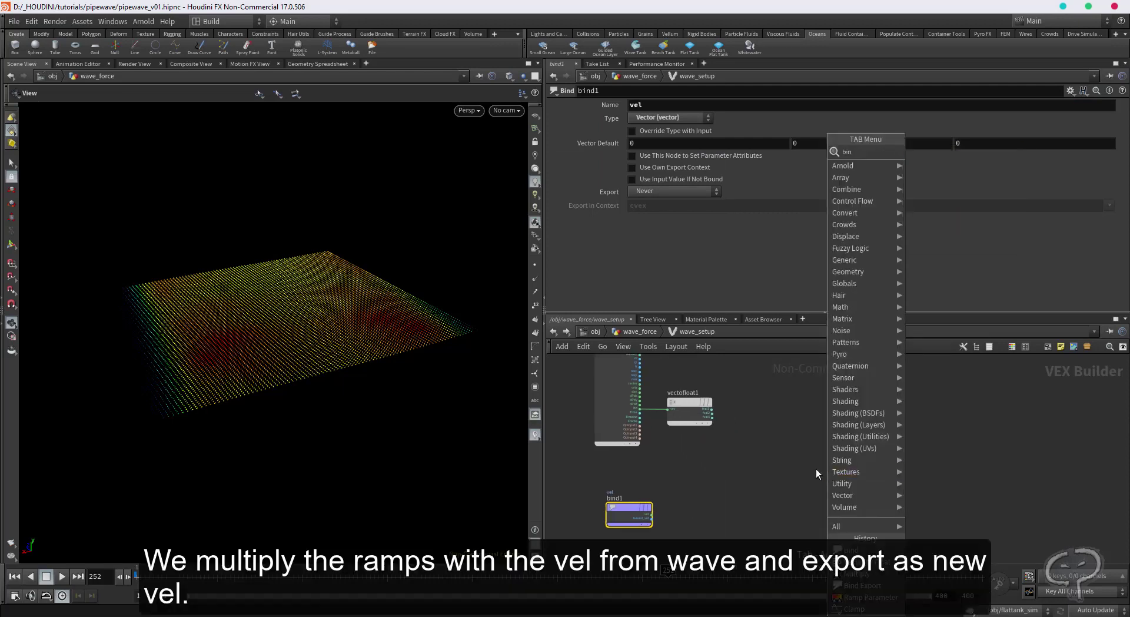
key(Return)
click(962, 498)
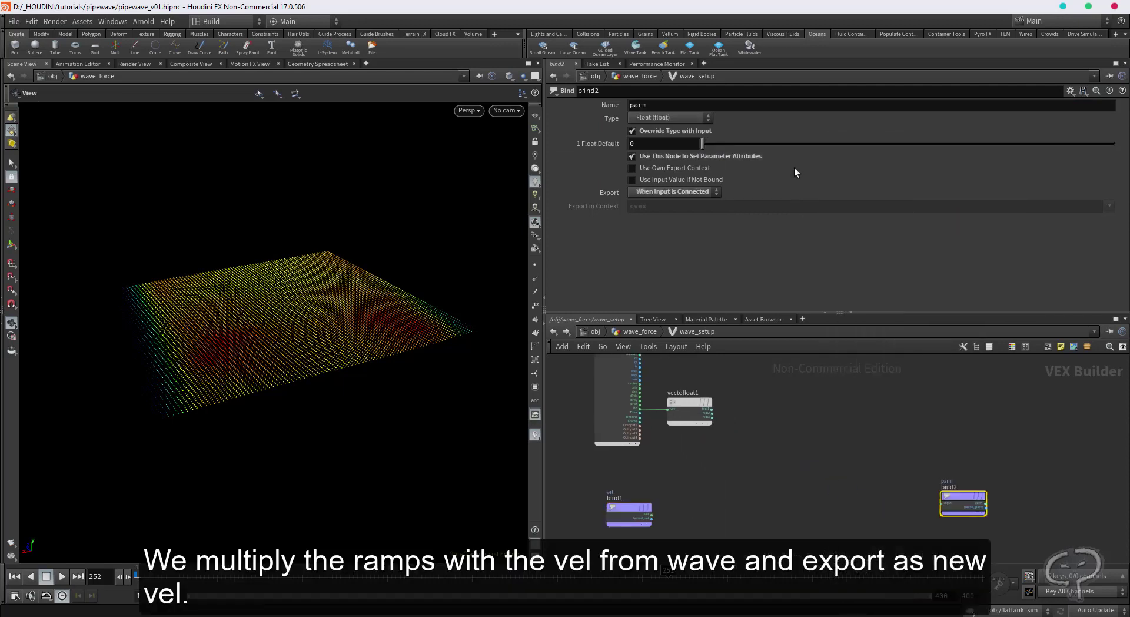
click(665, 116)
click(664, 212)
text(vel)
key(Return)
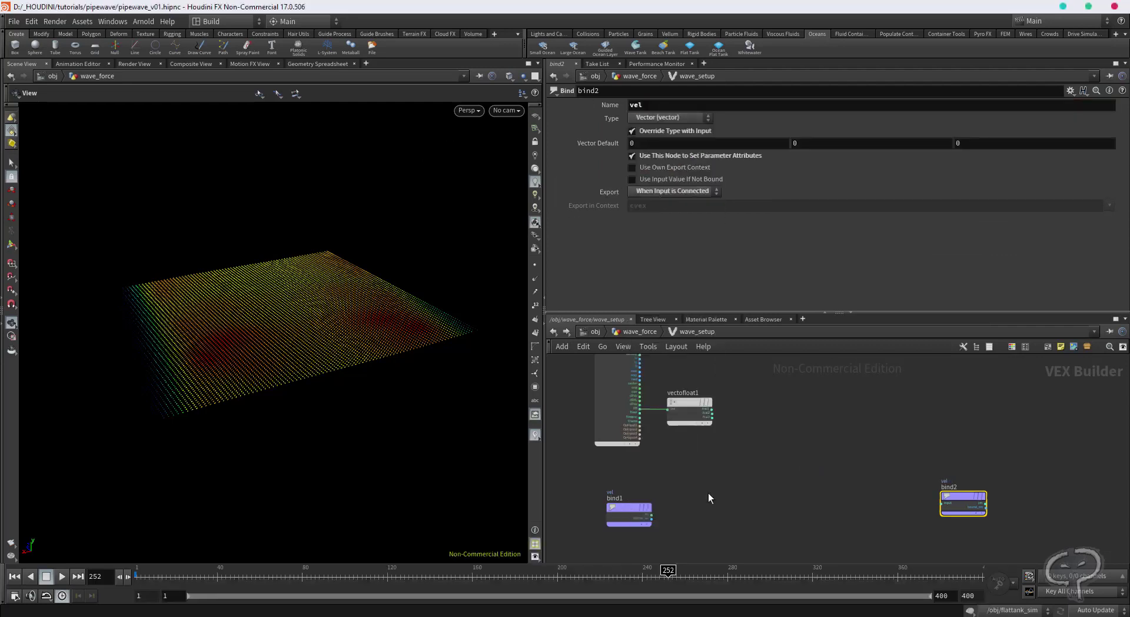
click(650, 516)
click(941, 503)
key(Tab)
key(Return)
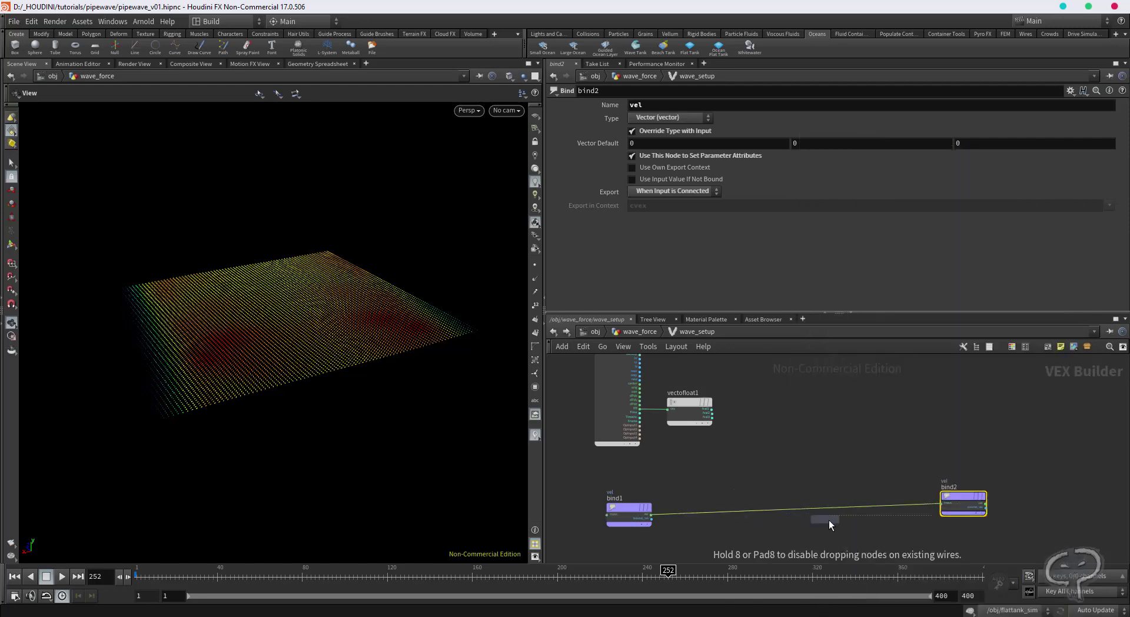
click(828, 520)
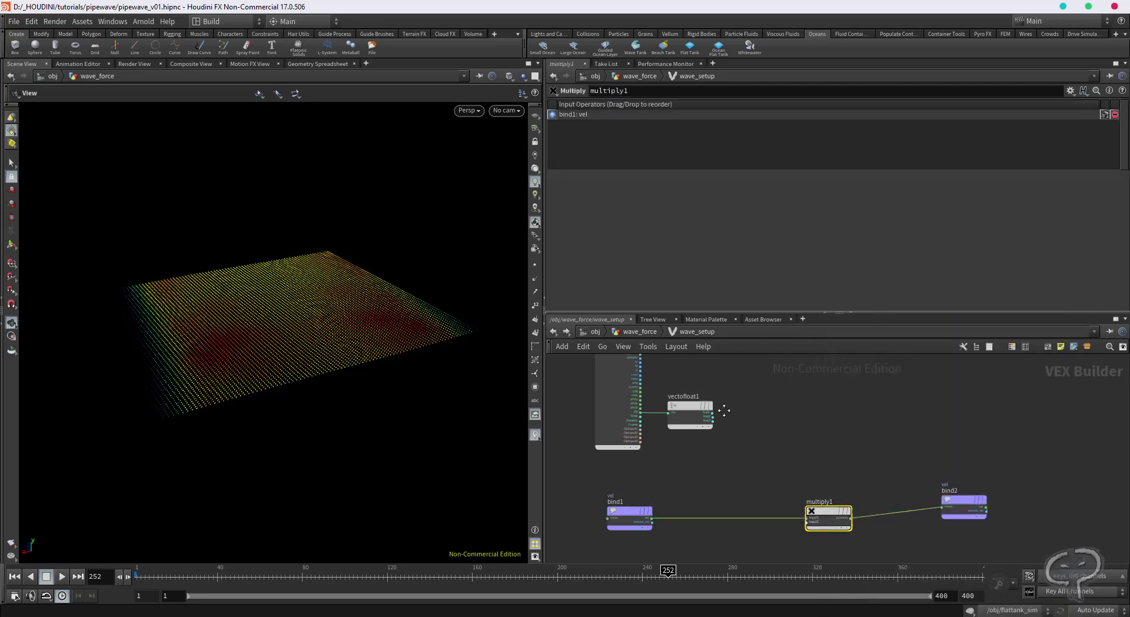
- Create a float spline Ramp Parameter named rampX, labelled RX, beside vectofloat1
key(Tab)
text(fit)
key(Return)
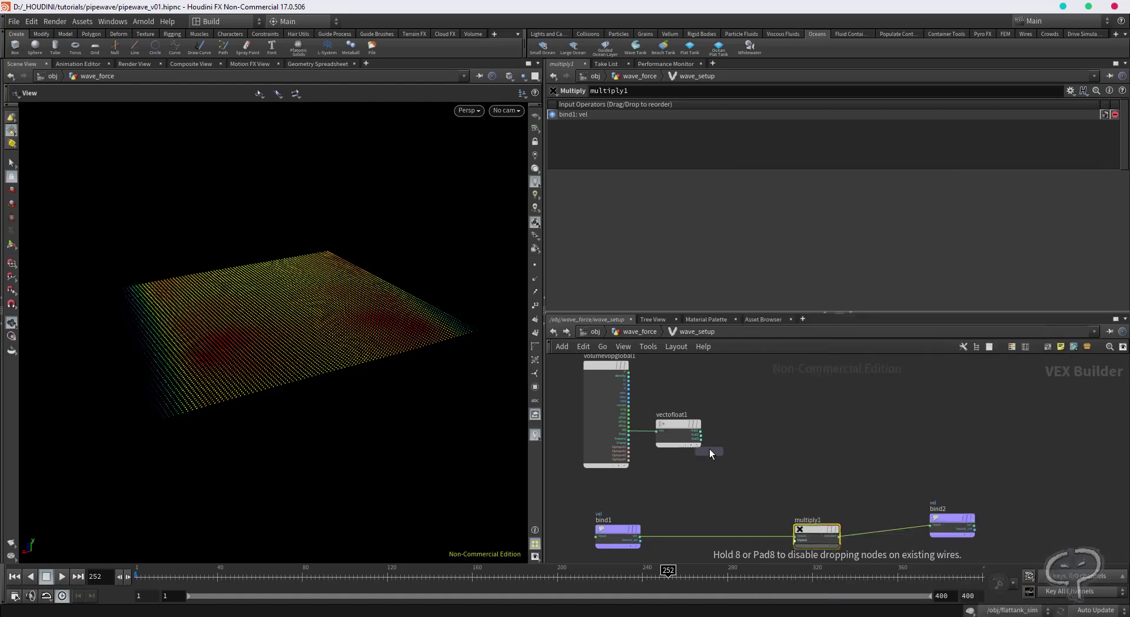
click(727, 426)
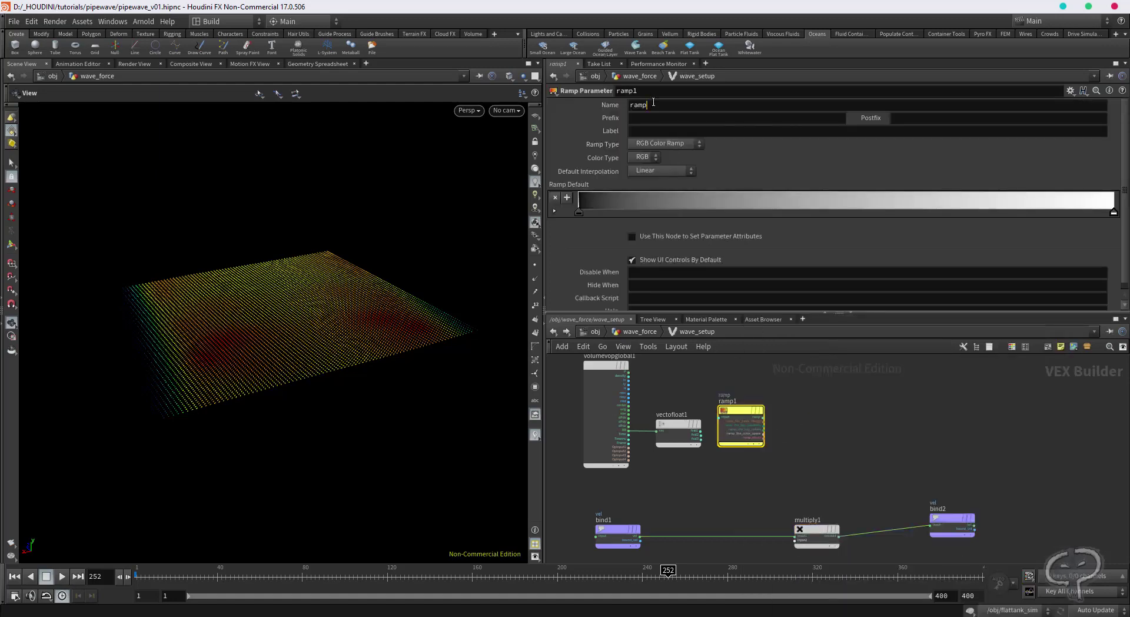
text(X)
key(Tab)
text(RX)
key(Tab)
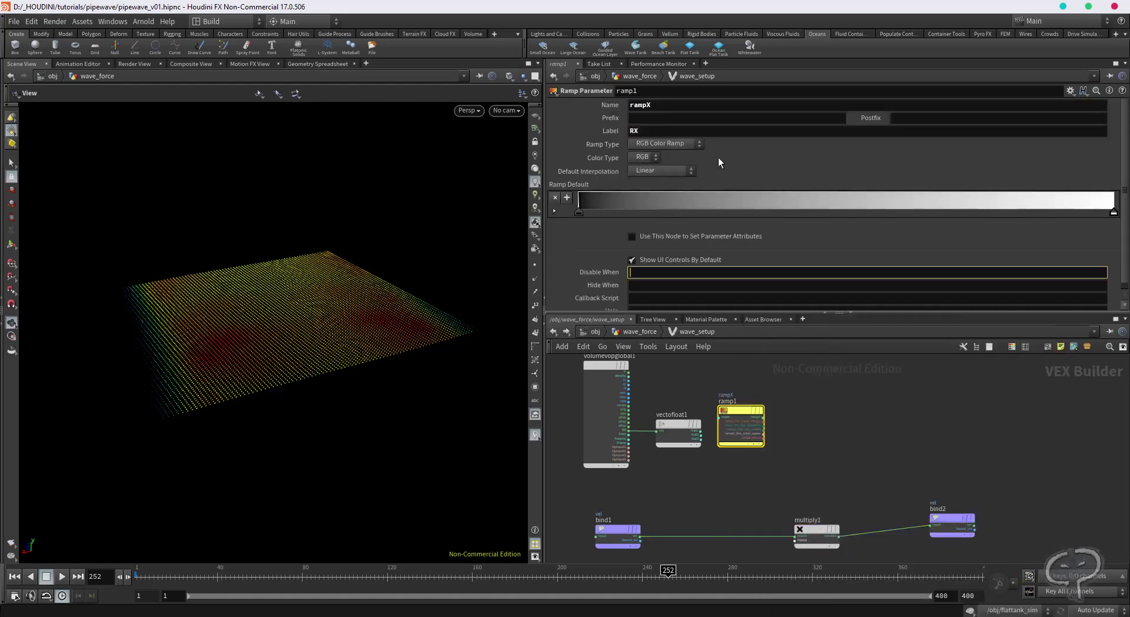
click(665, 144)
click(677, 166)
scroll(729, 418, up, 5)
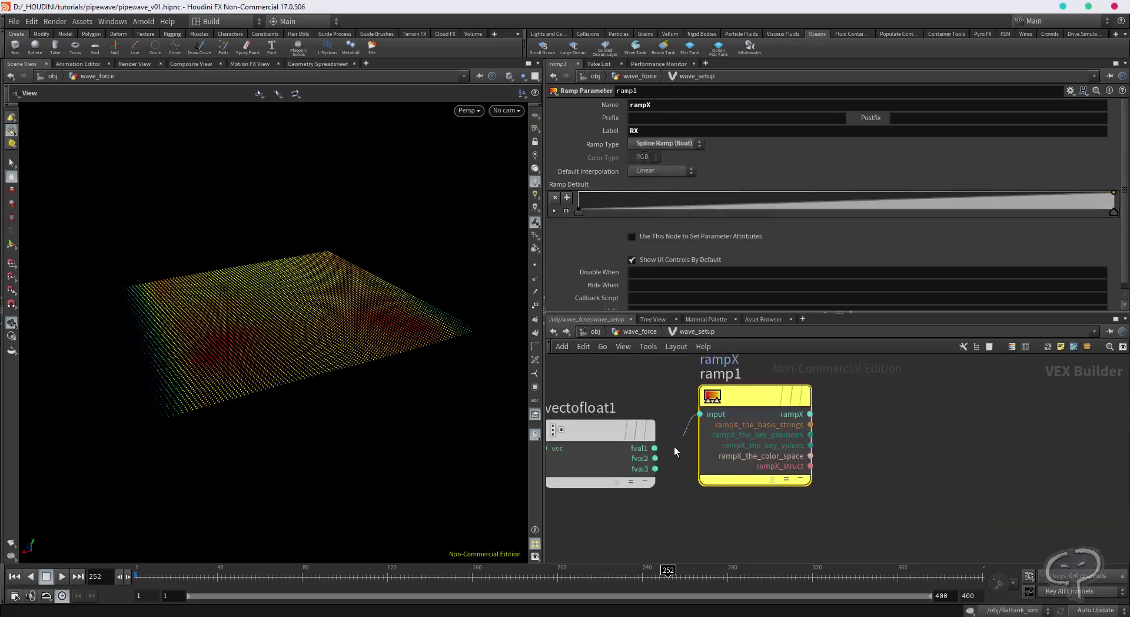
scroll(675, 451, down, 5)
drag(708, 415, 716, 412)
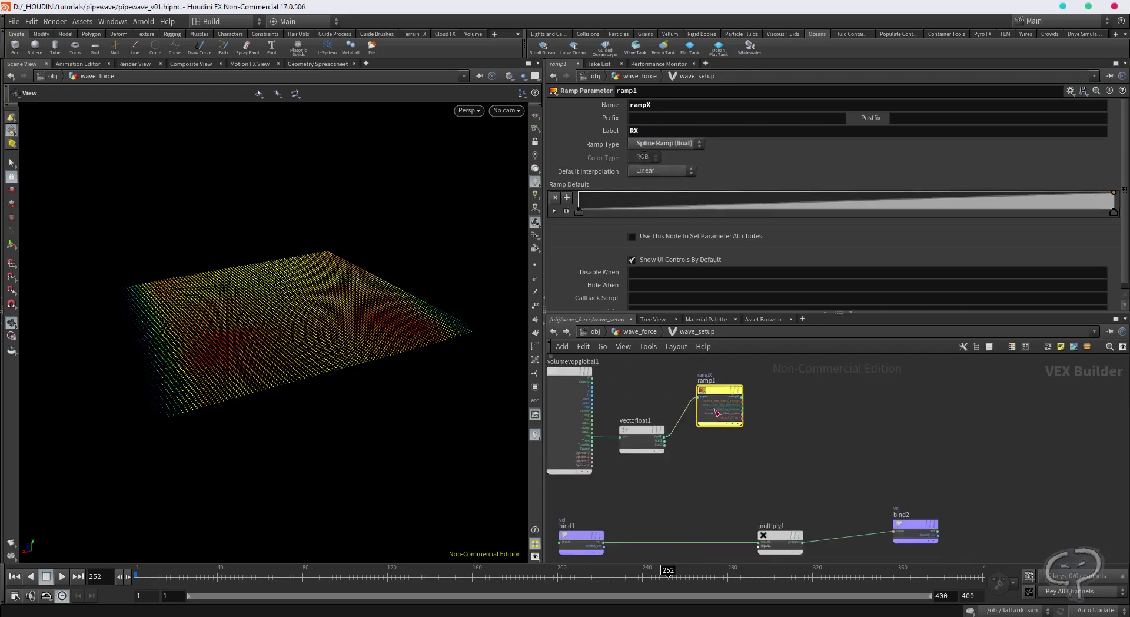
key(shift+s)
- Duplicate the ramp as rampZ, labelled RZ, fed from the Z component (fval3)
key(ctrl+c)
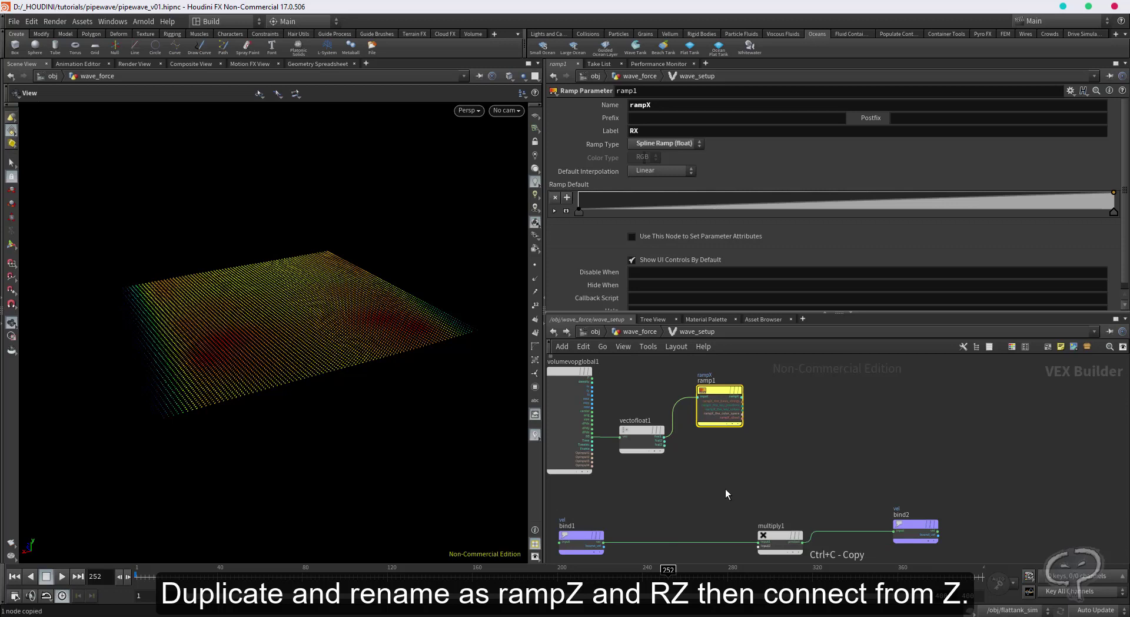
key(ctrl+v)
drag(693, 483, 664, 437)
scroll(663, 439, up, 4)
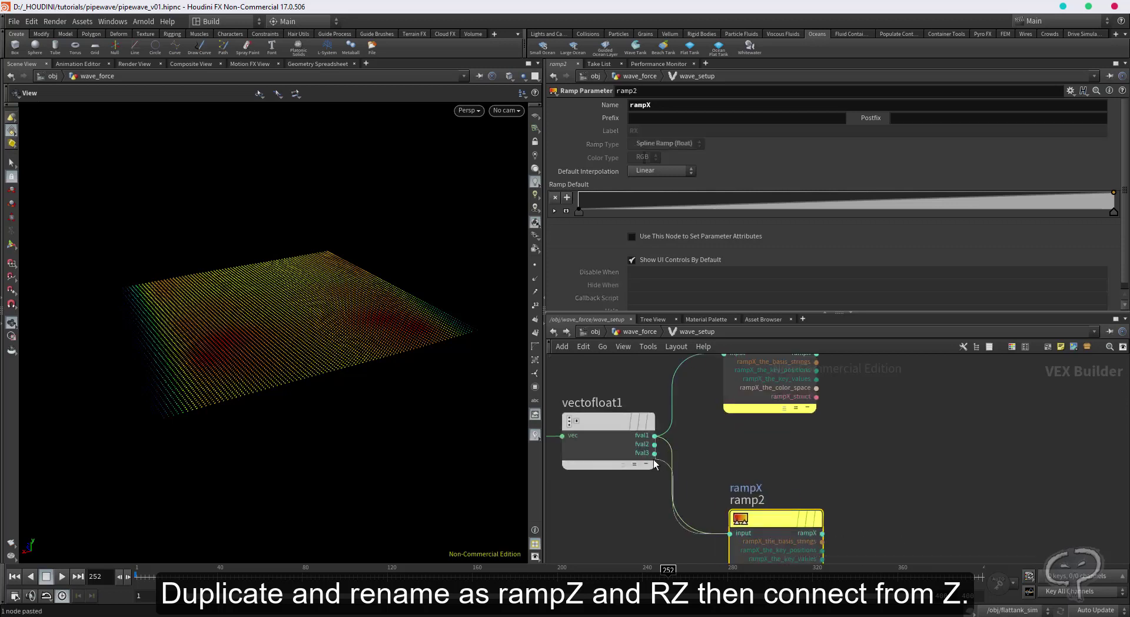
click(655, 453)
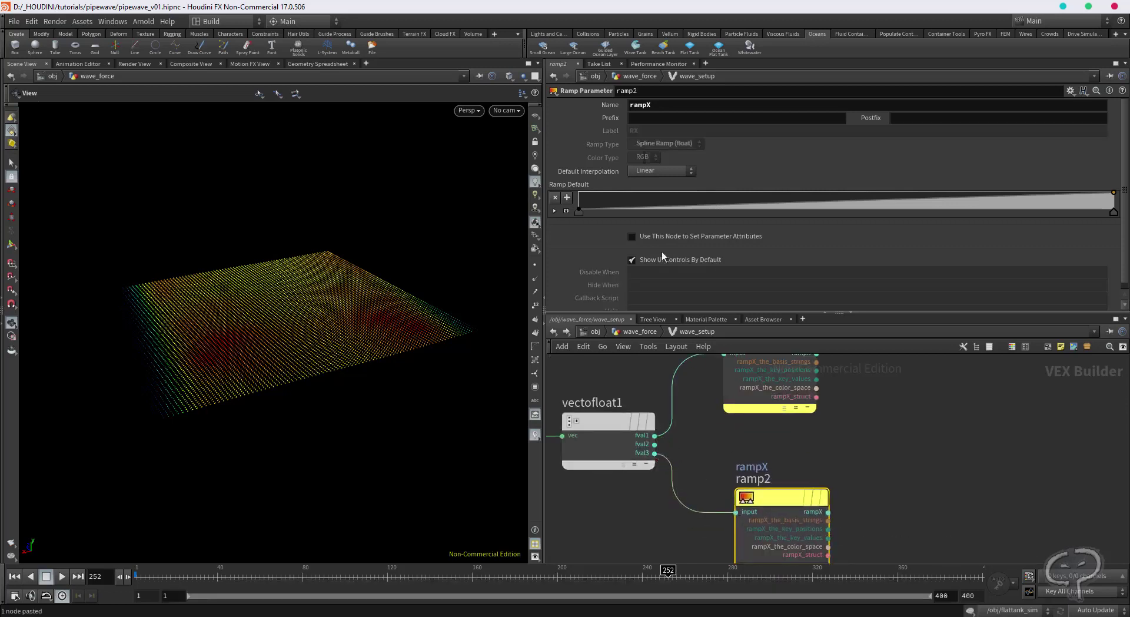
click(659, 105)
text(Z)
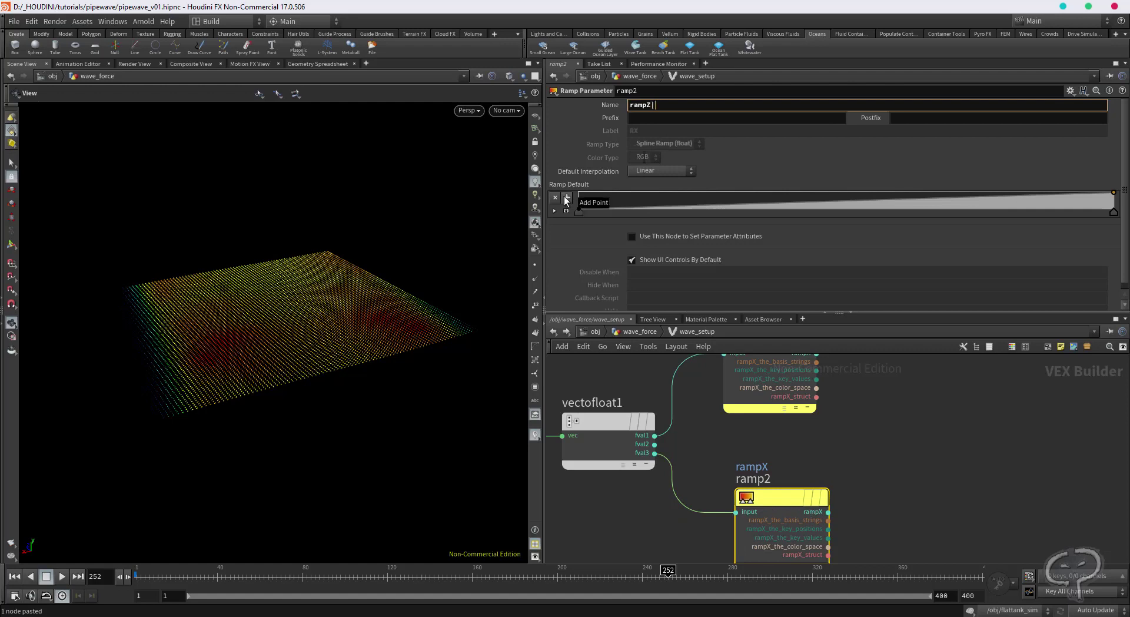
key(Tab)
text(RZ)
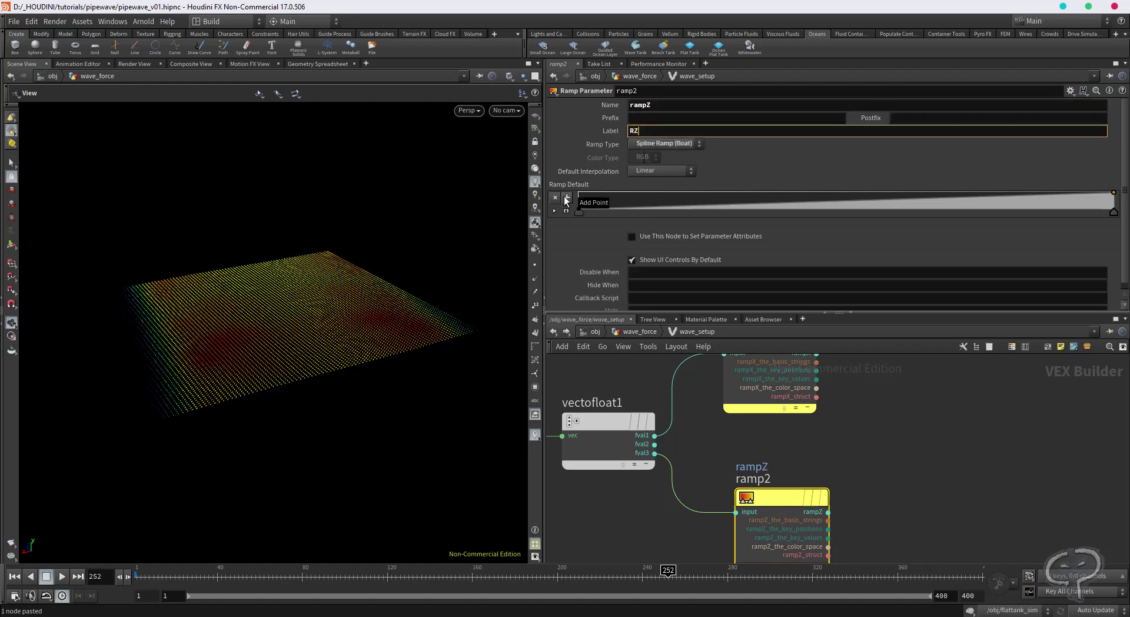
key(Return)
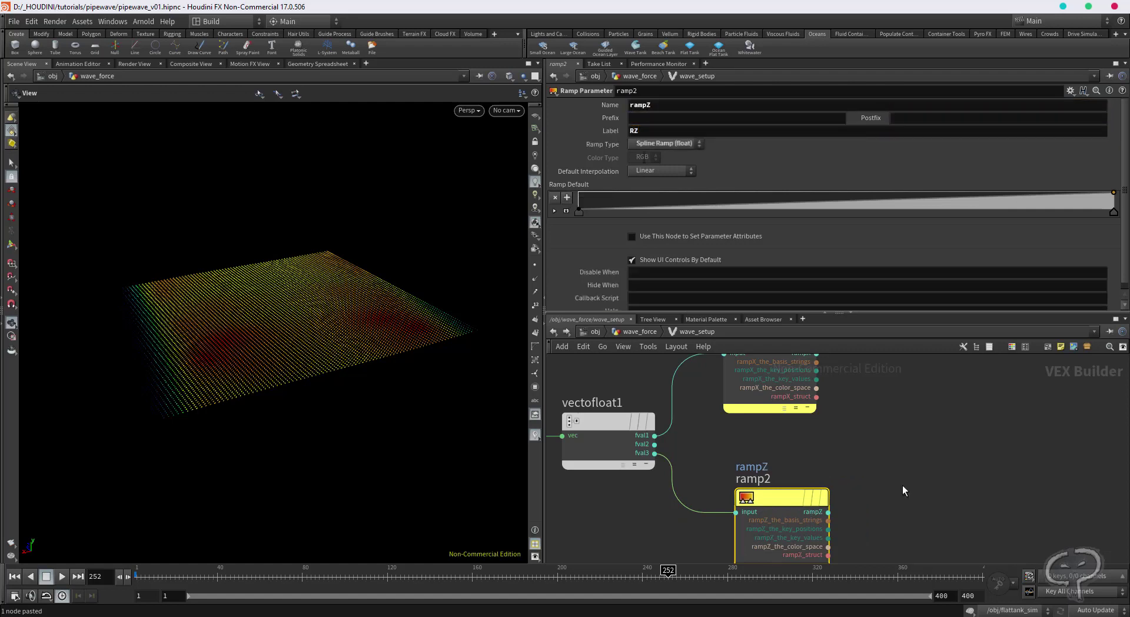
scroll(902, 484, down, 3)
scroll(899, 452, down, 1)
- Wire rampX and rampZ into multiply1's second and third inputs
click(866, 403)
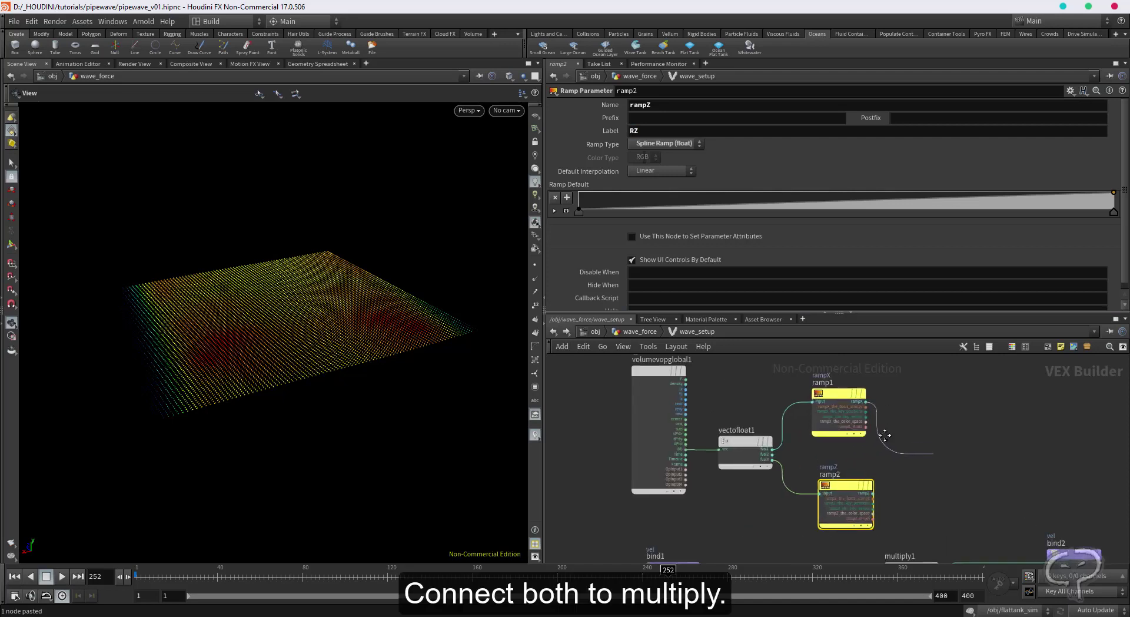
click(812, 521)
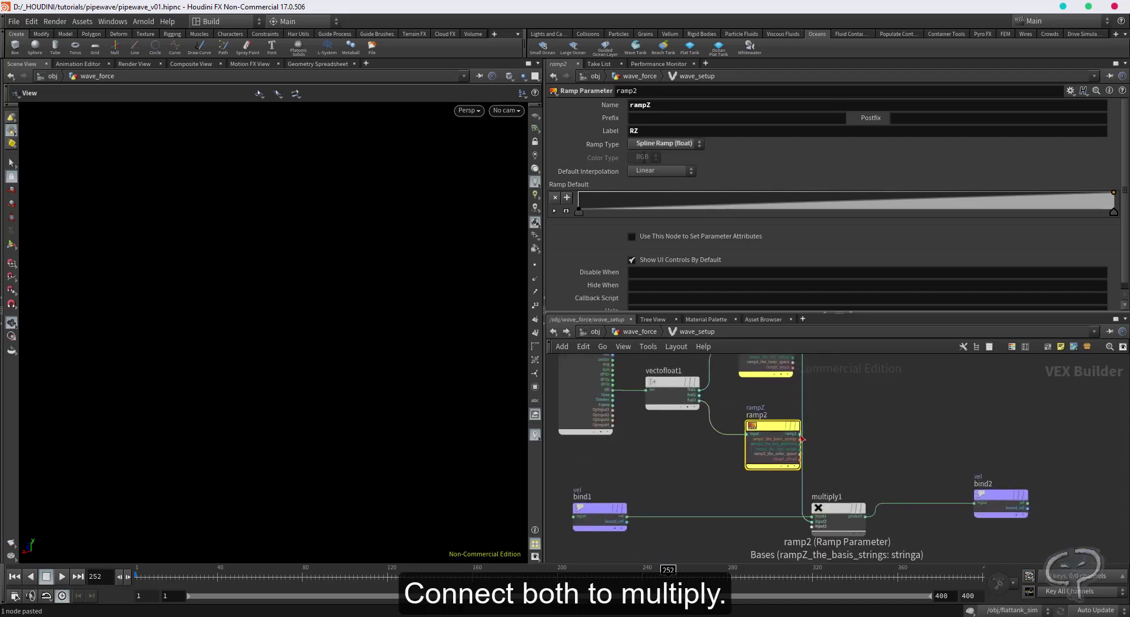
click(813, 525)
drag(833, 509, 882, 477)
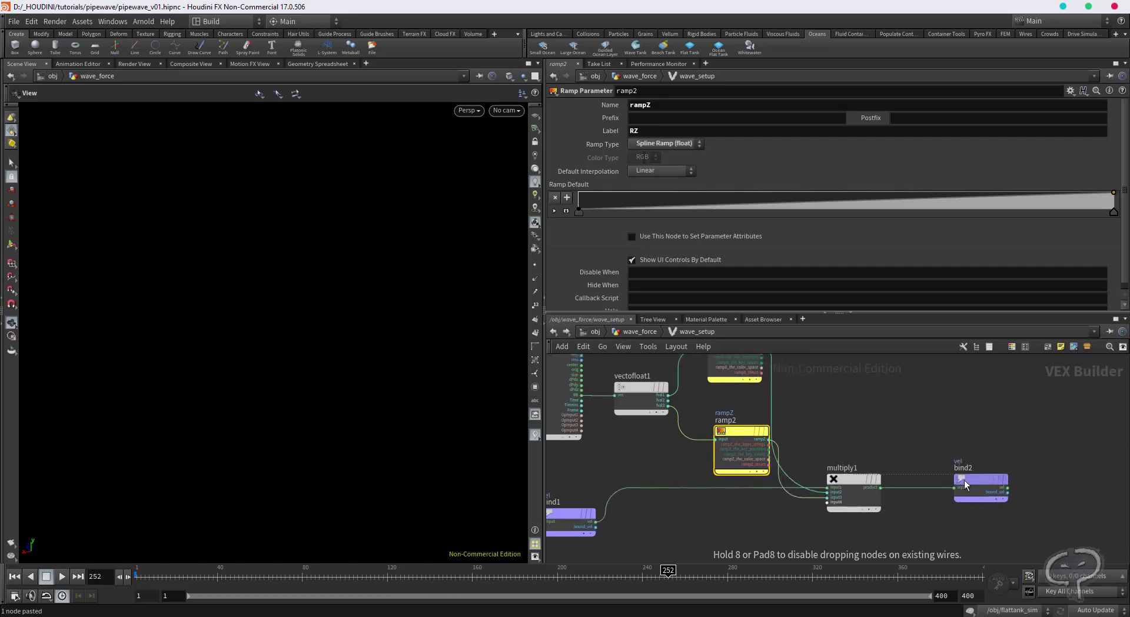
- Shape the RX ramp to hold 1 until about 0.53, then fall to 0
key(h)
click(630, 332)
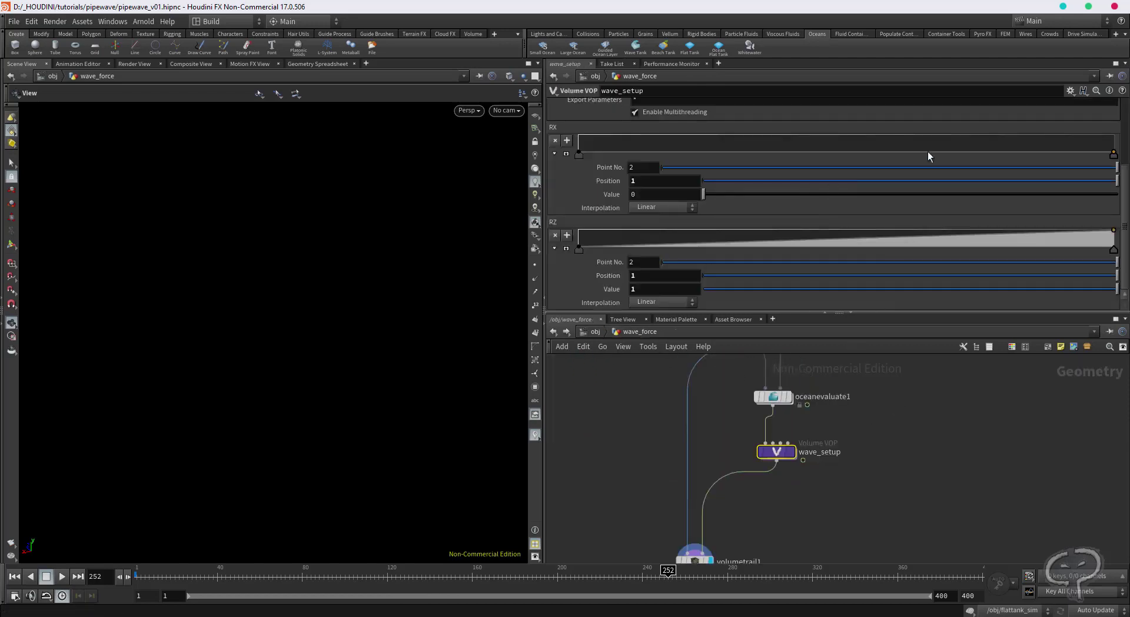
drag(1112, 166, 1113, 147)
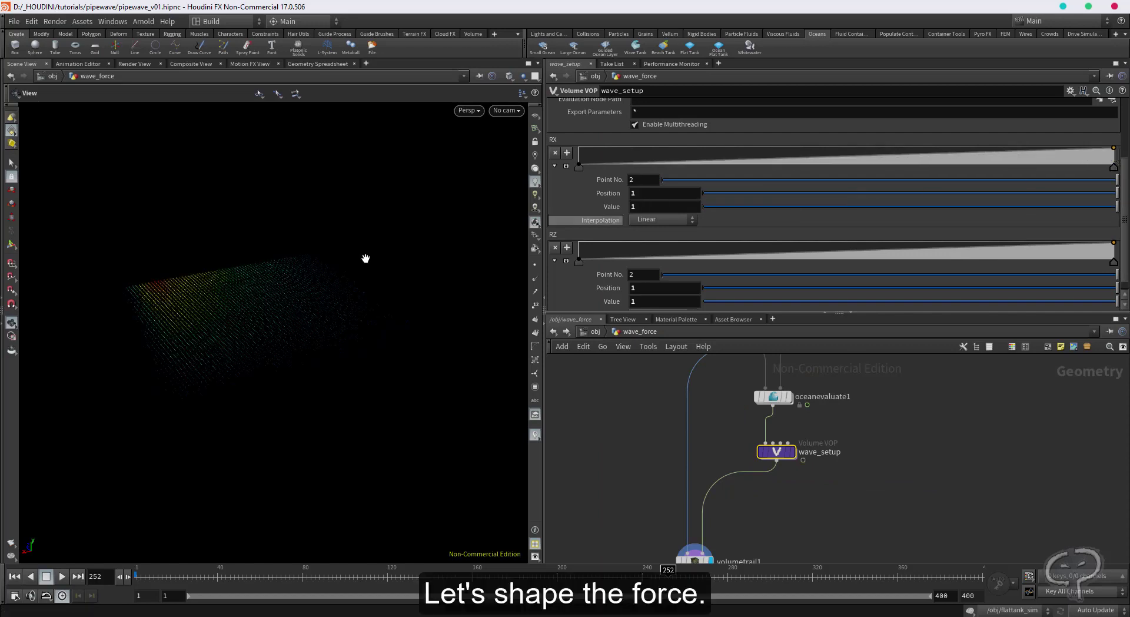
drag(580, 164, 576, 145)
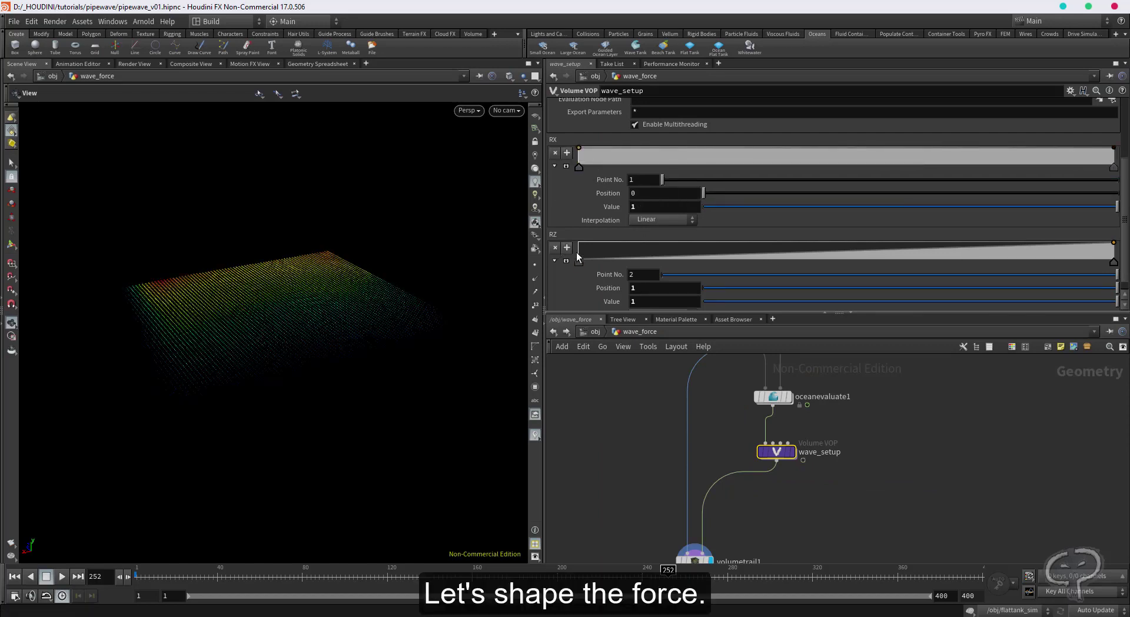
drag(577, 258, 579, 242)
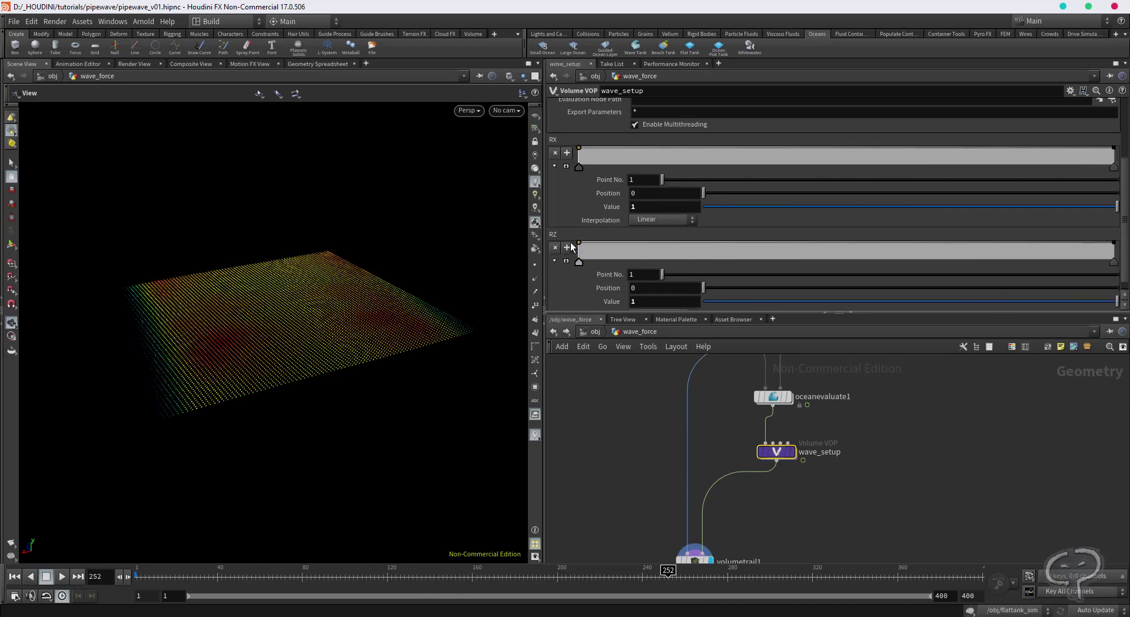
mouse_move(302, 319)
mouse_down()
mouse_move(330, 310)
mouse_move(344, 277)
mouse_up()
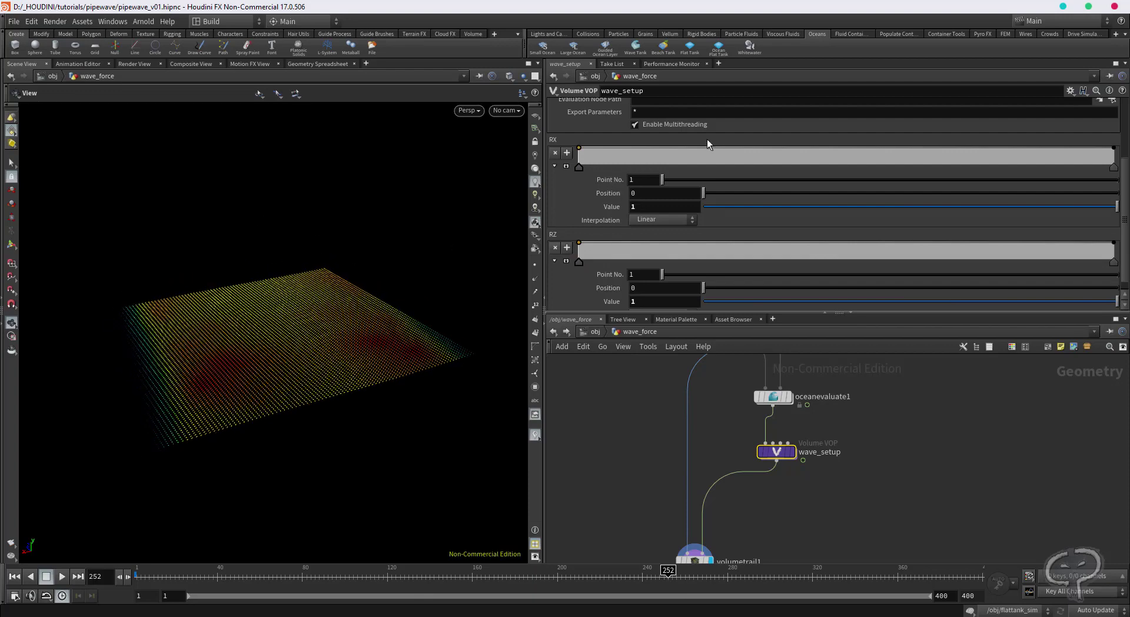
drag(658, 167, 1046, 161)
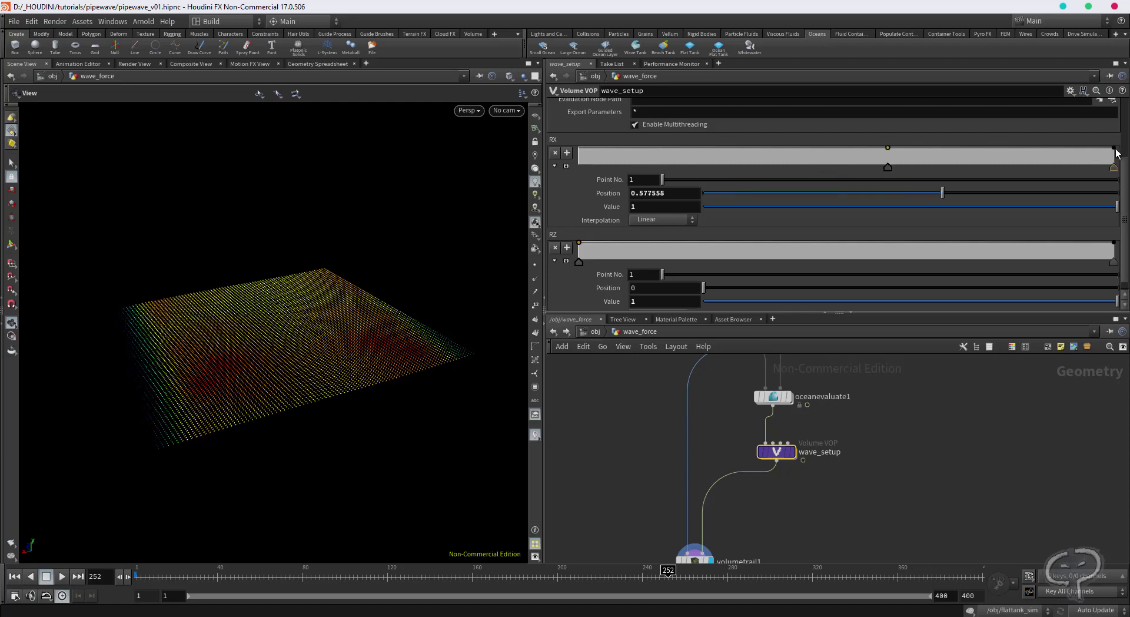
drag(1114, 152, 1114, 168)
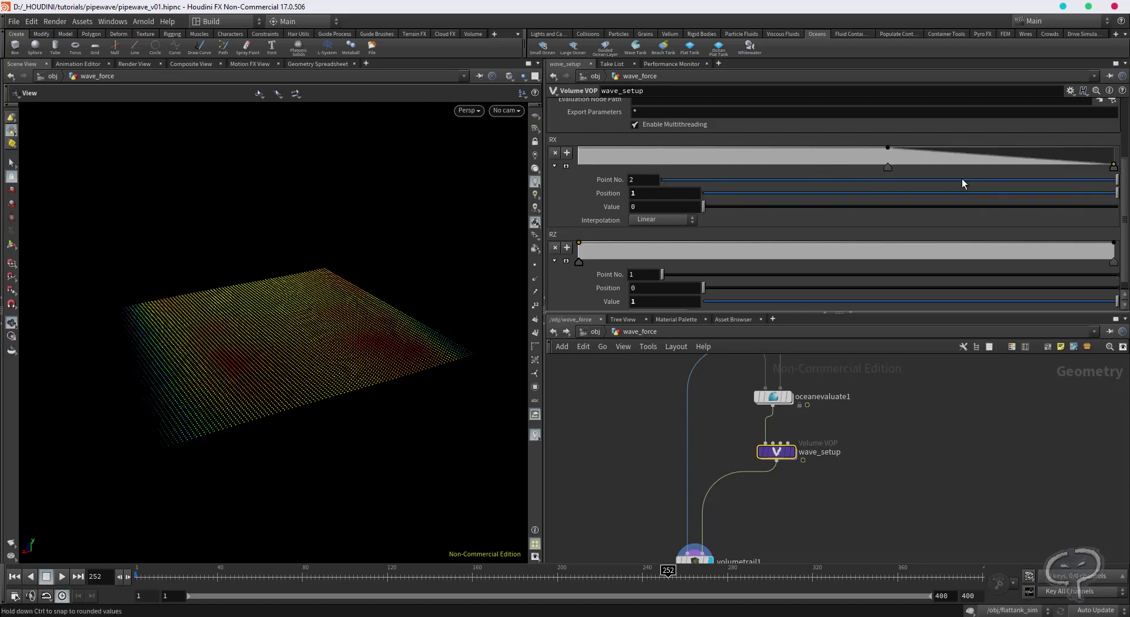
mouse_move(892, 169)
mouse_down()
mouse_move(903, 166)
mouse_move(846, 169)
mouse_up()
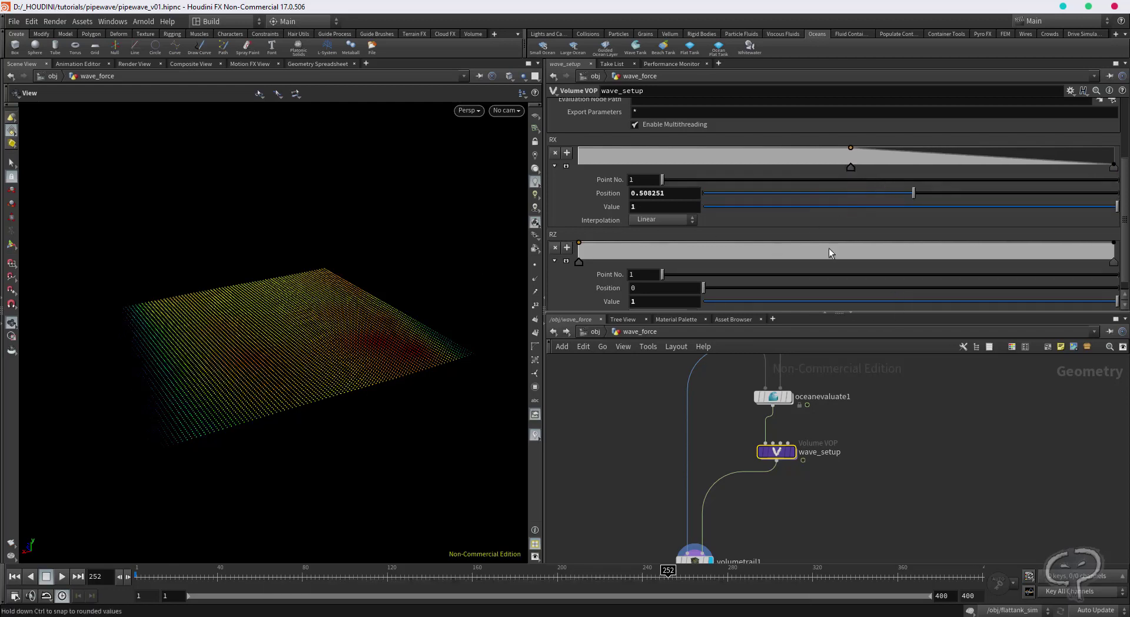
- Shape the RZ ramp to start at 0 and rise through a new key near 0.35
scroll(818, 258, down, 1)
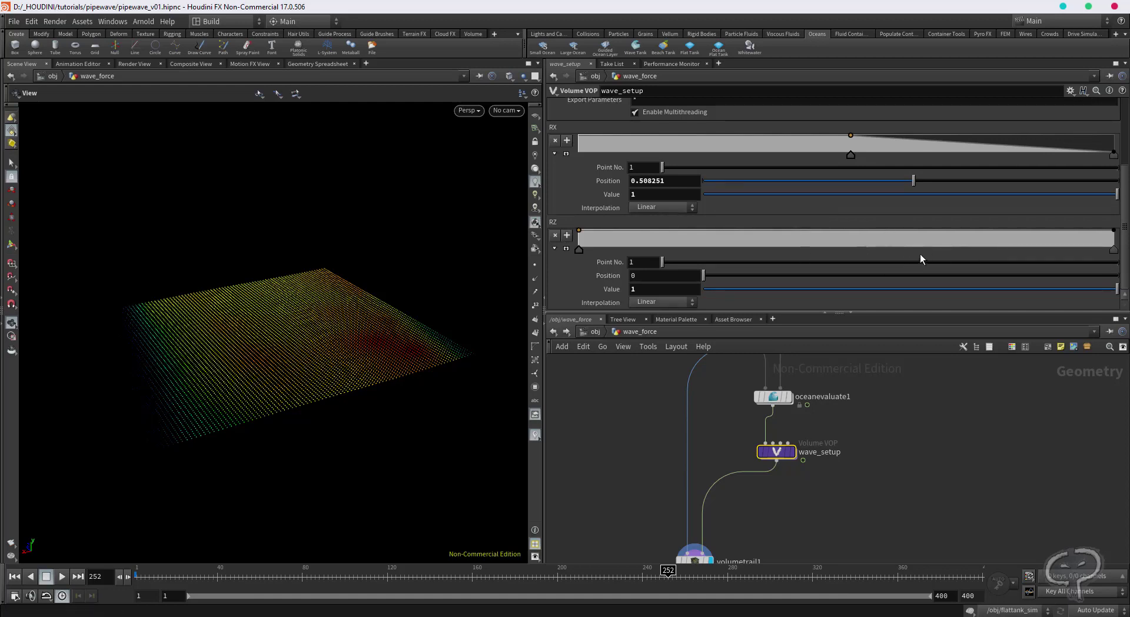
click(1064, 232)
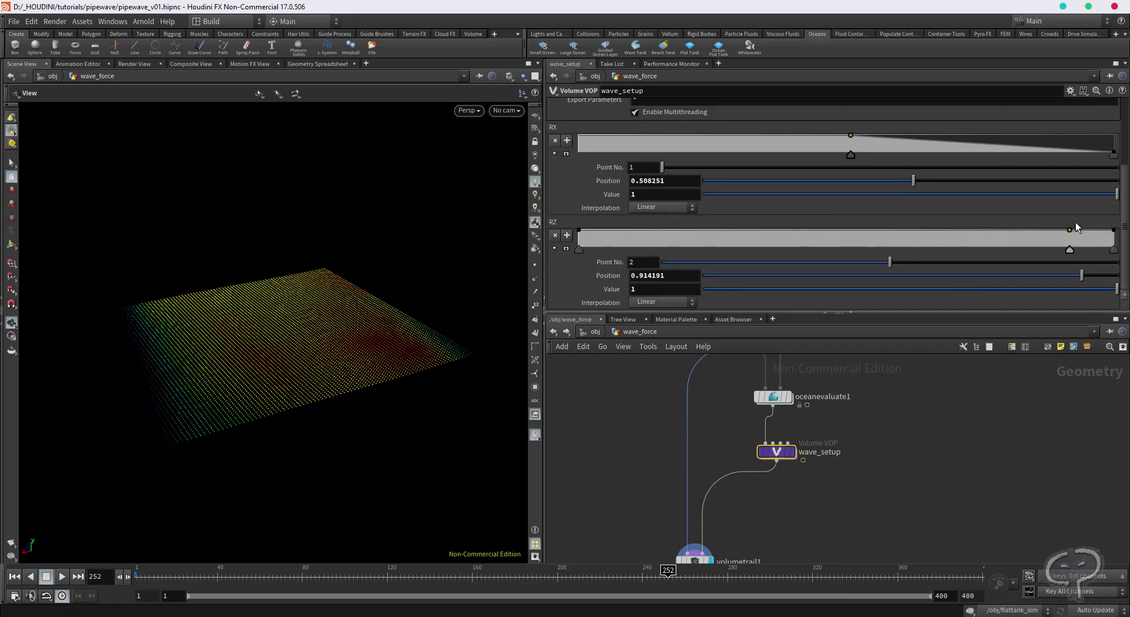
drag(1066, 232, 1036, 231)
drag(580, 230, 579, 249)
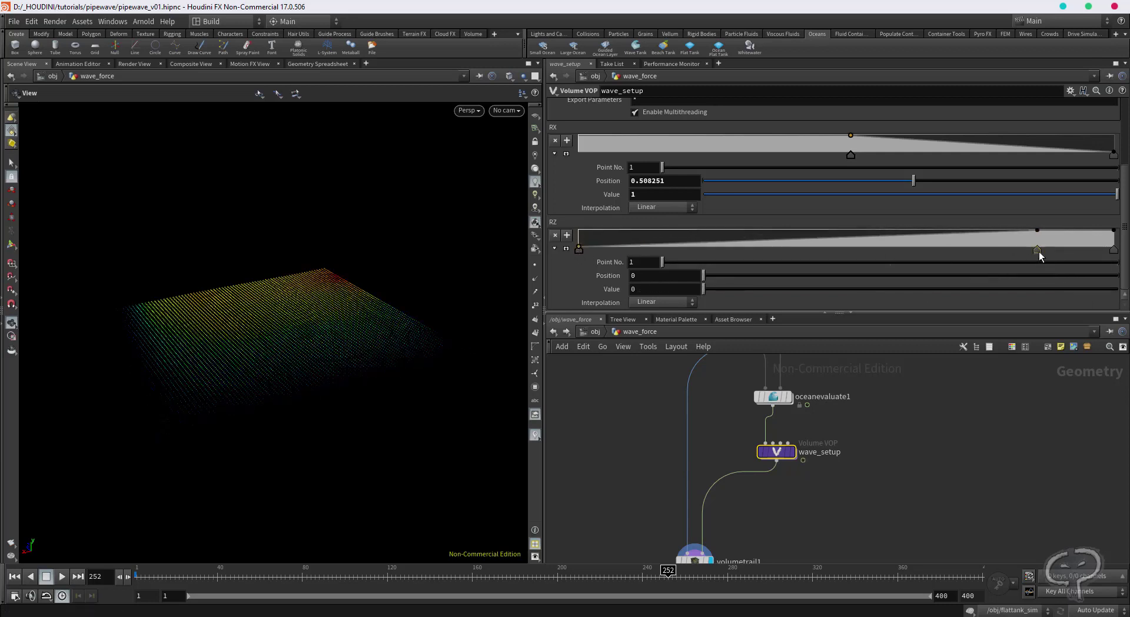
mouse_move(1038, 251)
mouse_down()
mouse_move(778, 249)
mouse_move(931, 243)
mouse_up()
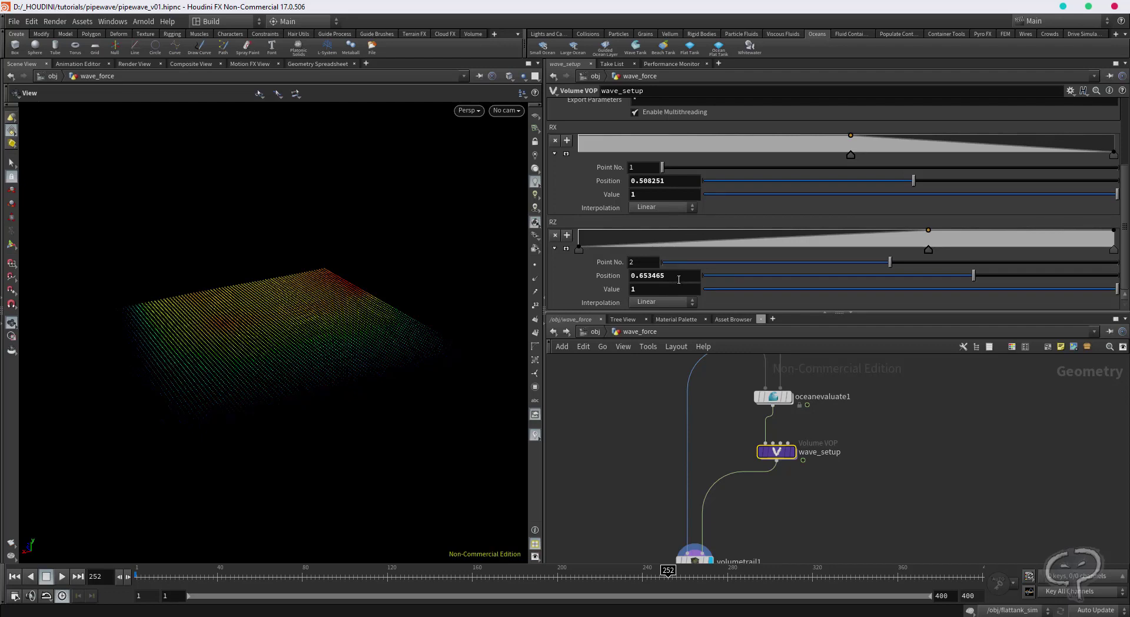
- Drive the second RZ key's position with fit($FF,40,180,0.8,0.1) and pull the end key to 0.893
click(643, 271)
text(fit($)
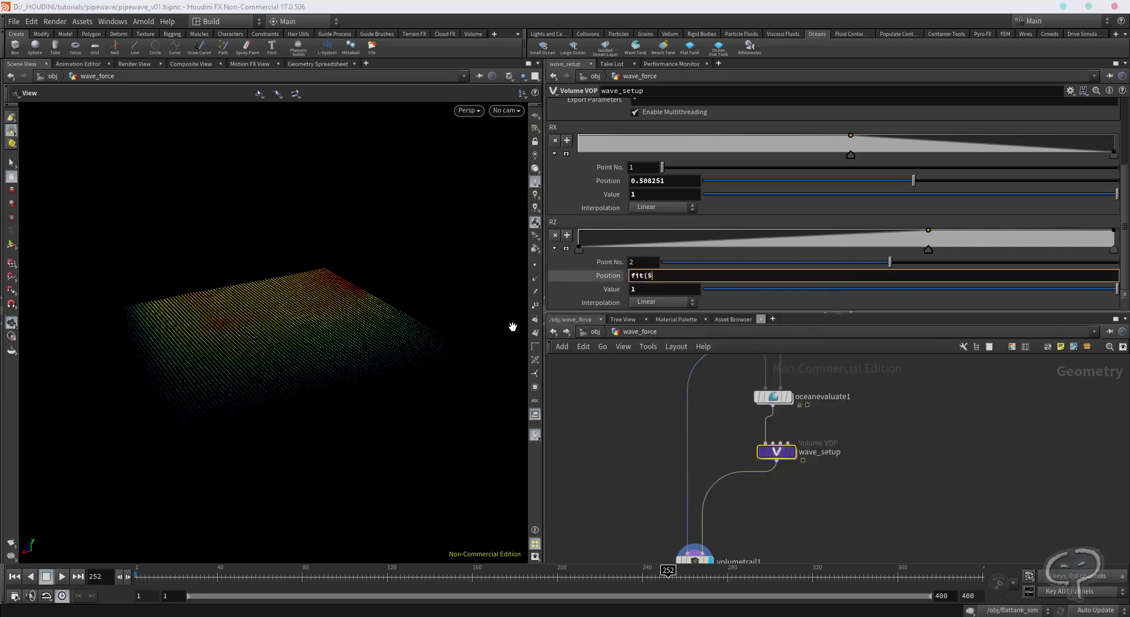
text(FF,40,180,0.8,0.1)
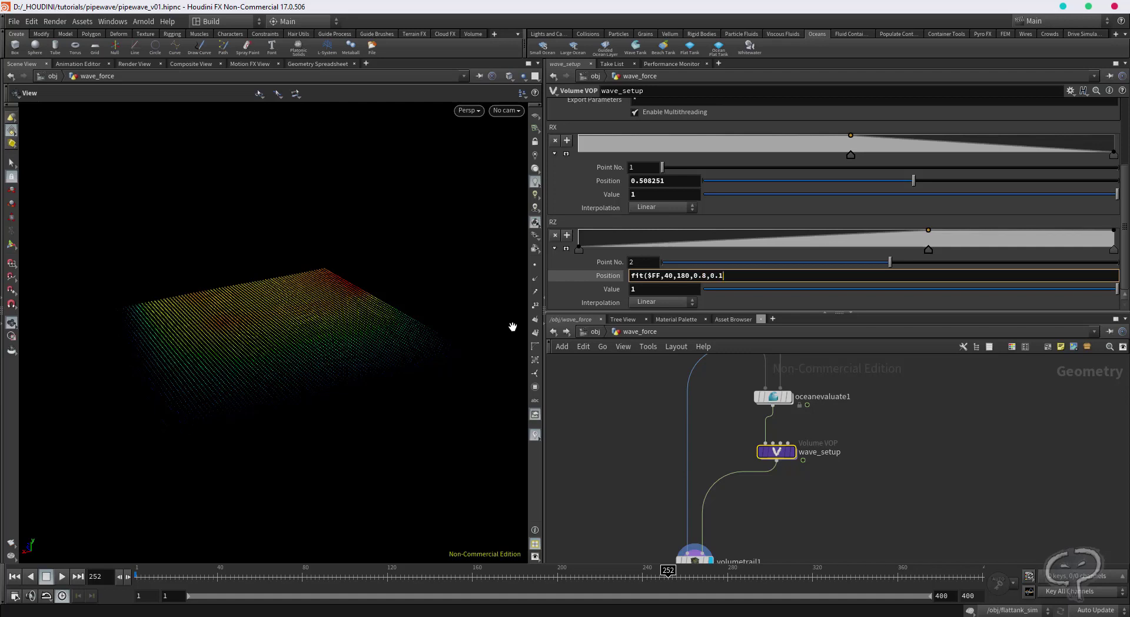
key(Return)
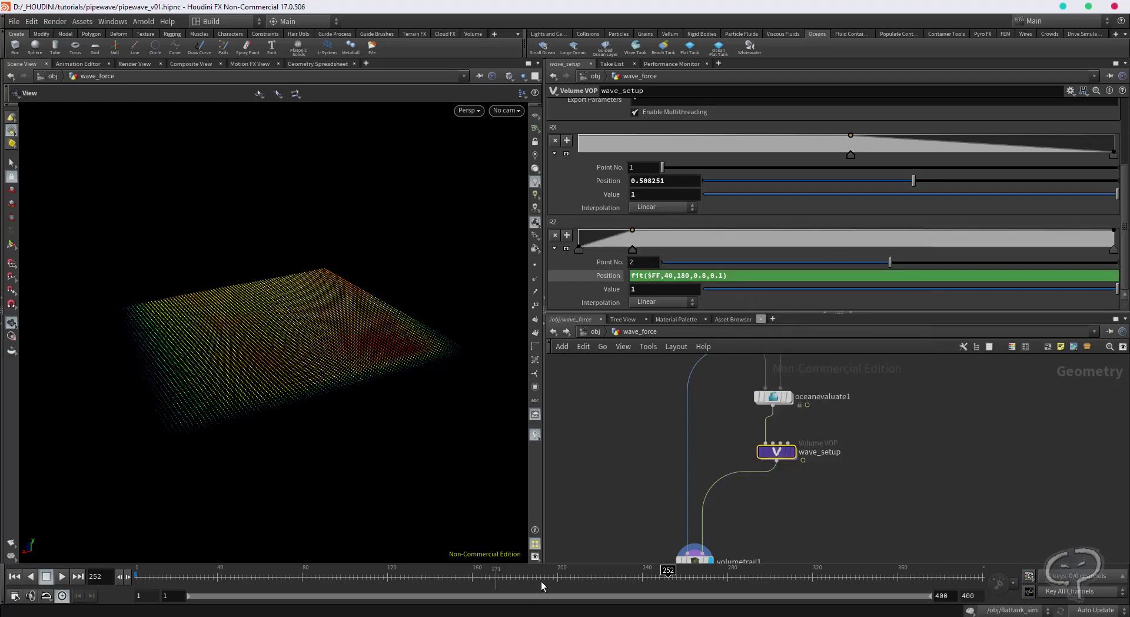
drag(559, 573, 186, 574)
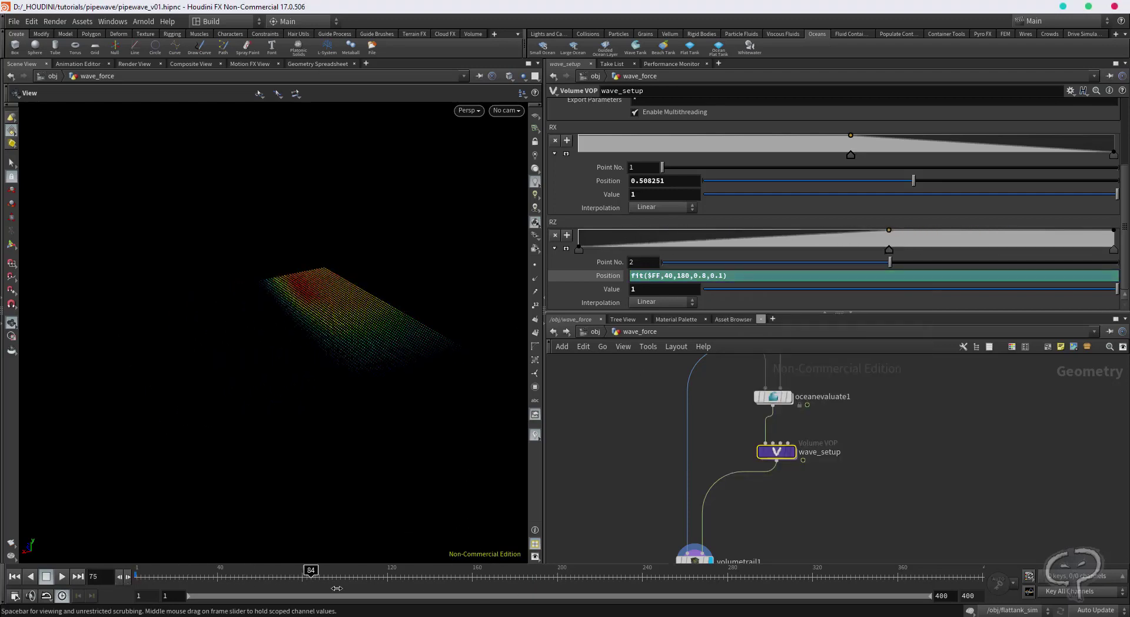
key(ctrl+Up)
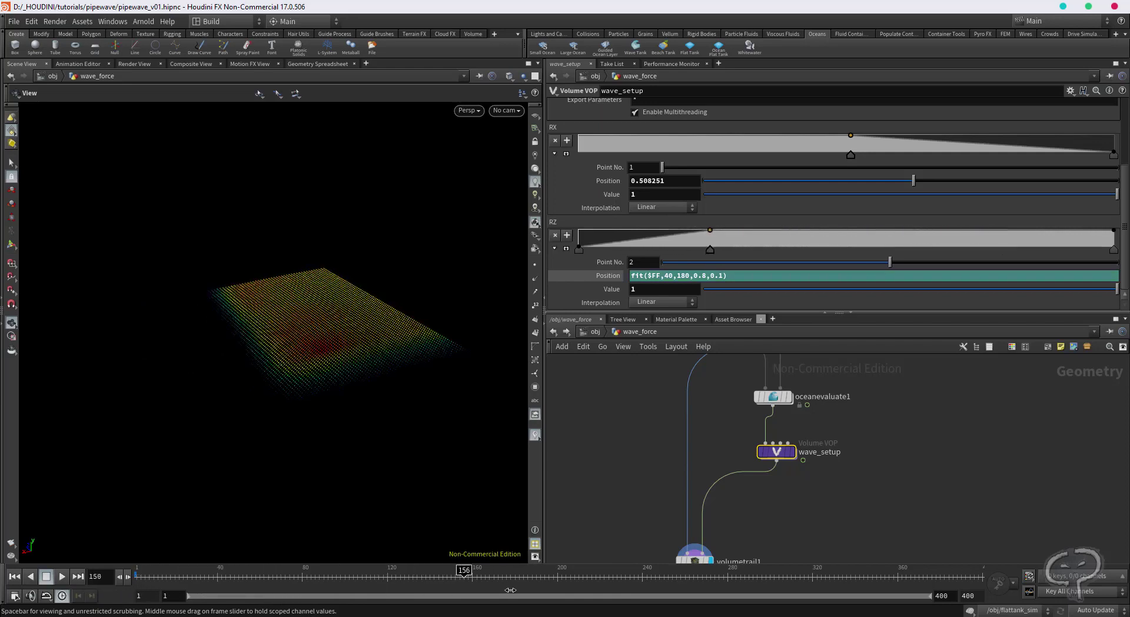
drag(505, 574, 230, 574)
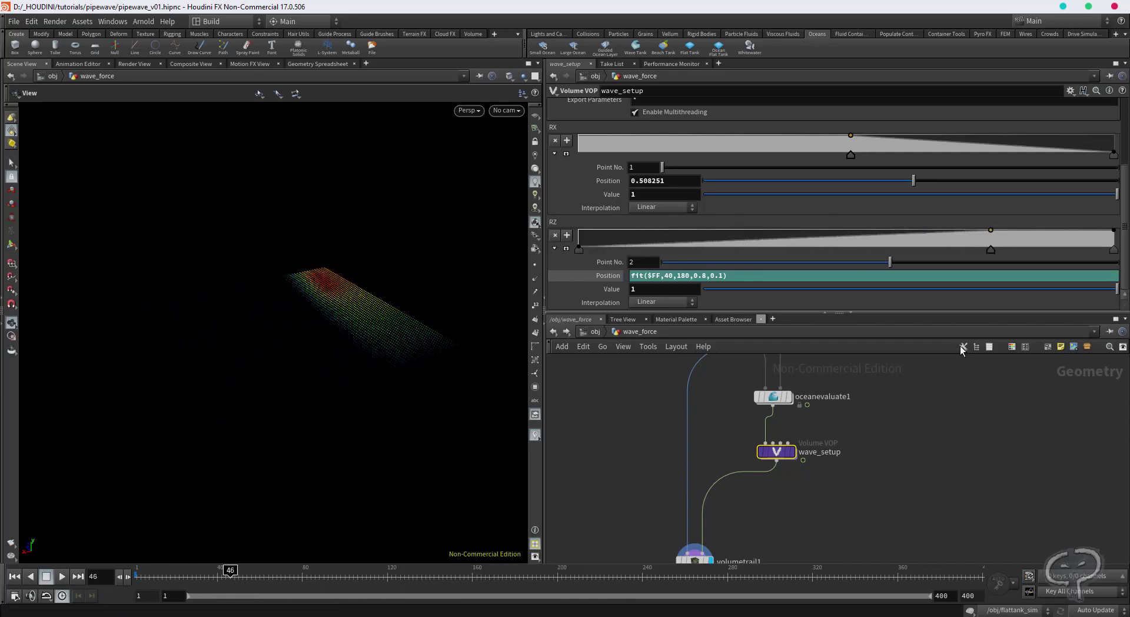
mouse_move(1113, 249)
mouse_down()
mouse_move(1054, 249)
mouse_move(1114, 235)
mouse_up()
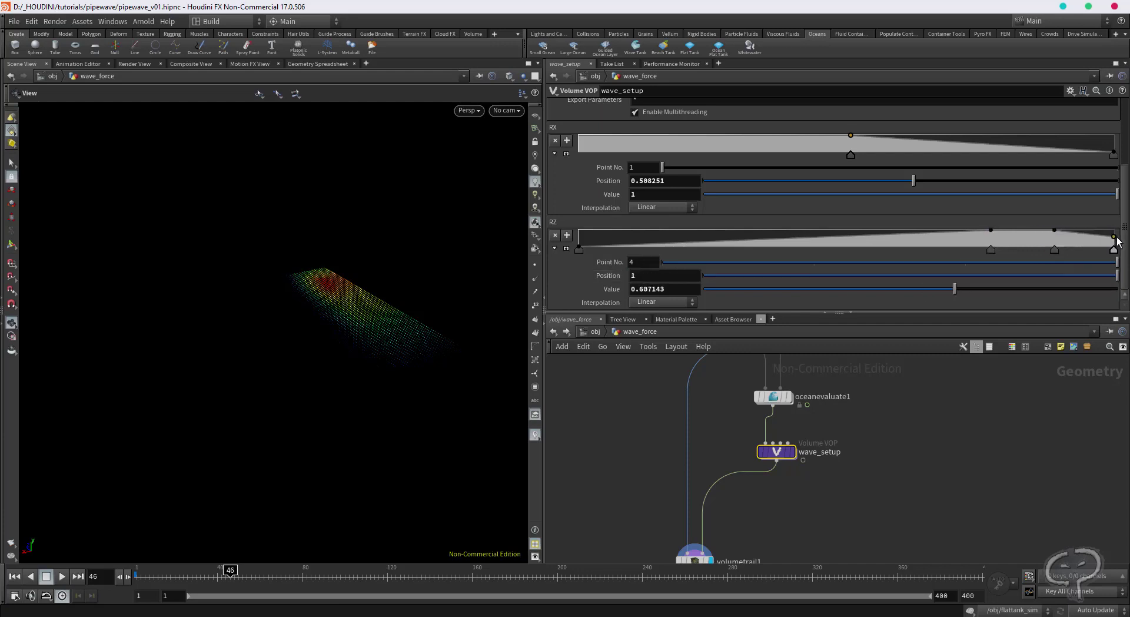
- Add a right-end RZ key and drive the first key's value with fit($FF,120,200,0,1)
click(325, 574)
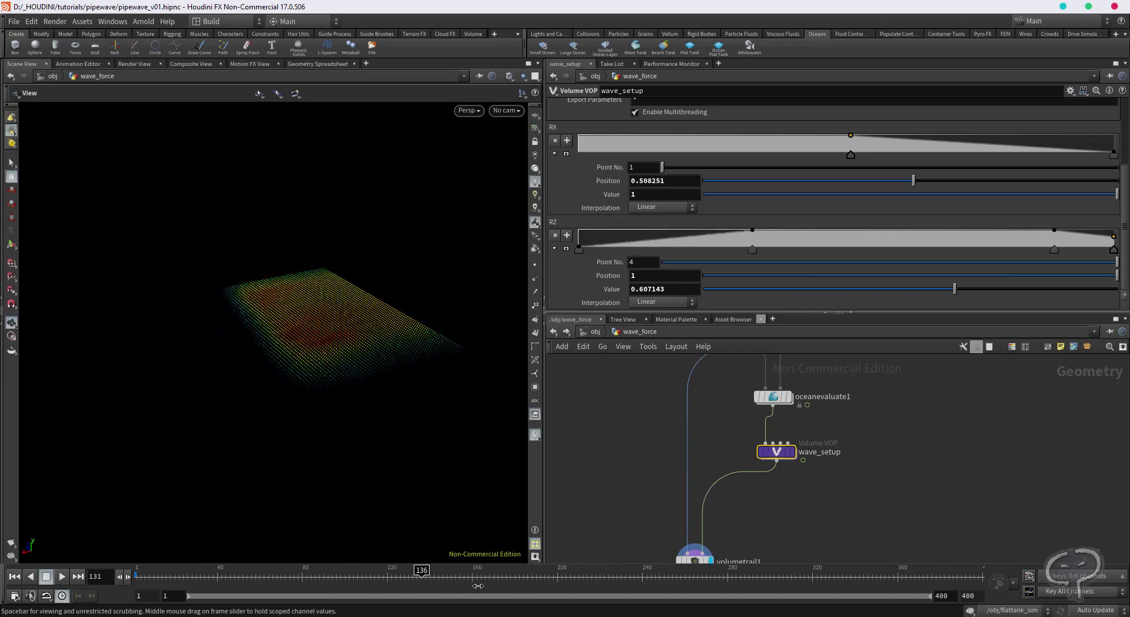
click(579, 249)
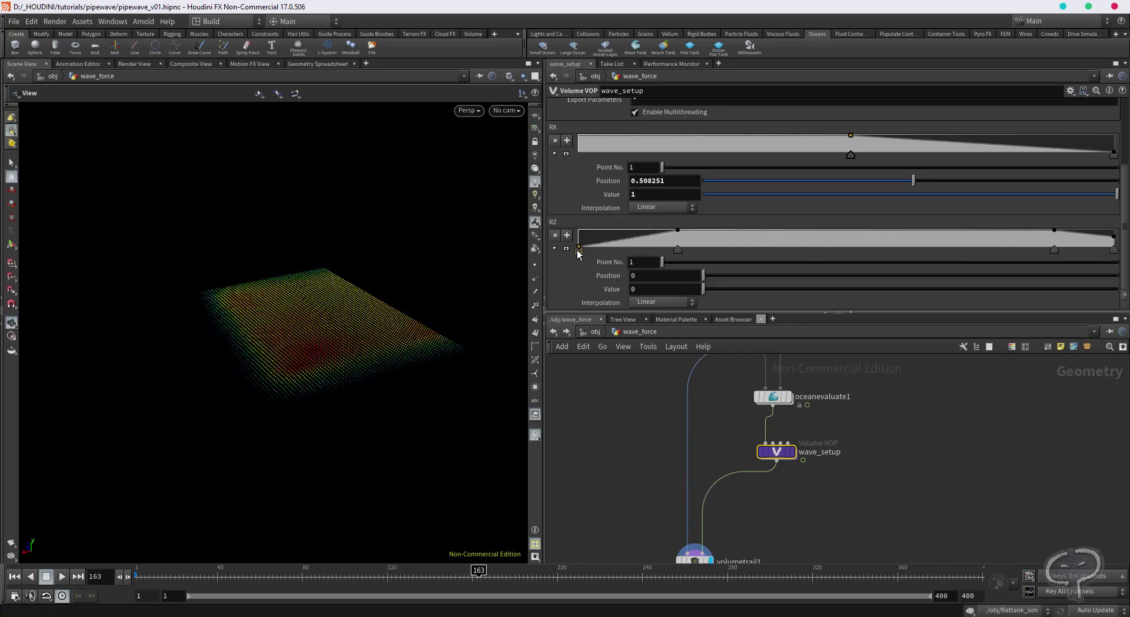
click(474, 576)
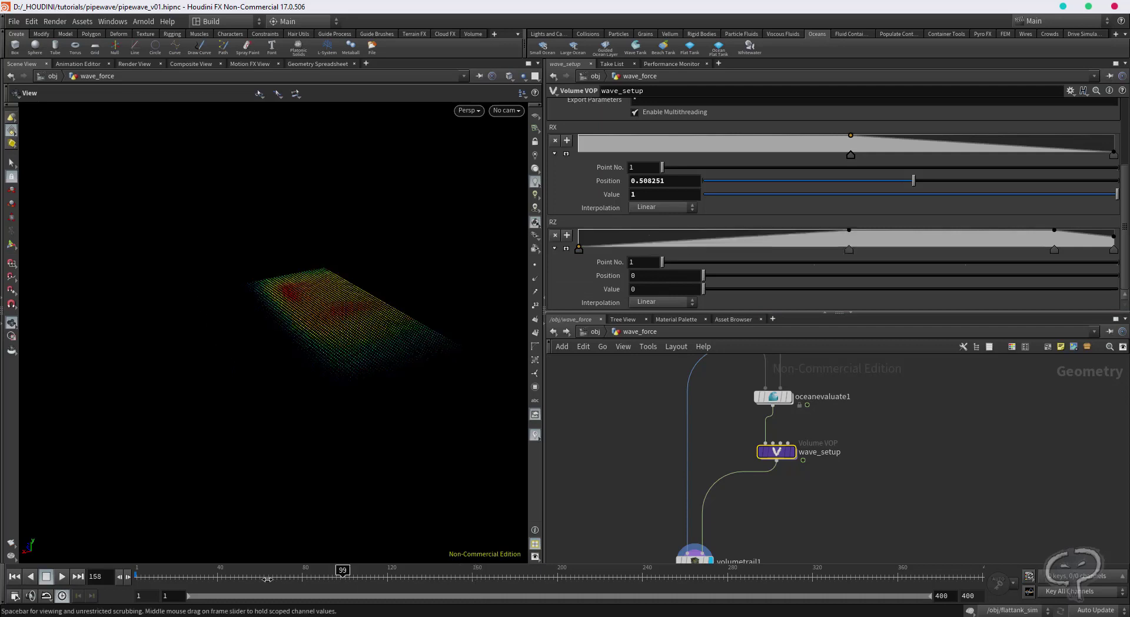
drag(474, 577, 334, 576)
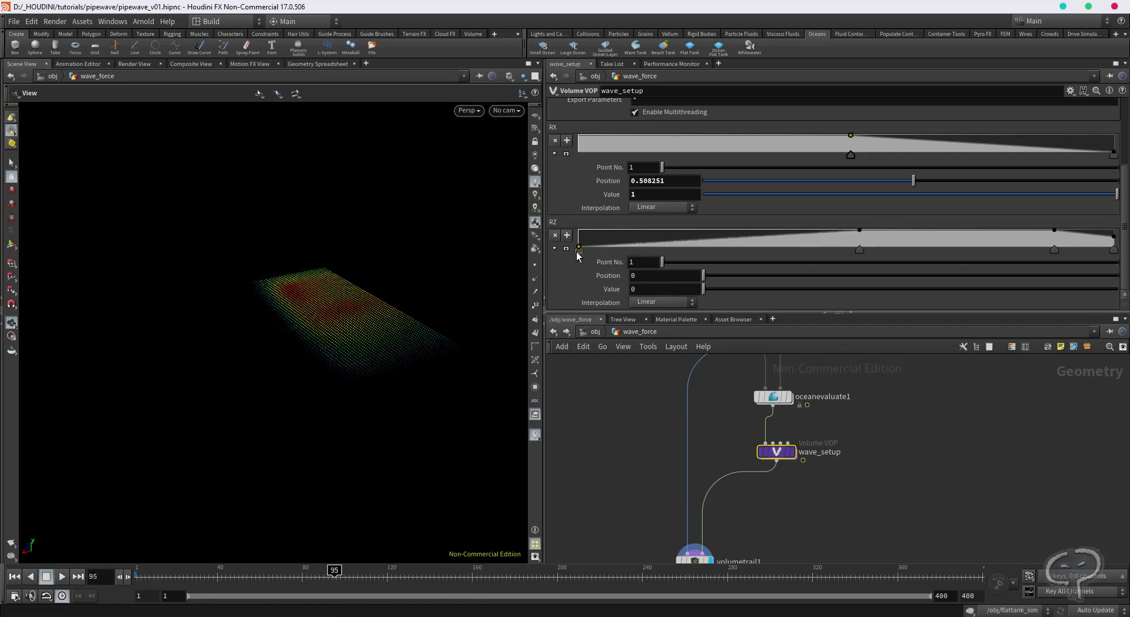
click(644, 288)
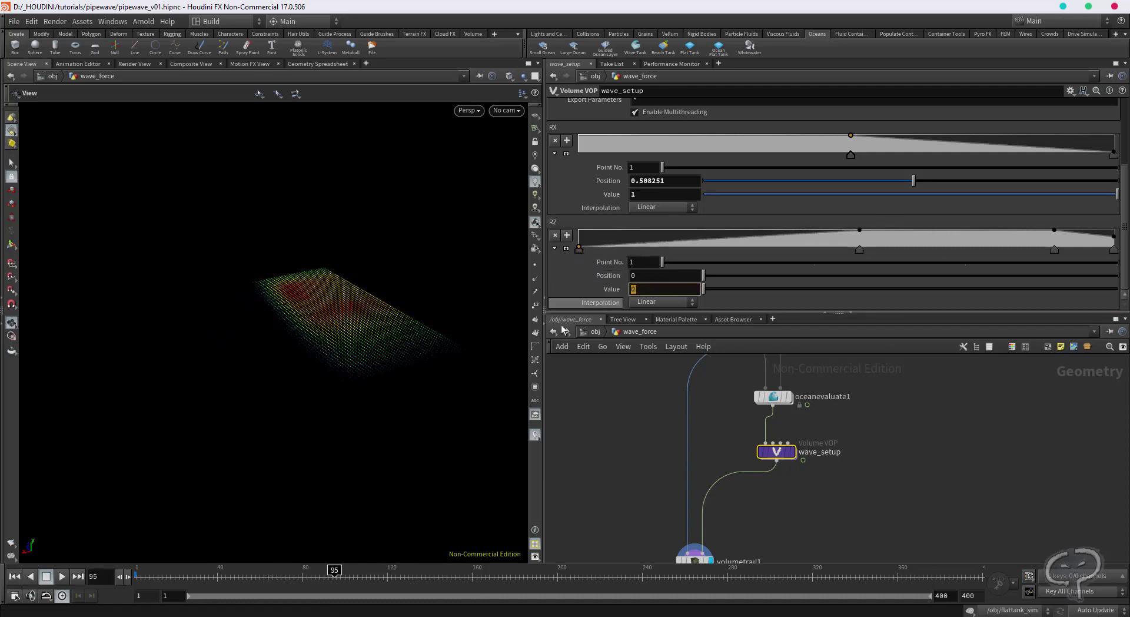
text(fit($FF,)
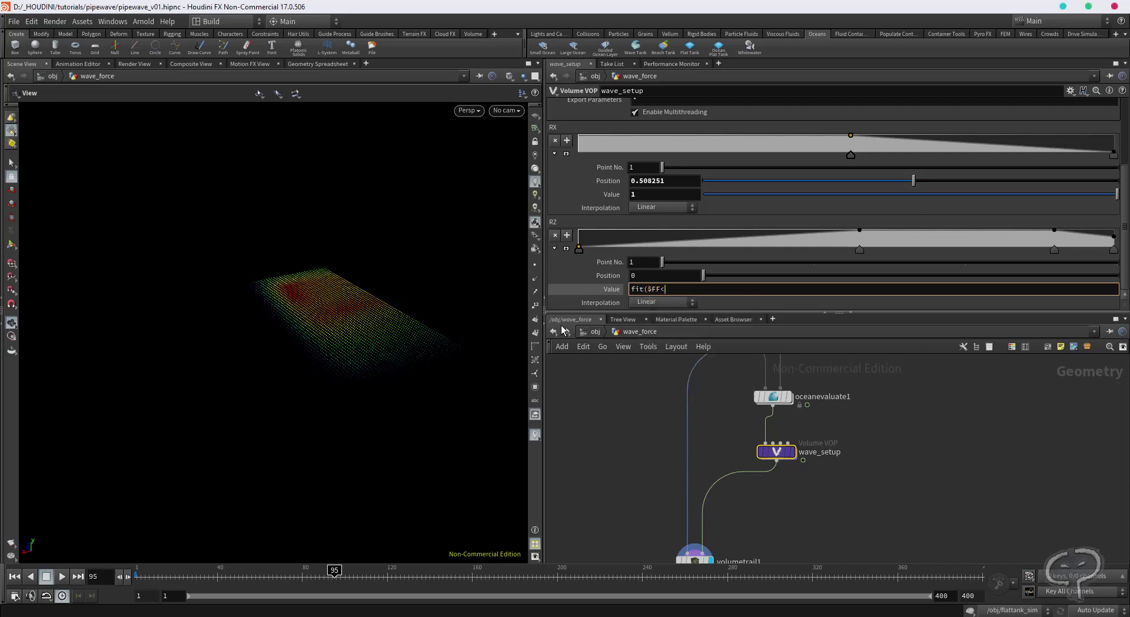
text(1)
text(20,200,)
text(0,1))
key(Return)
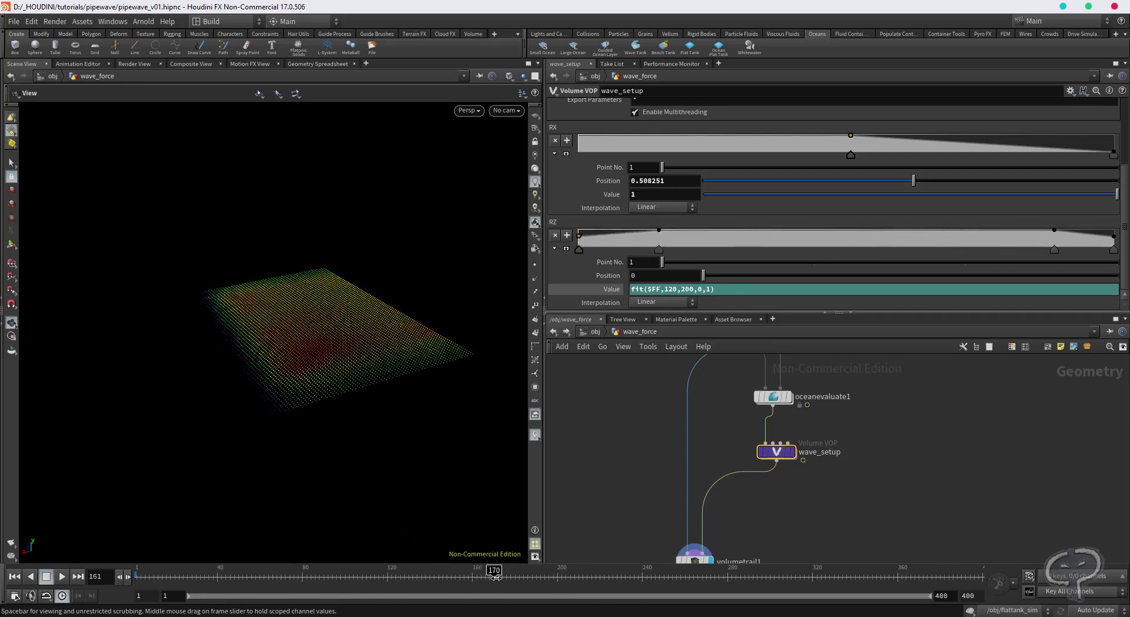
- Add a Convert VDB node below wave_setup with its Convert To target set to VDB
scroll(763, 482, down, 3)
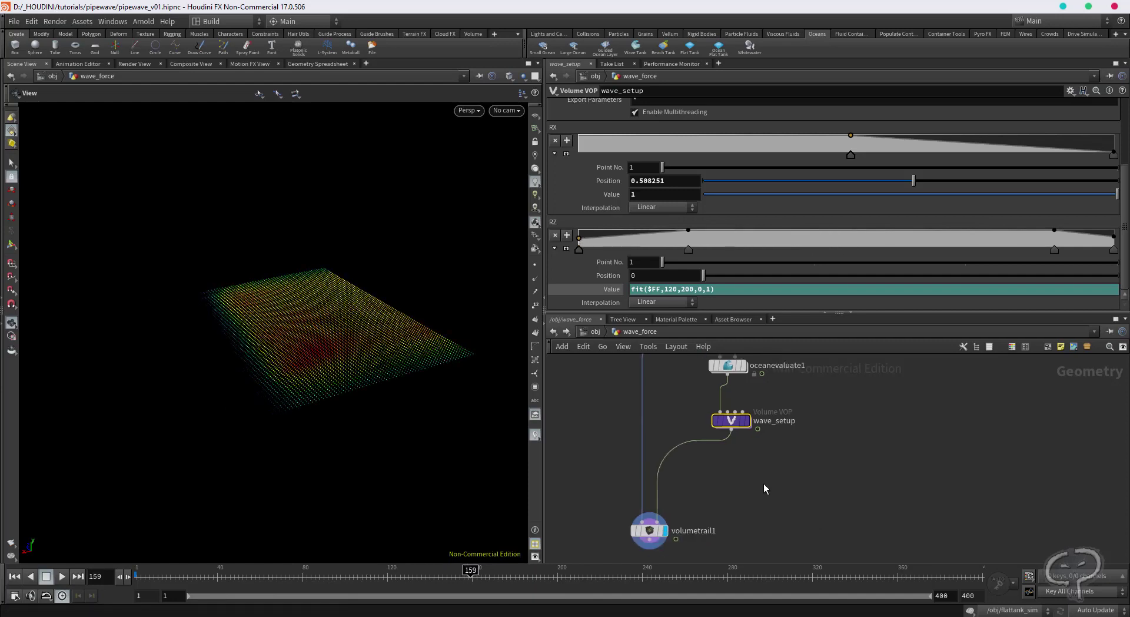
key(Tab)
text(co)
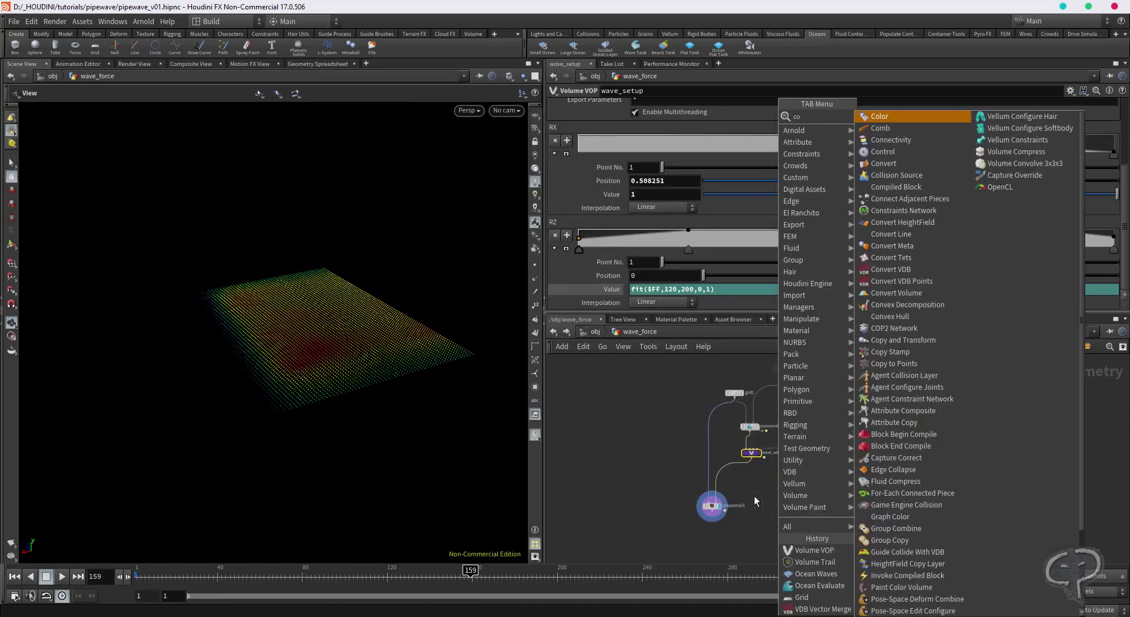
text(nve)
key(Down)
key(Down)
key(Down)
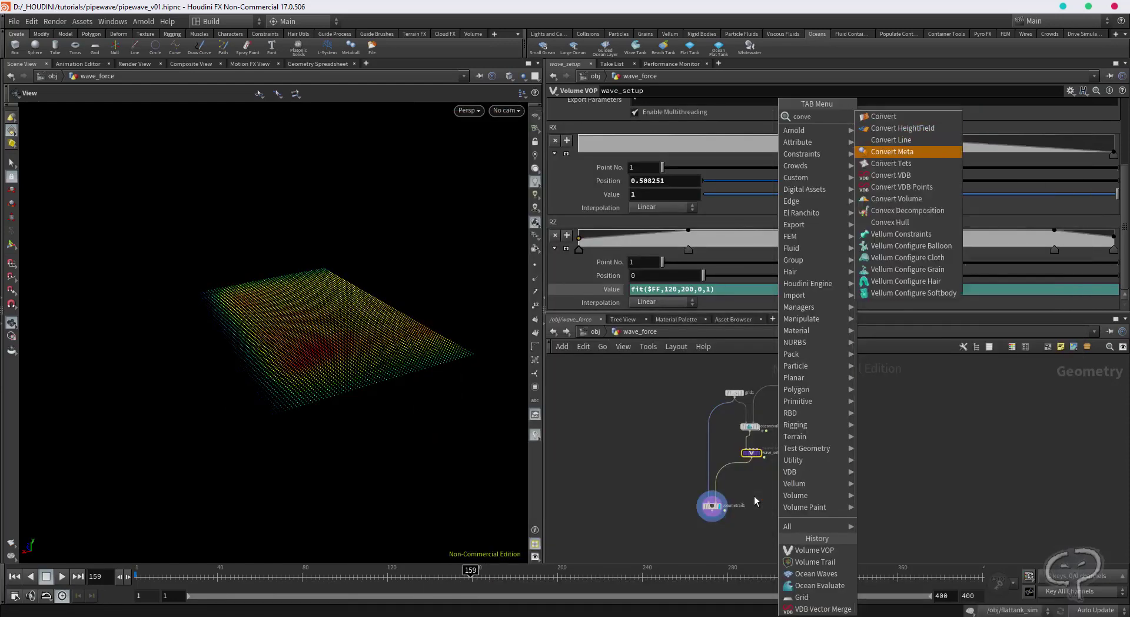
key(Down)
key(Down)
key(Return)
click(779, 481)
scroll(764, 470, up, 2)
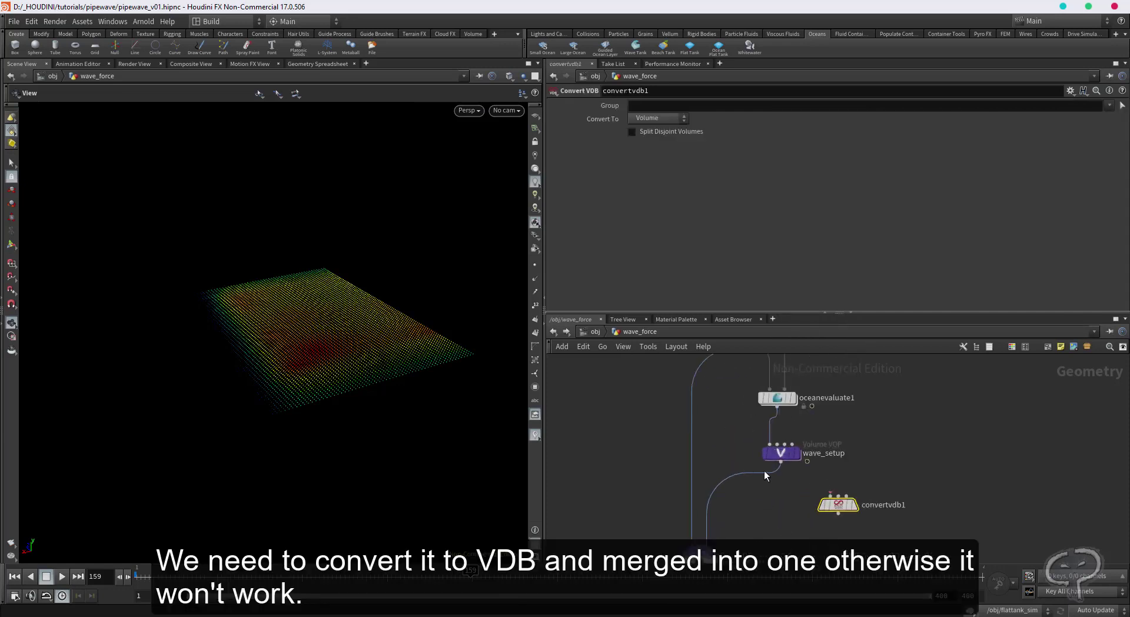
scroll(892, 482, up, 1)
middle_drag(893, 482, 873, 459)
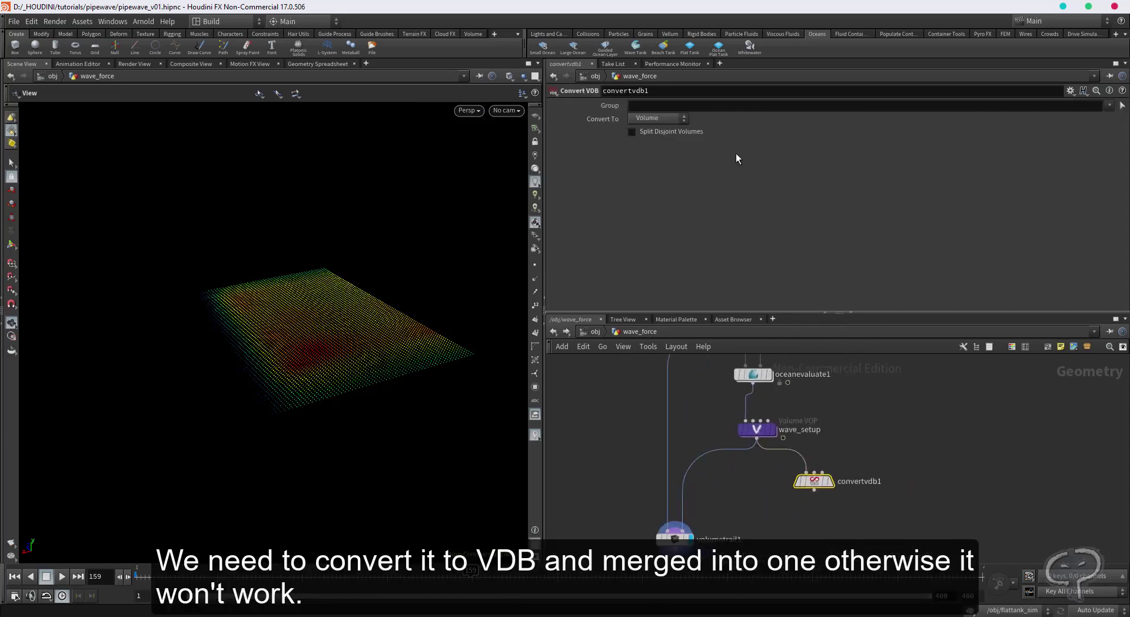
click(675, 120)
click(659, 142)
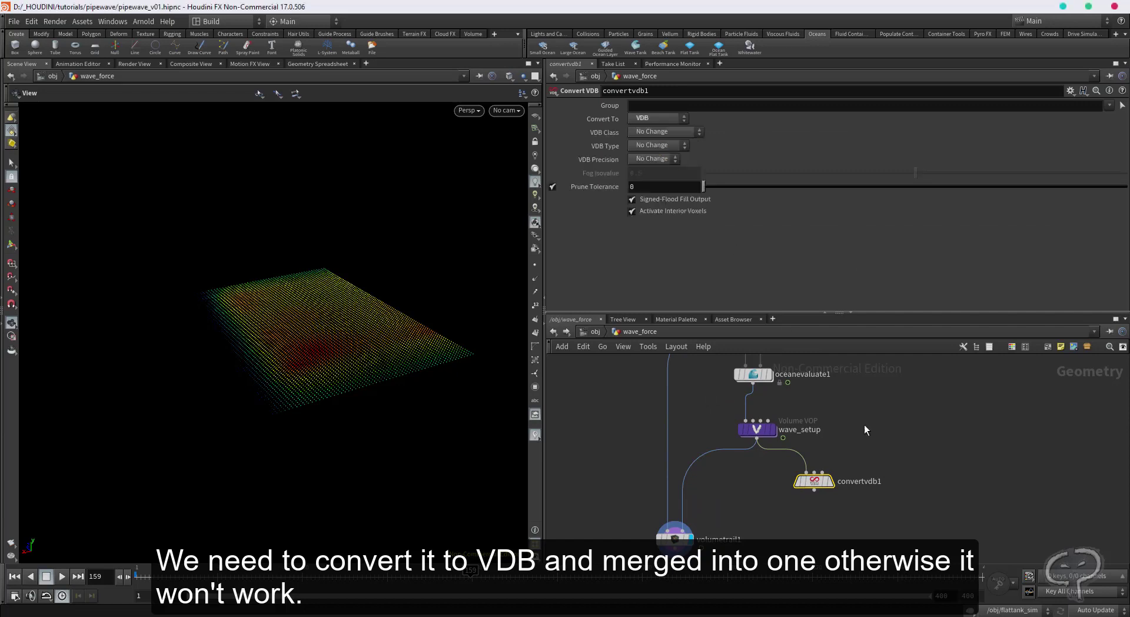
- Add a VDB Vector Merge under convertvdb1 and check its merged vel volume info
middle_drag(871, 518, 853, 468)
key(Tab)
text(merg)
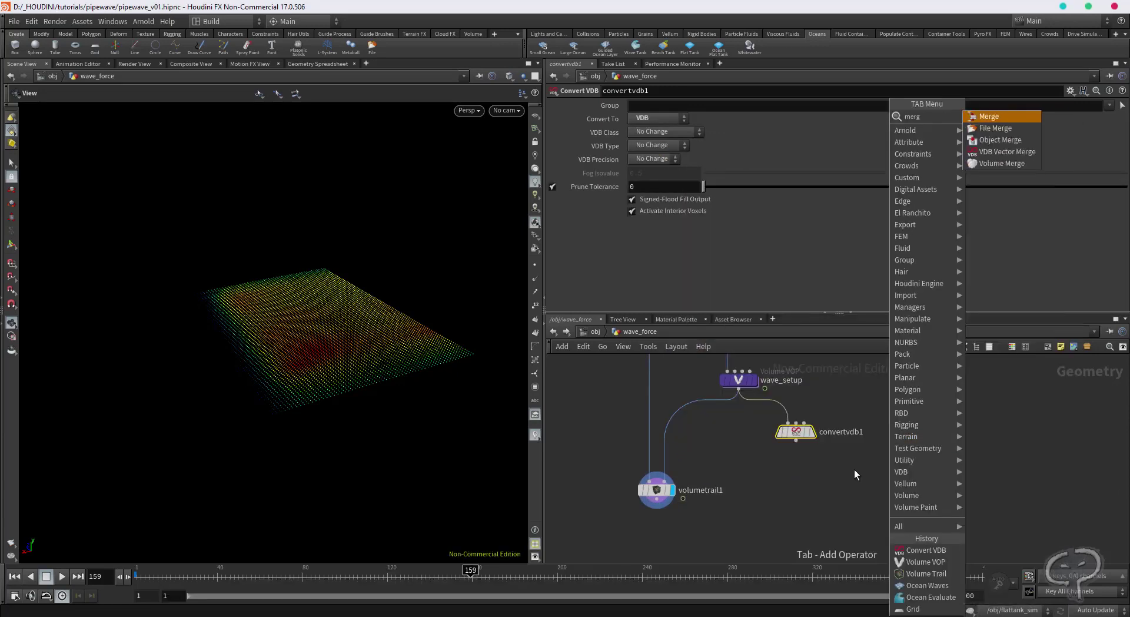
key(Down)
key(Down)
key(Down)
key(Return)
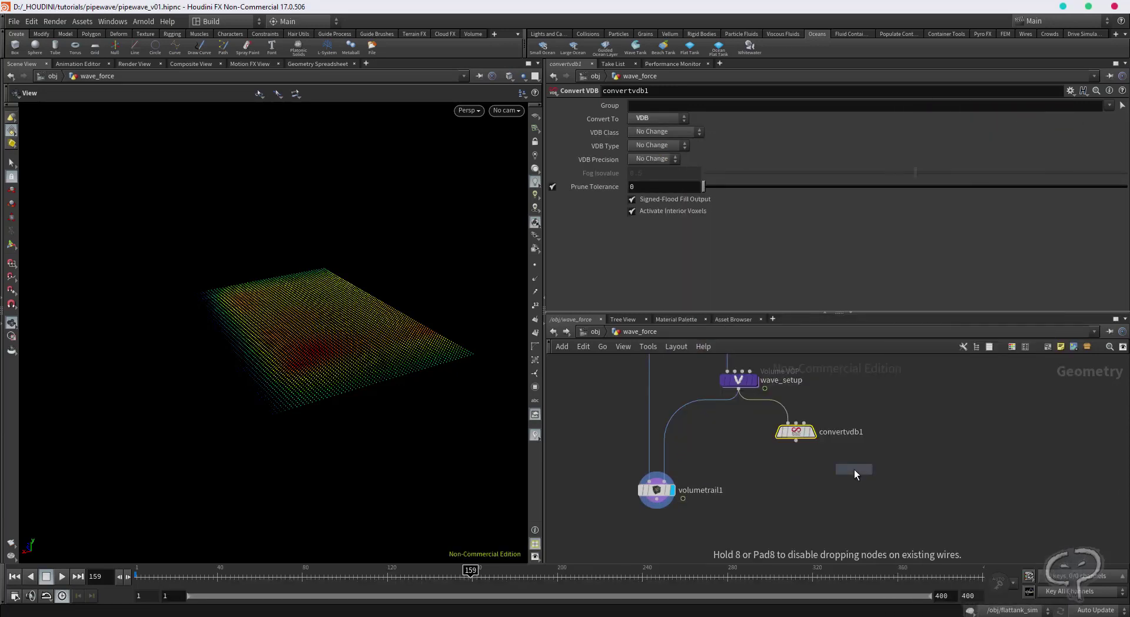
click(801, 476)
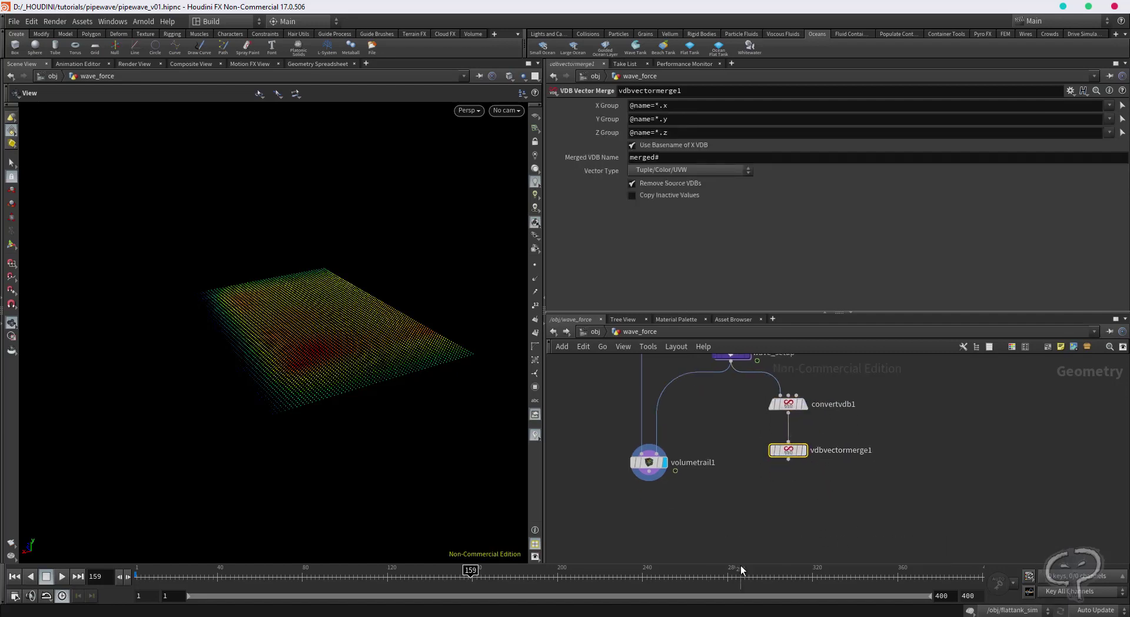
middle_drag(836, 477, 824, 493)
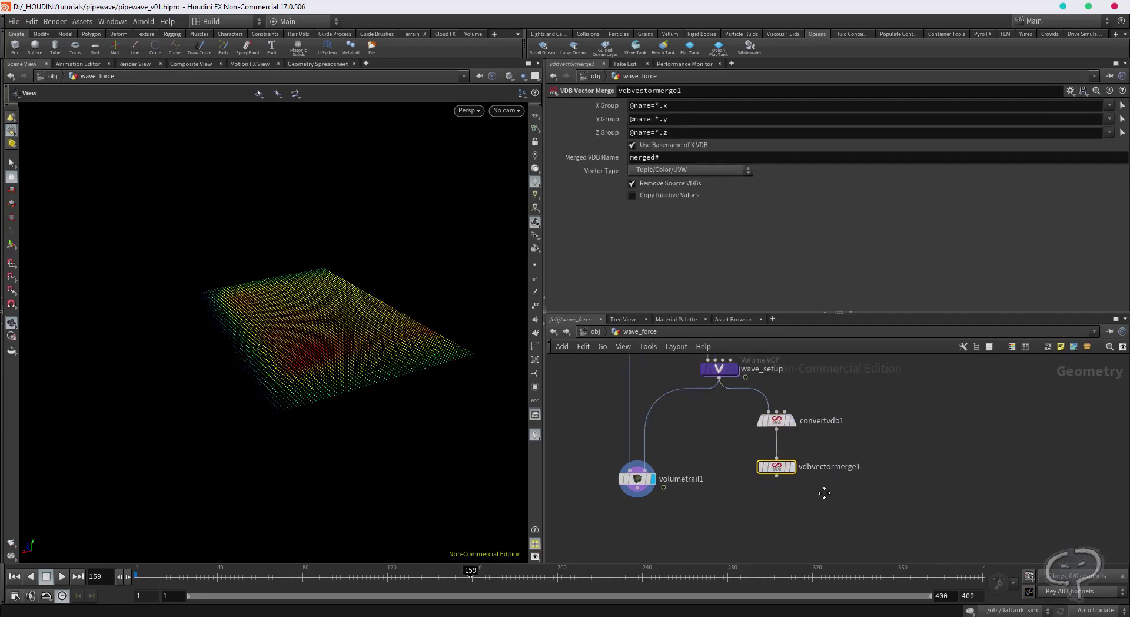
middle_click(775, 472)
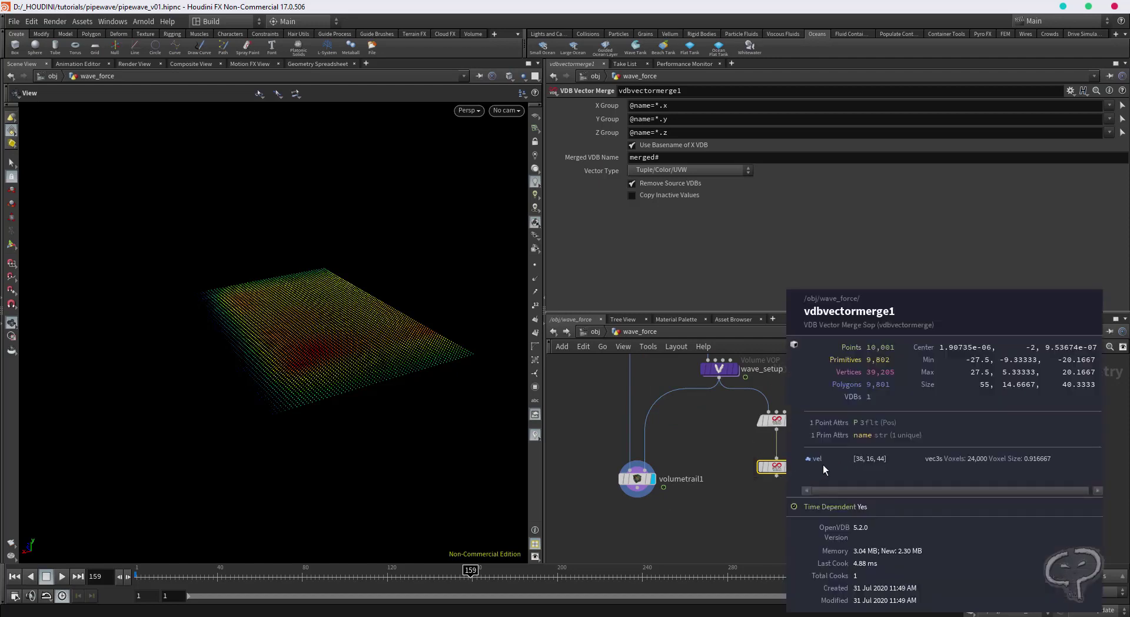
key(Tab)
- Add a Null fed by vdbvectormerge1, name it OUT_wave, and copy it
key(Return)
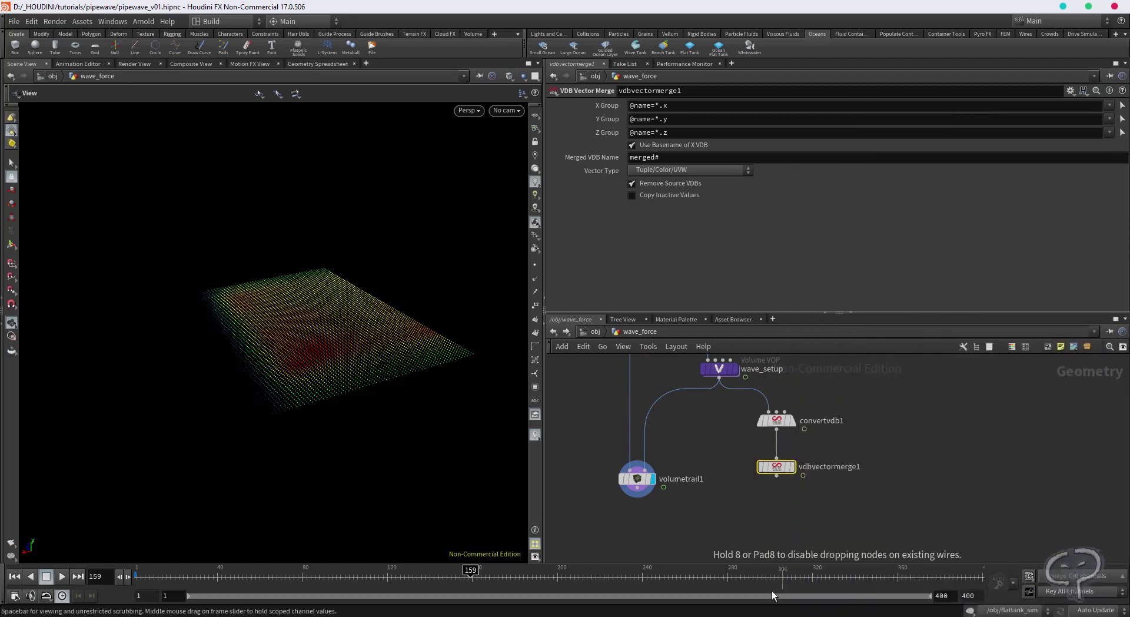
click(776, 474)
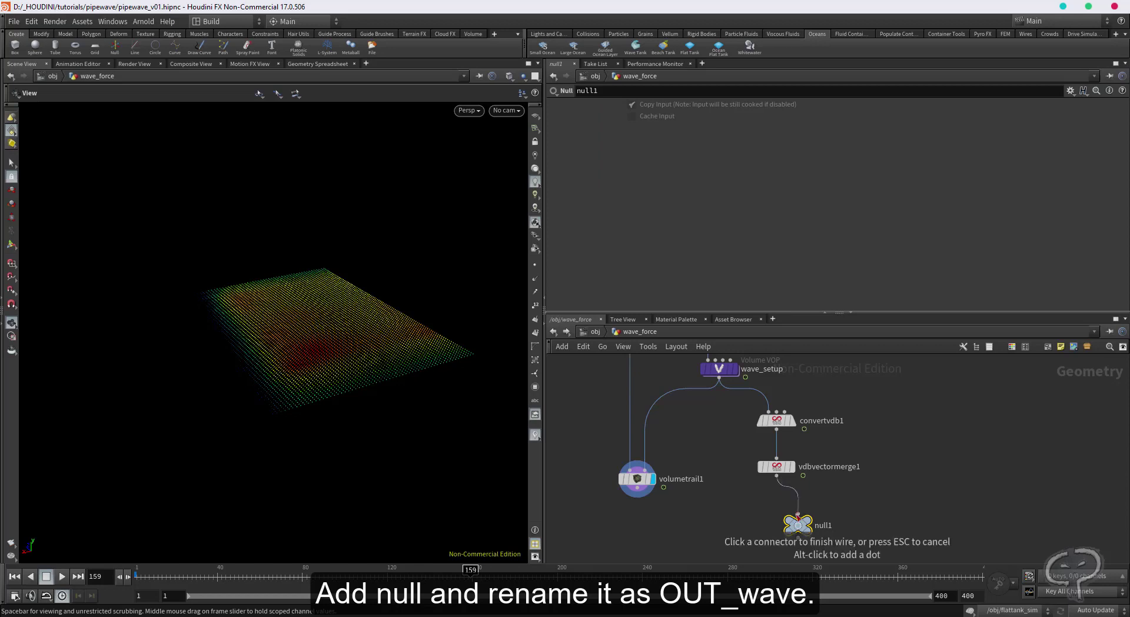
click(798, 514)
double_click(822, 524)
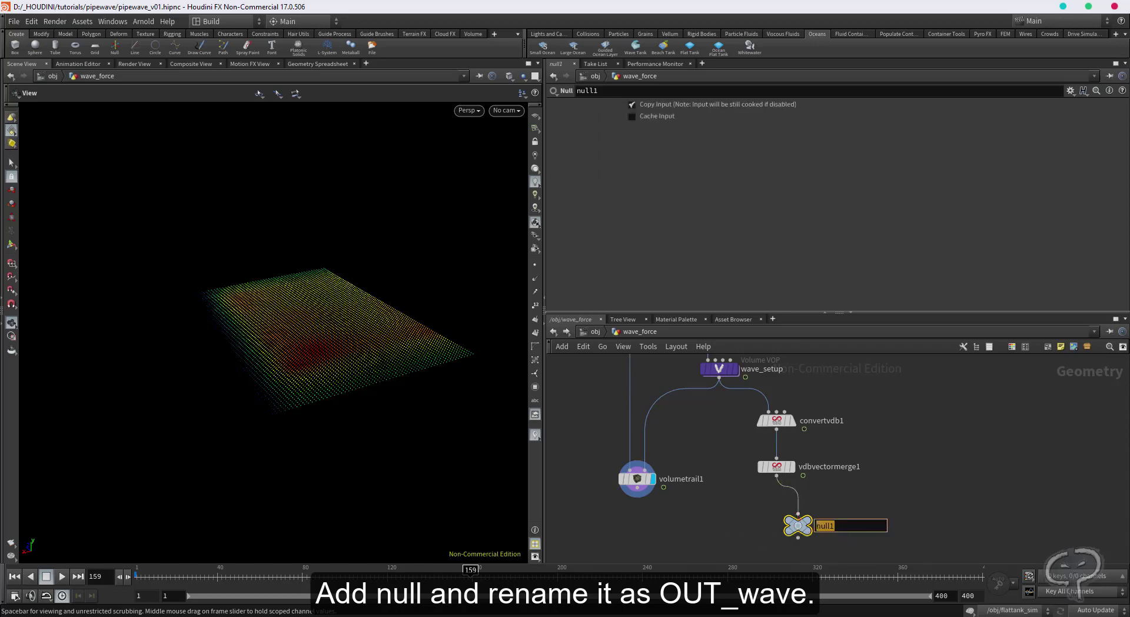
text(OUT_wave)
key(Return)
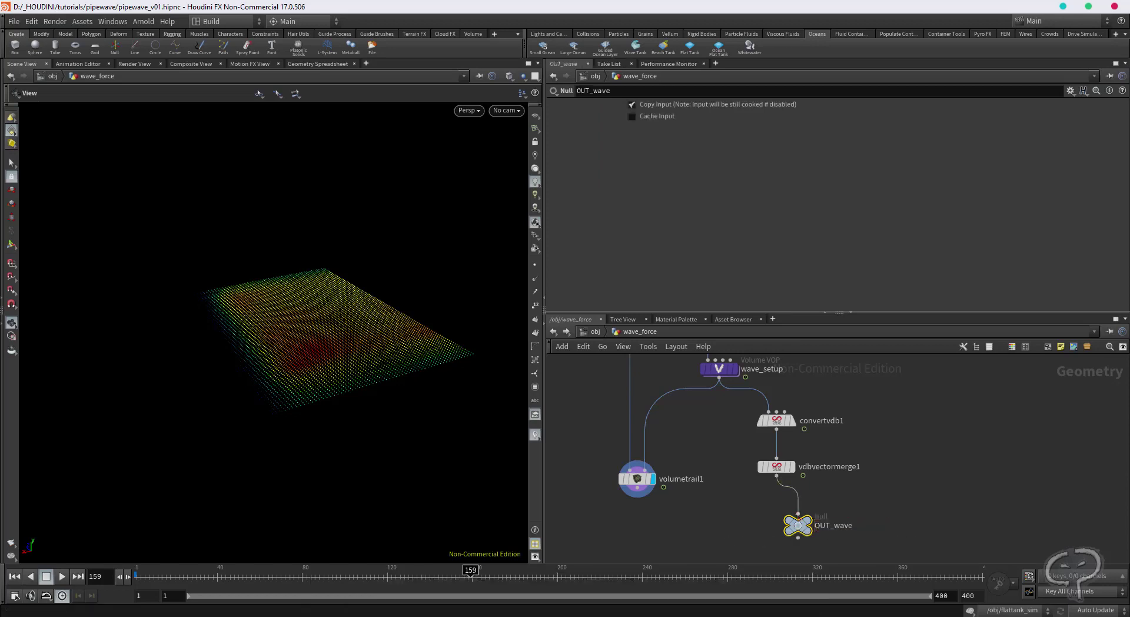
key(c)
key(c)
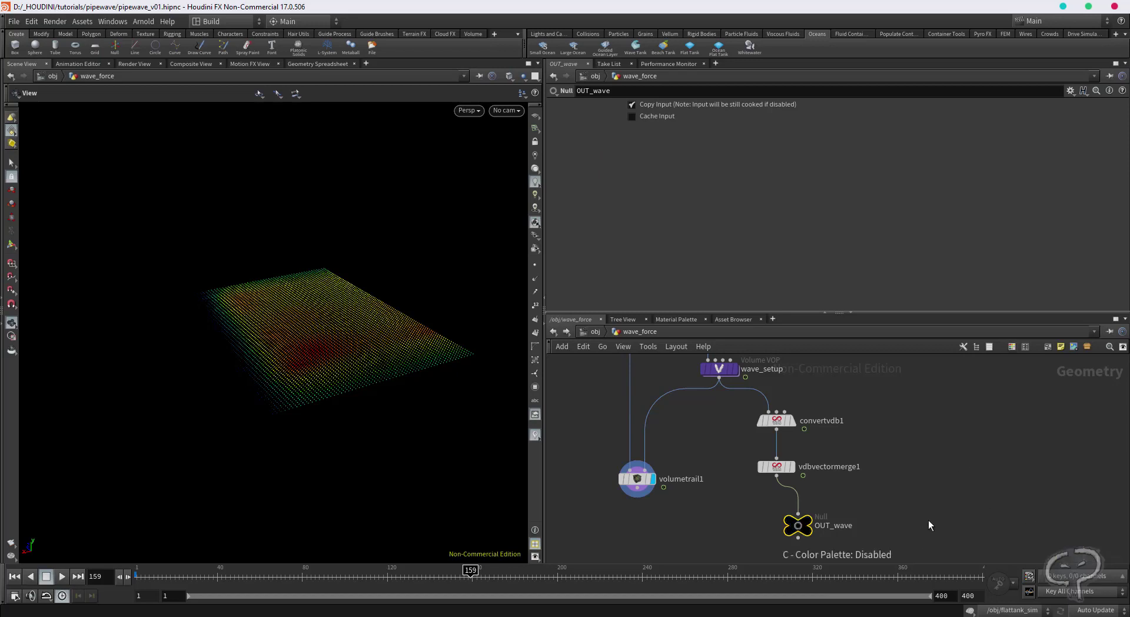
key(ctrl+c)
- From /obj, dive into flattank_sim and move the flattank FLIP object node left
key(u)
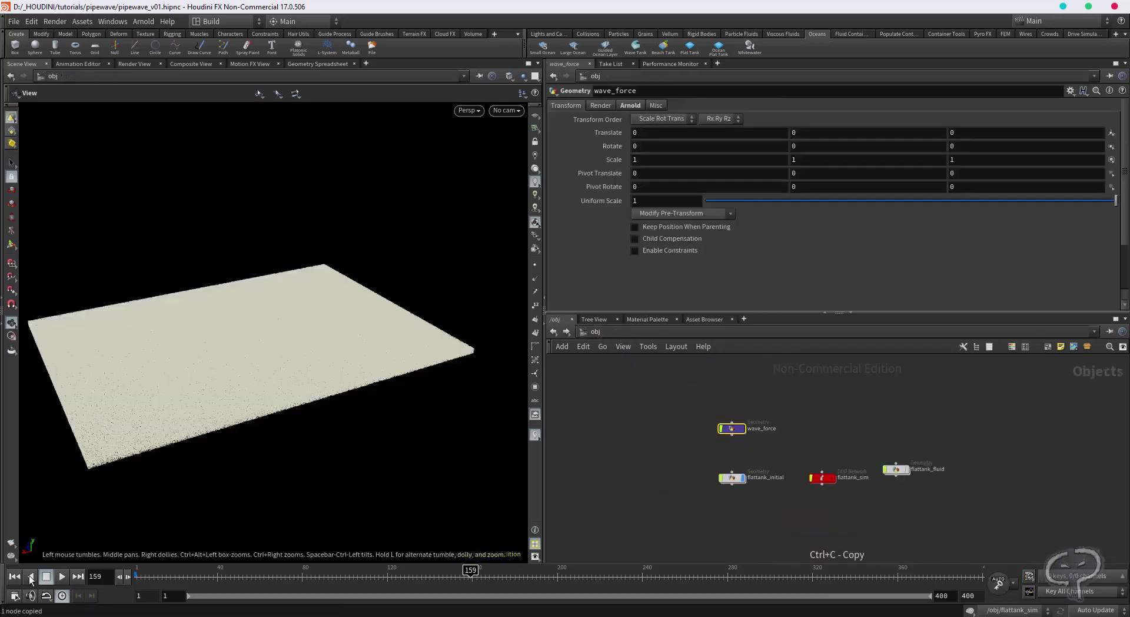
click(13, 577)
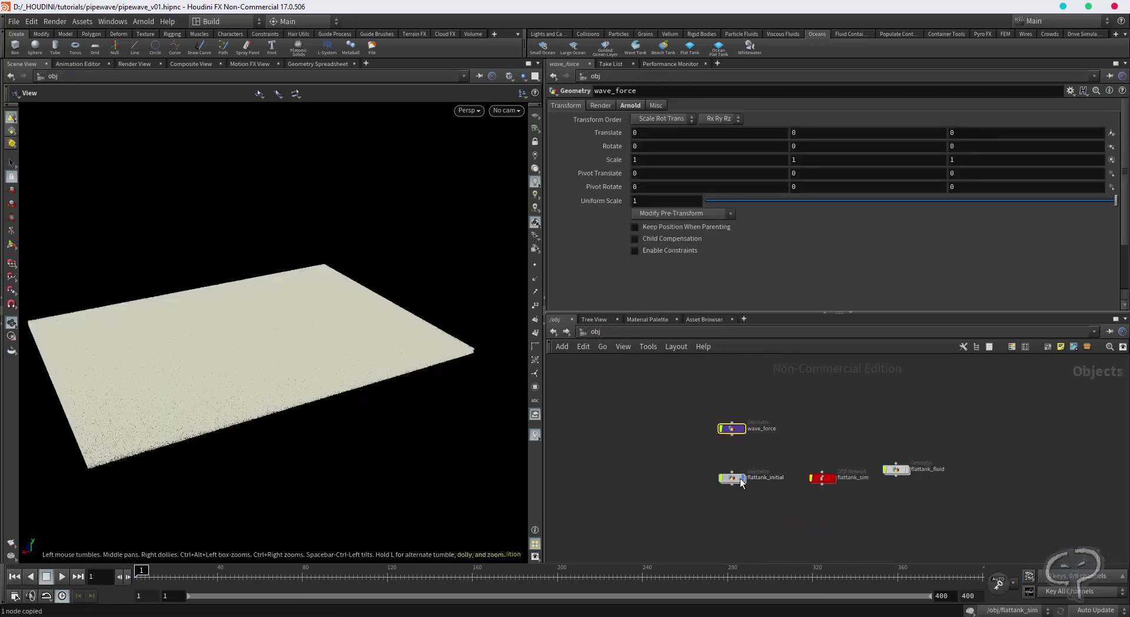
click(739, 479)
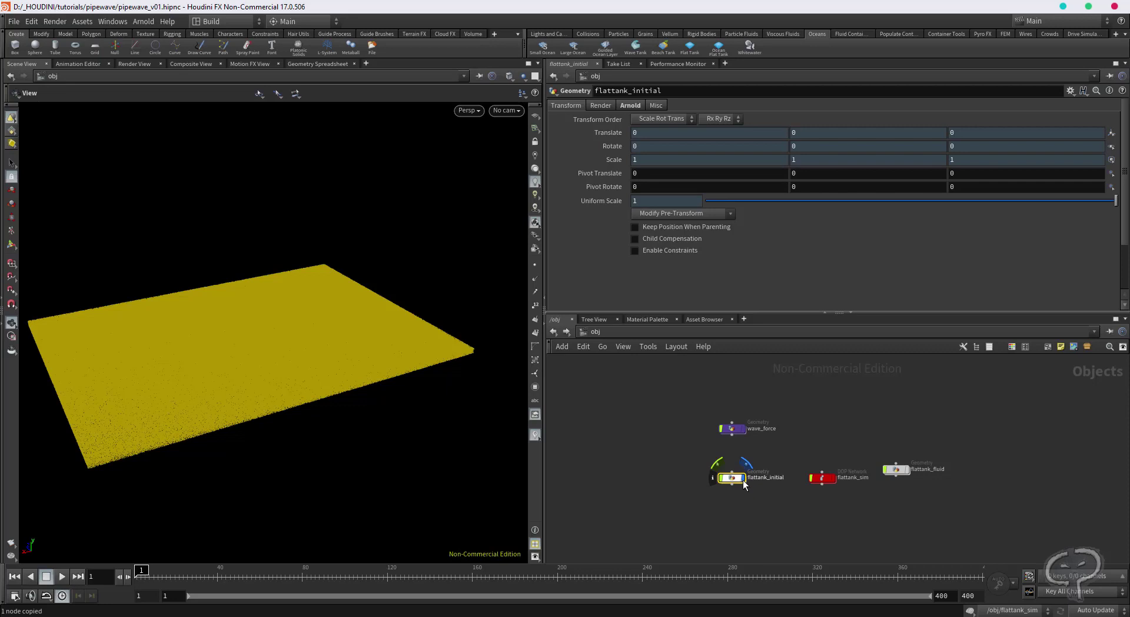
double_click(822, 478)
drag(837, 394, 766, 392)
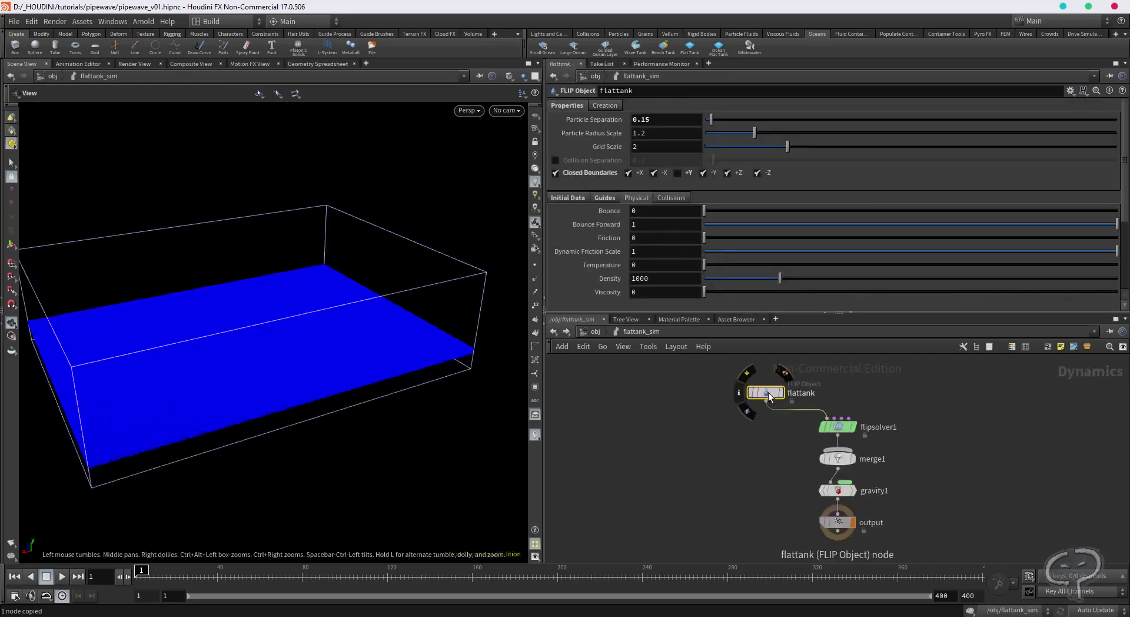
key(shift+s)
scroll(862, 426, down, 3)
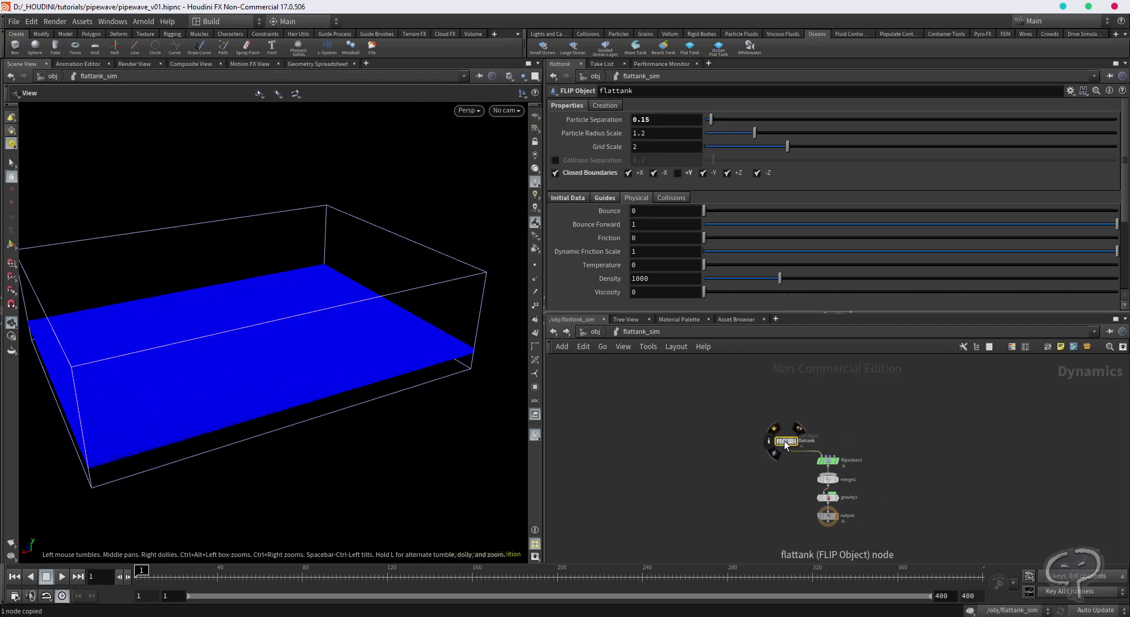
key(Tab)
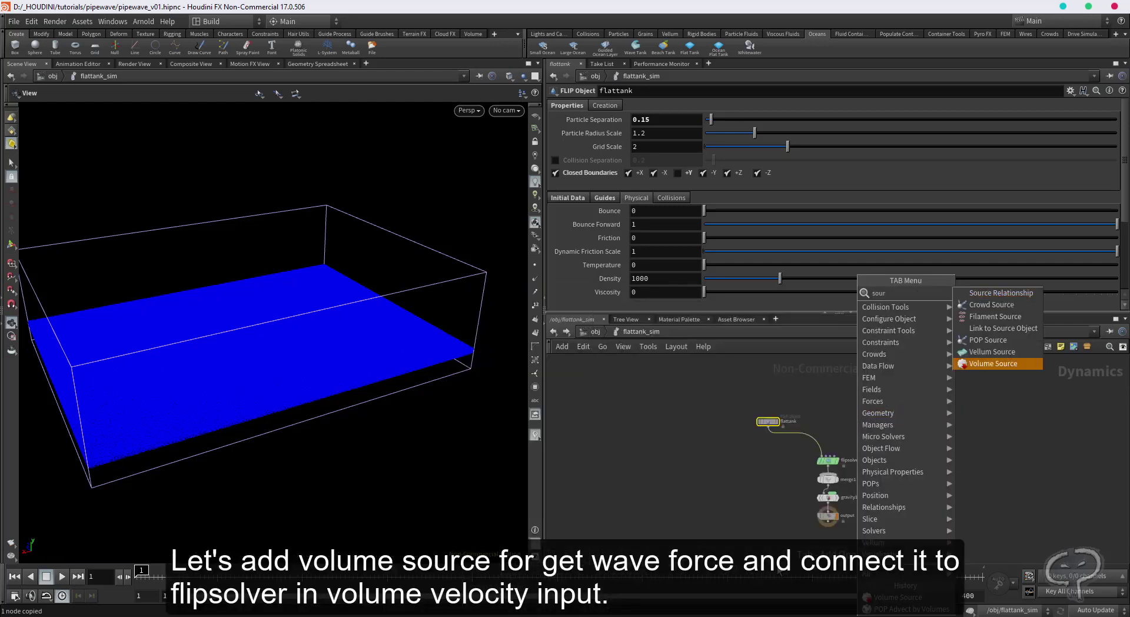
- Add a Volume Source node wired into flipsolver1's volume velocity input
click(988, 297)
click(867, 414)
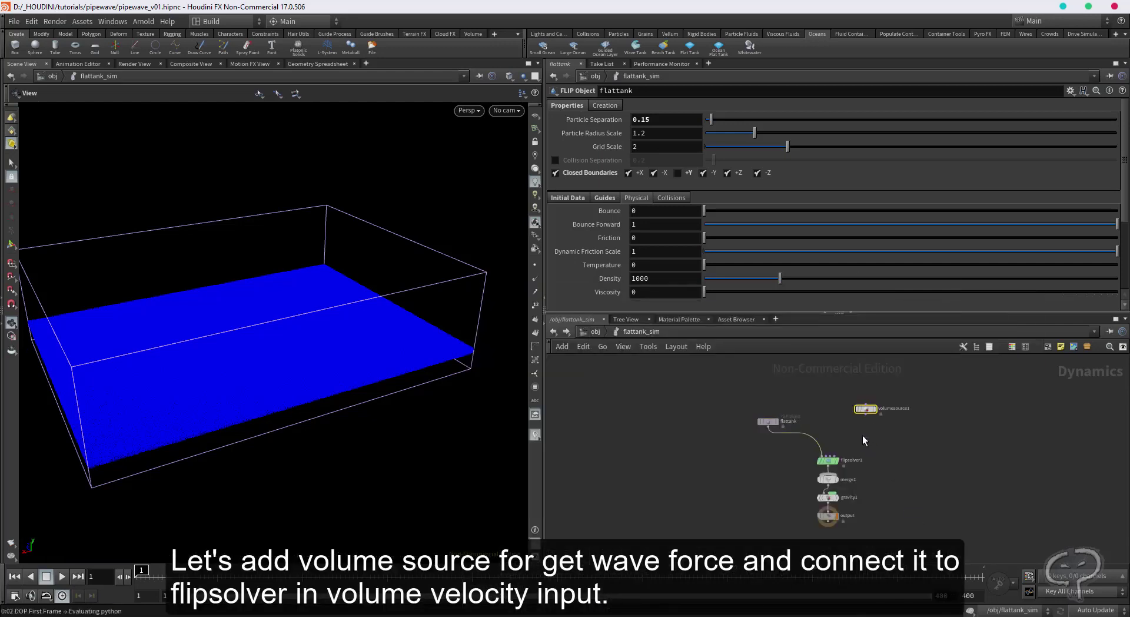
scroll(862, 435, up, 3)
drag(870, 392, 796, 480)
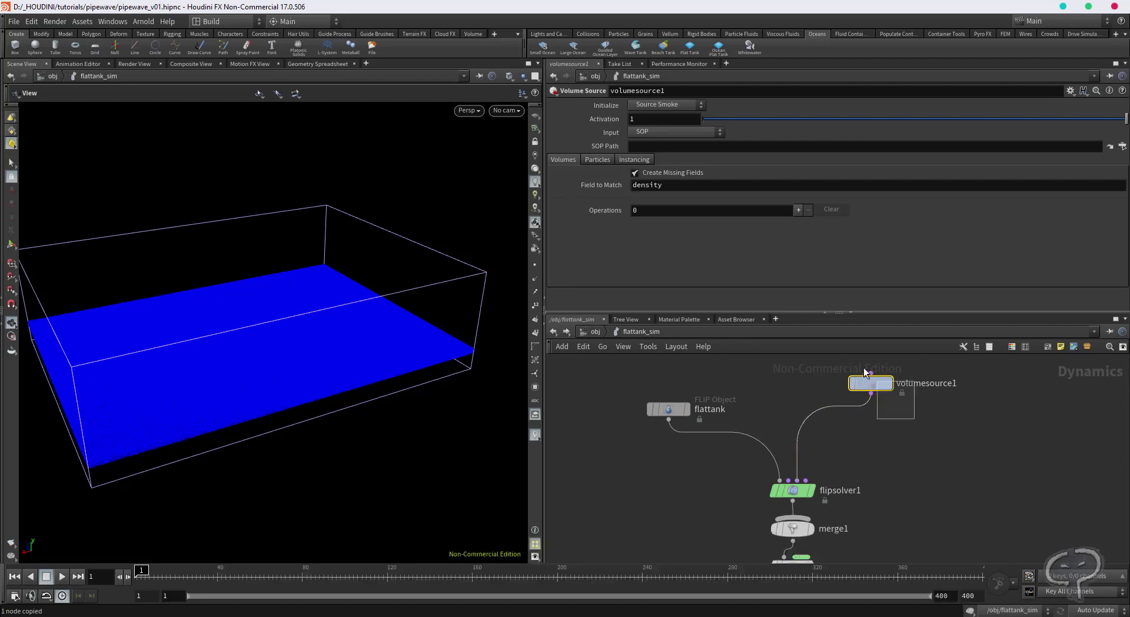
- Source /obj/wave_force/OUT_wave with one Vector operation mapping volume vel to field vel
click(780, 146)
key(ctrl+v)
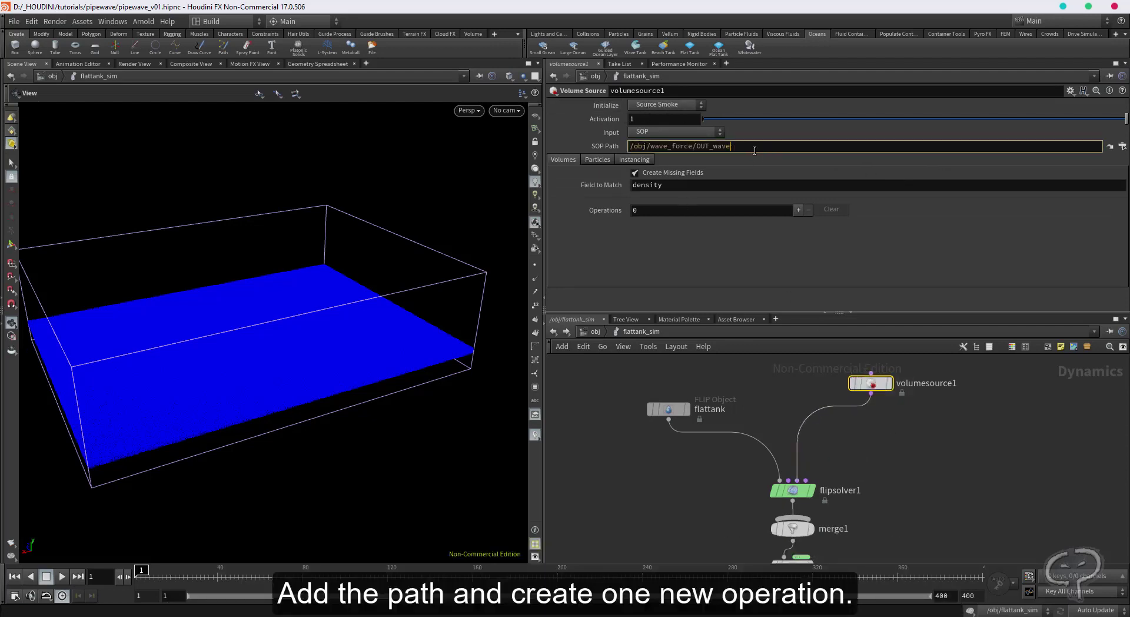
key(Return)
click(797, 210)
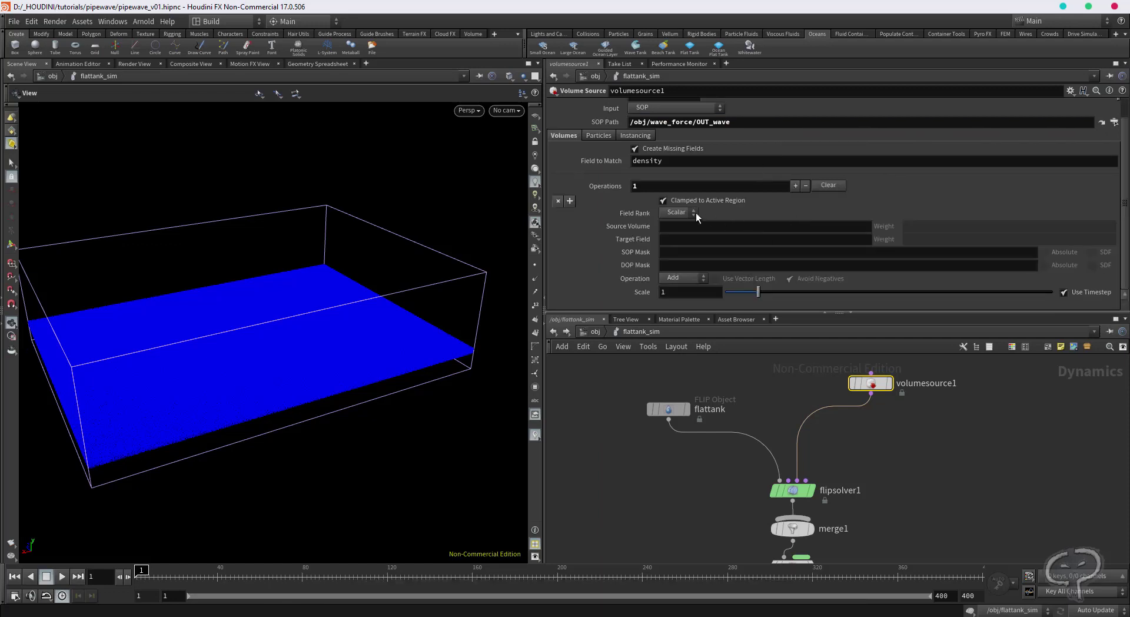
click(673, 235)
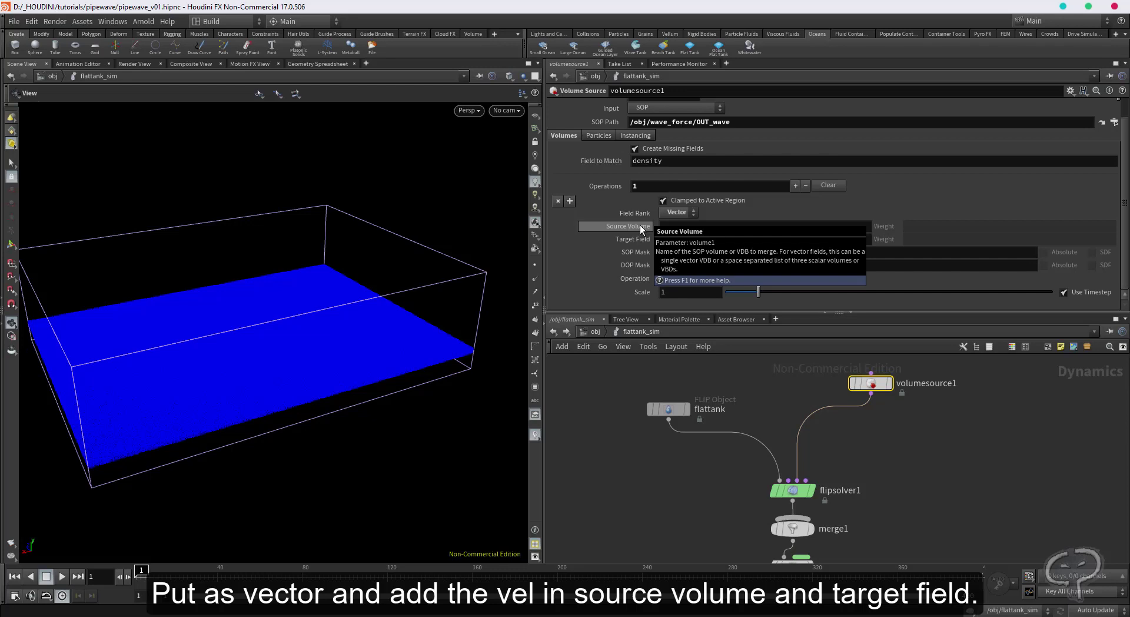
click(678, 228)
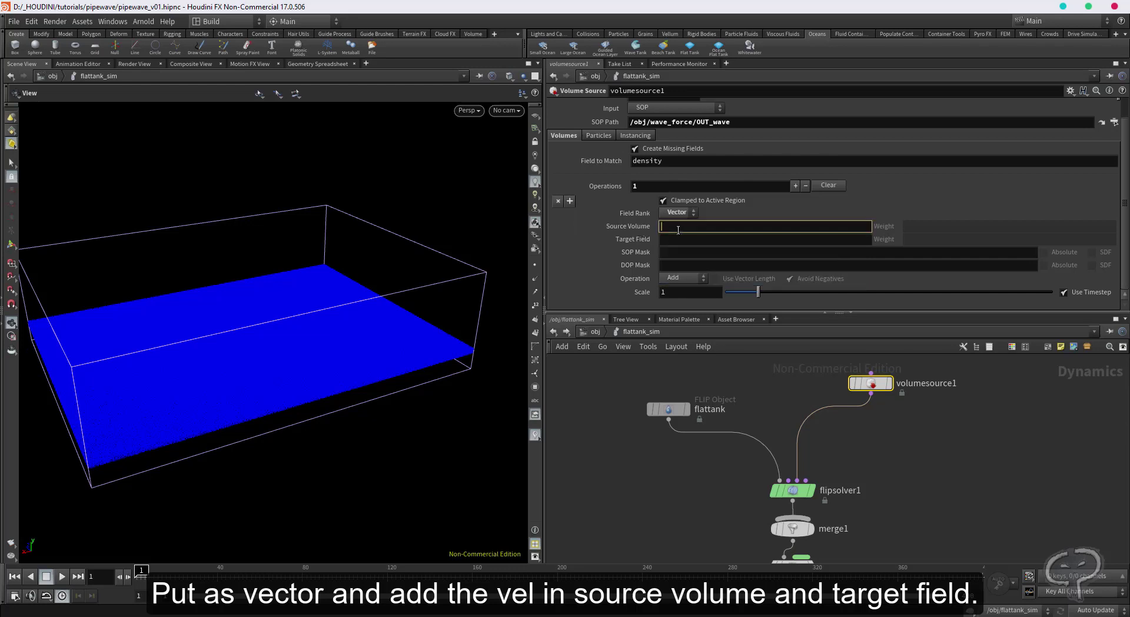
text(vel)
key(Tab)
text(vel)
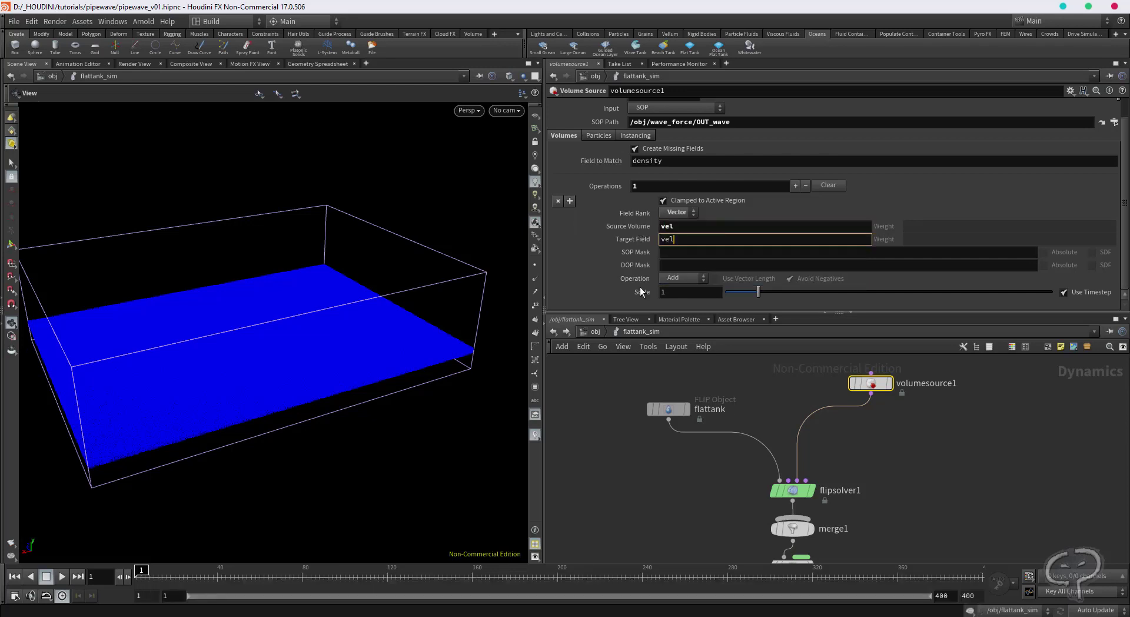
key(Return)
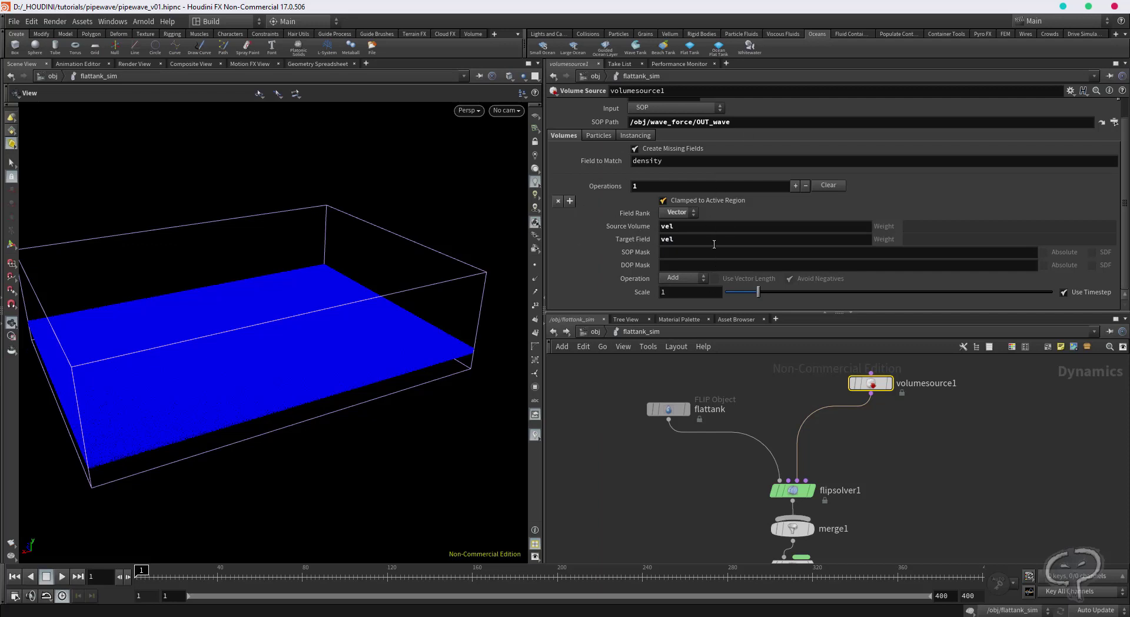
scroll(760, 389, down, 2)
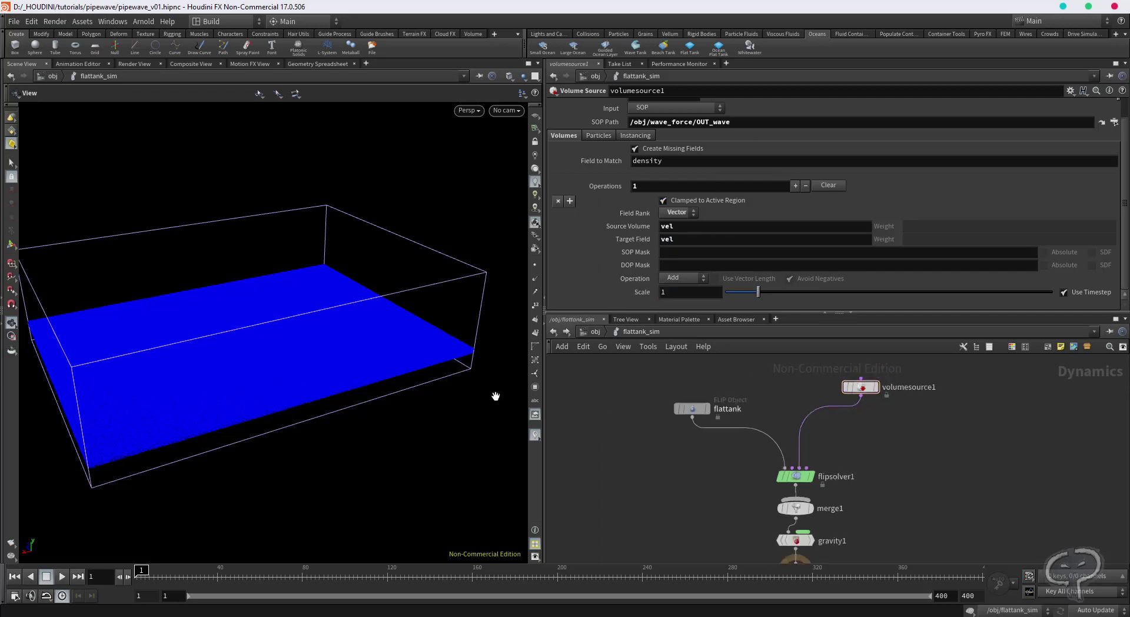
middle_drag(336, 355, 373, 356)
drag(373, 356, 404, 330)
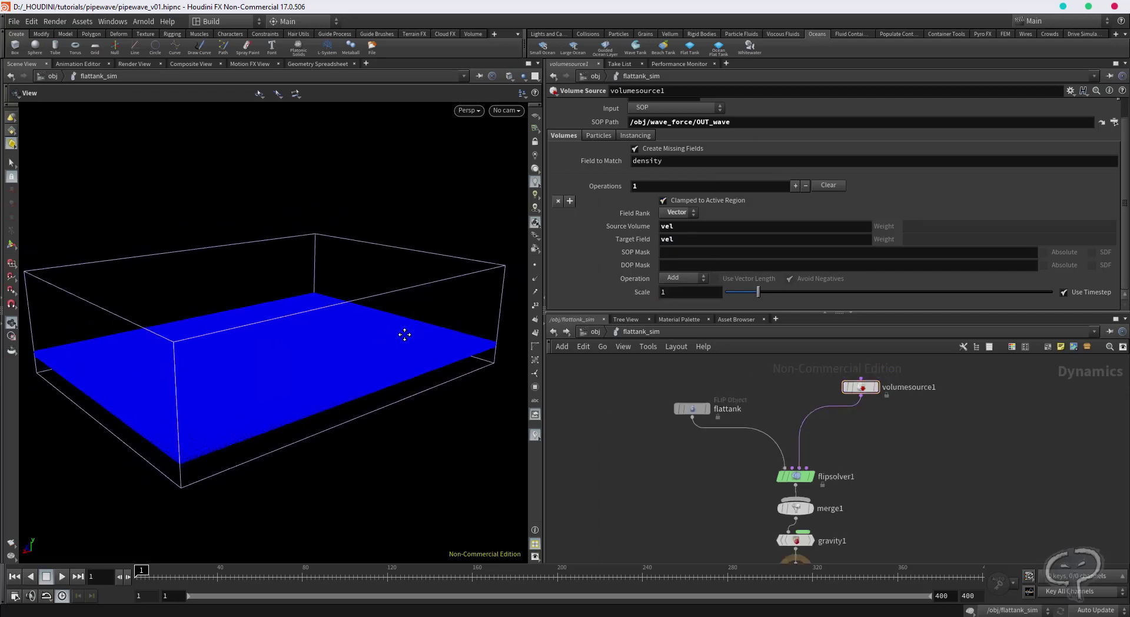
- Render a viewport flipbook of the FLIP sim, play it in MPlay, then close MPlay
right_click(10, 541)
click(47, 546)
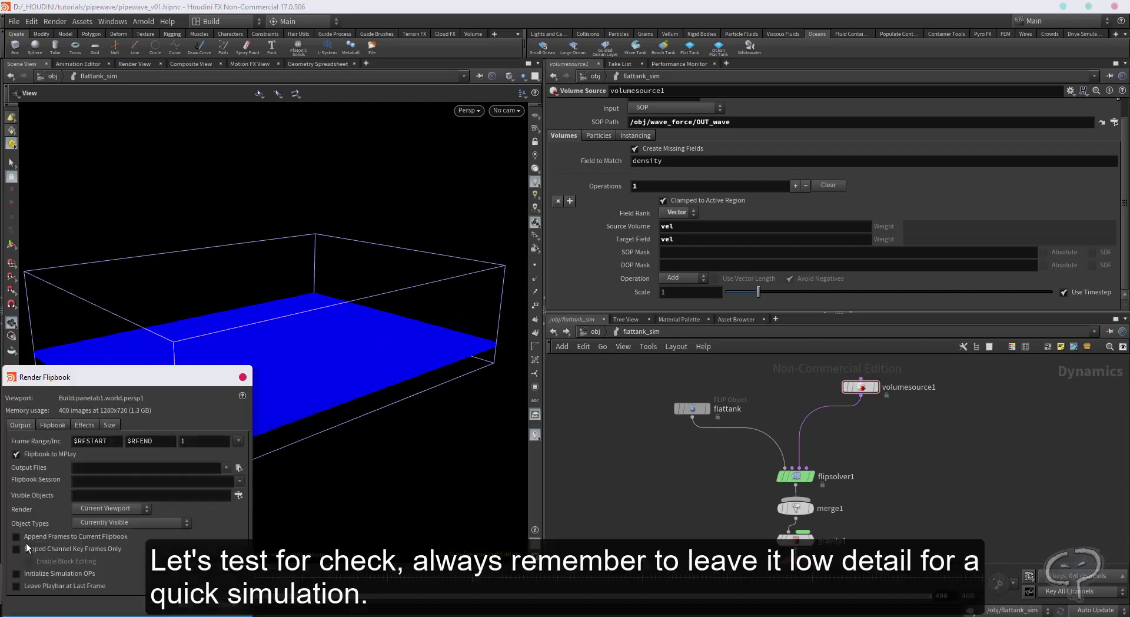
click(183, 605)
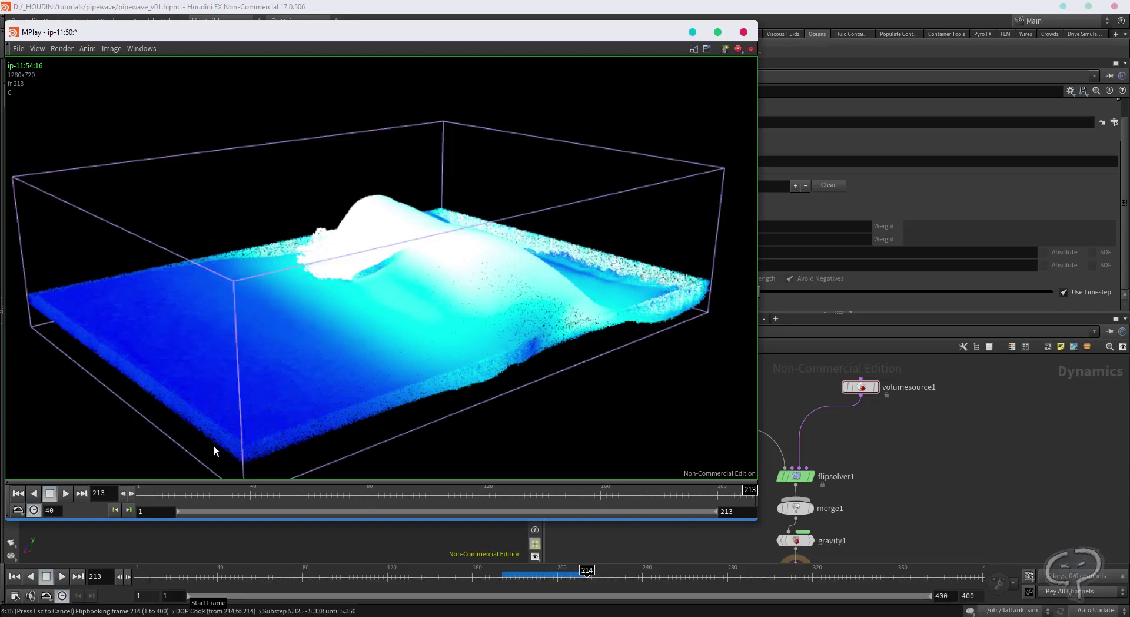
click(781, 402)
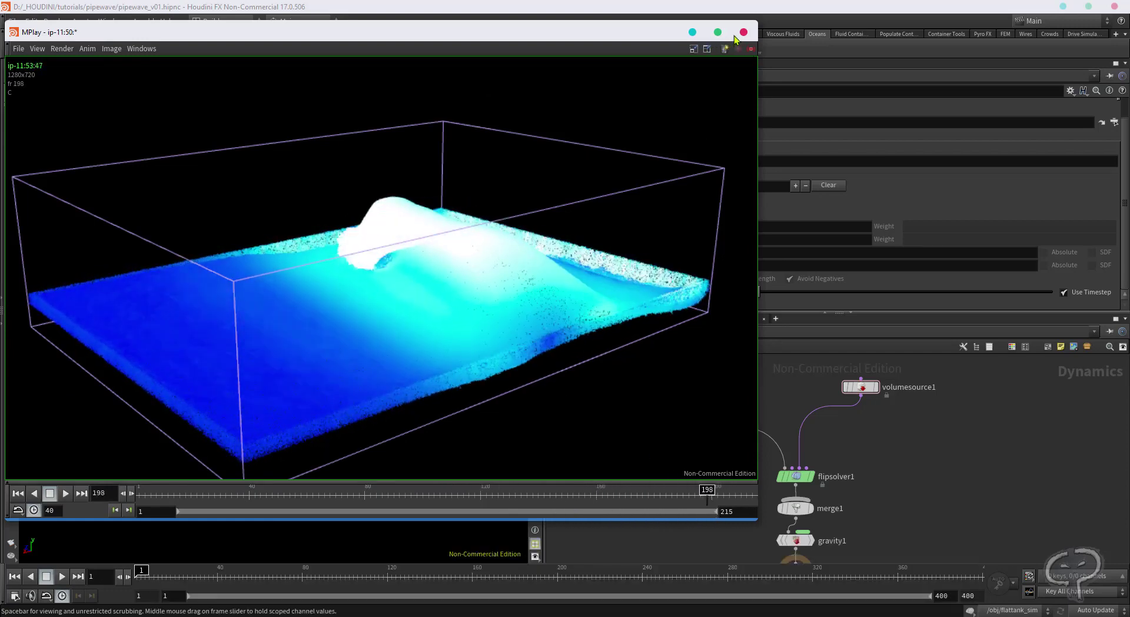
click(743, 32)
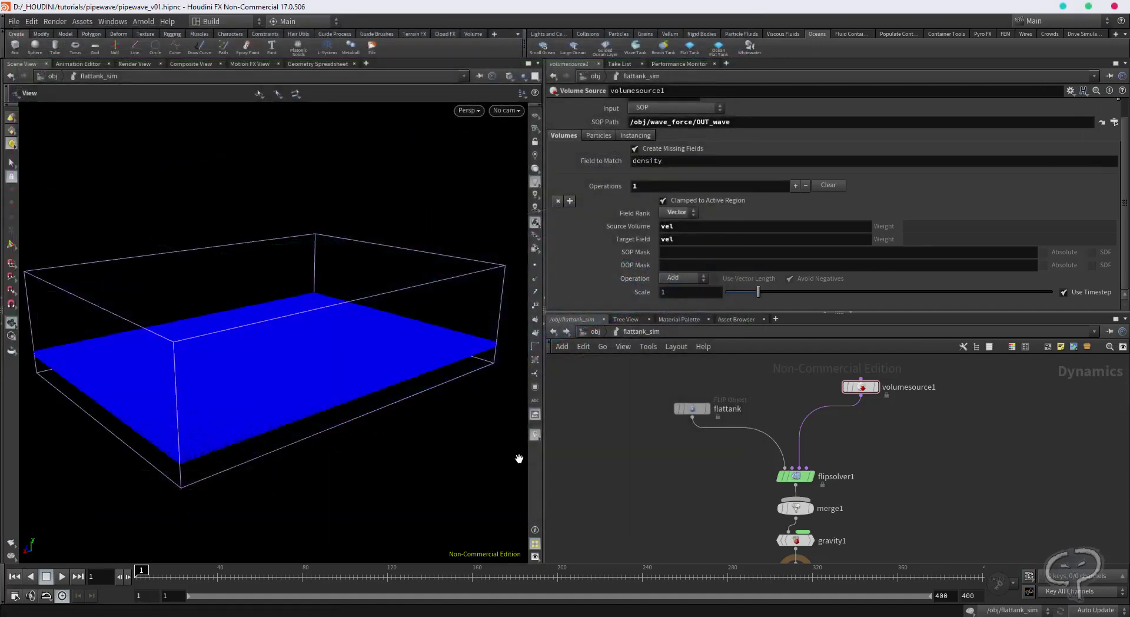
- Review flattank_initial's Boundary Layer settings, with the wavetank boundary layer switched off
key(u)
double_click(735, 477)
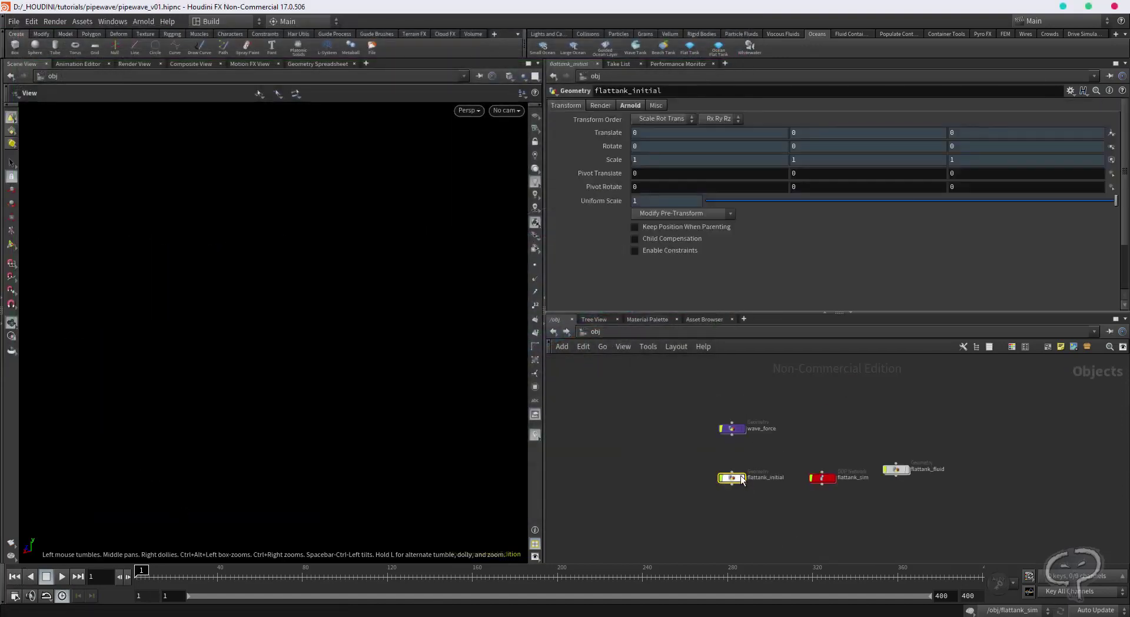
click(681, 186)
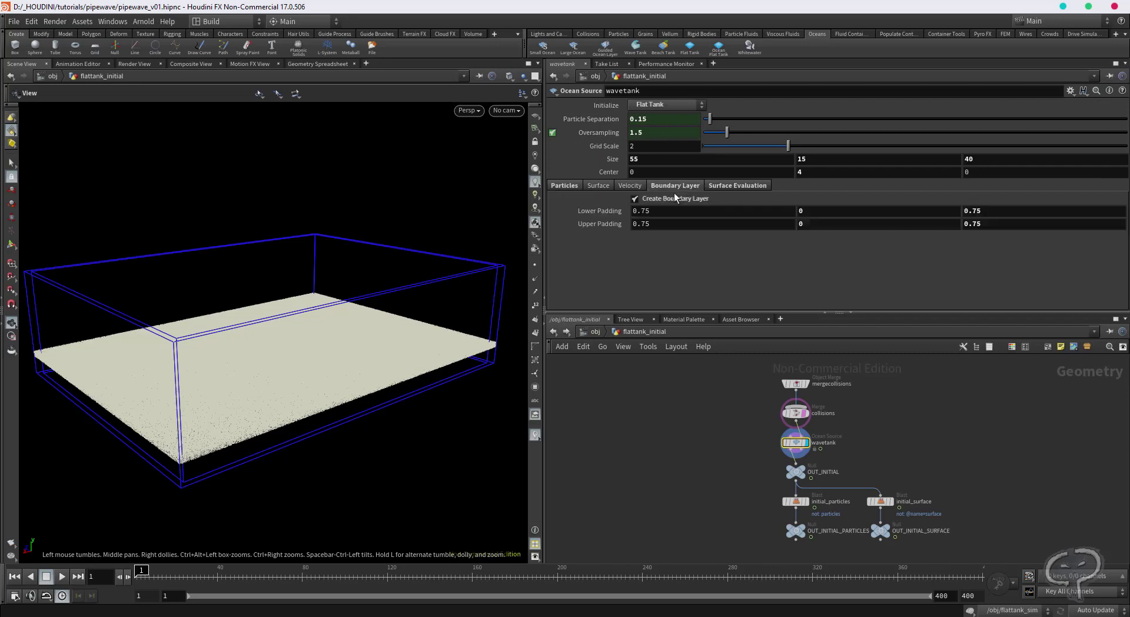
- Back in flattank_sim, set volumesource1's Scale to 0.6
click(595, 331)
double_click(820, 478)
middle_drag(870, 441, 845, 459)
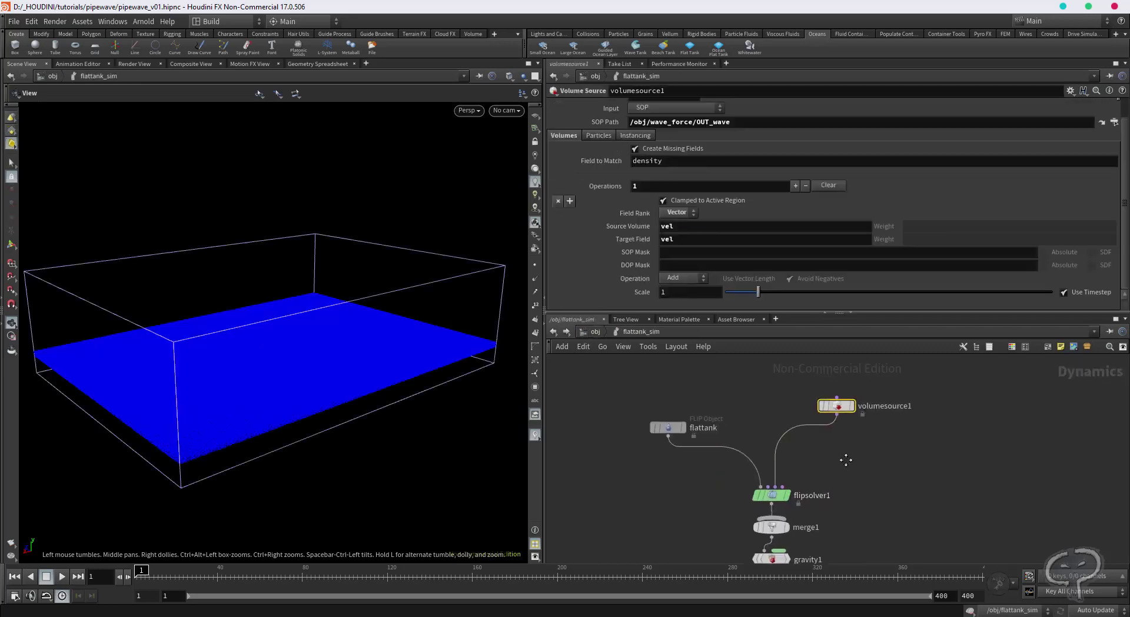
double_click(663, 292)
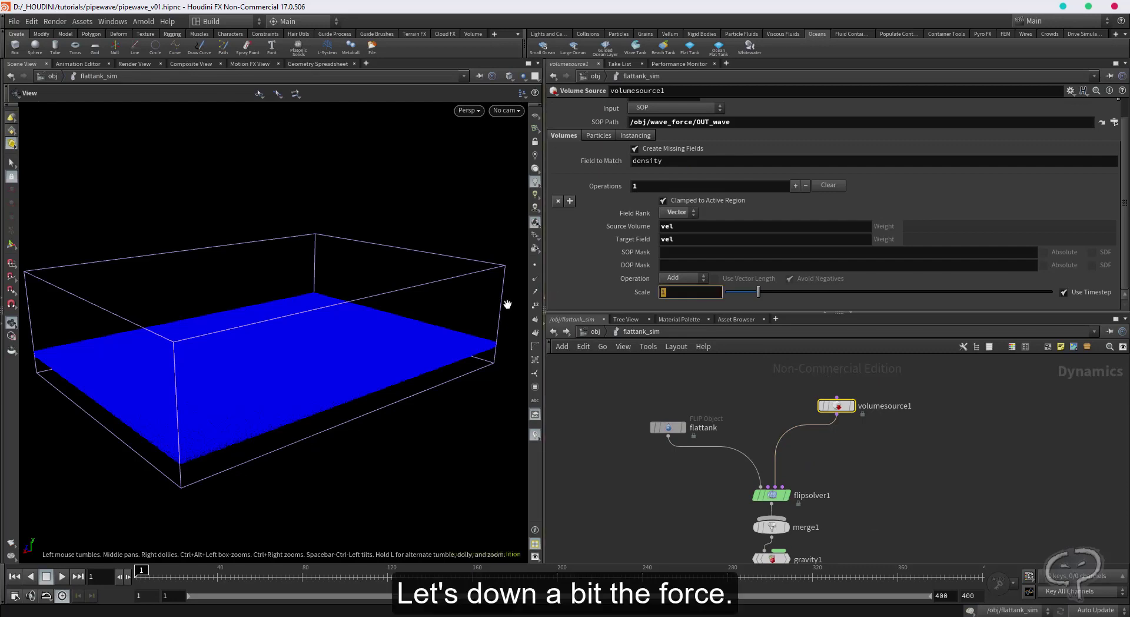
text(0.6)
key(Return)
click(771, 495)
- On flipsolver1, turn on the vorticity attribute with a preservation rate of 0.15
click(628, 107)
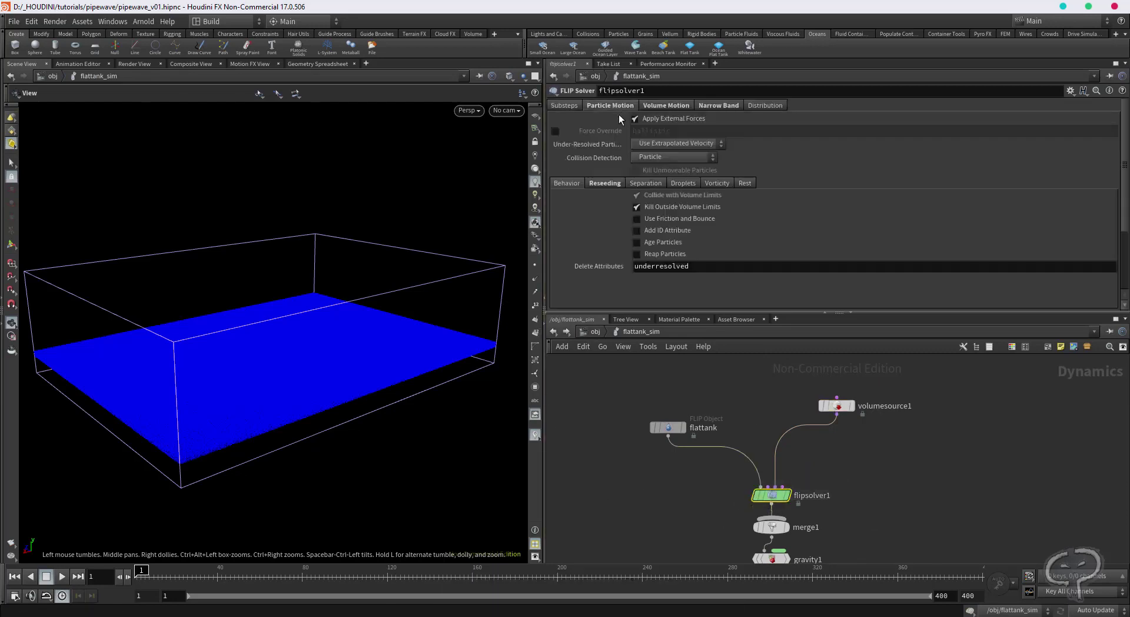
click(609, 184)
click(674, 183)
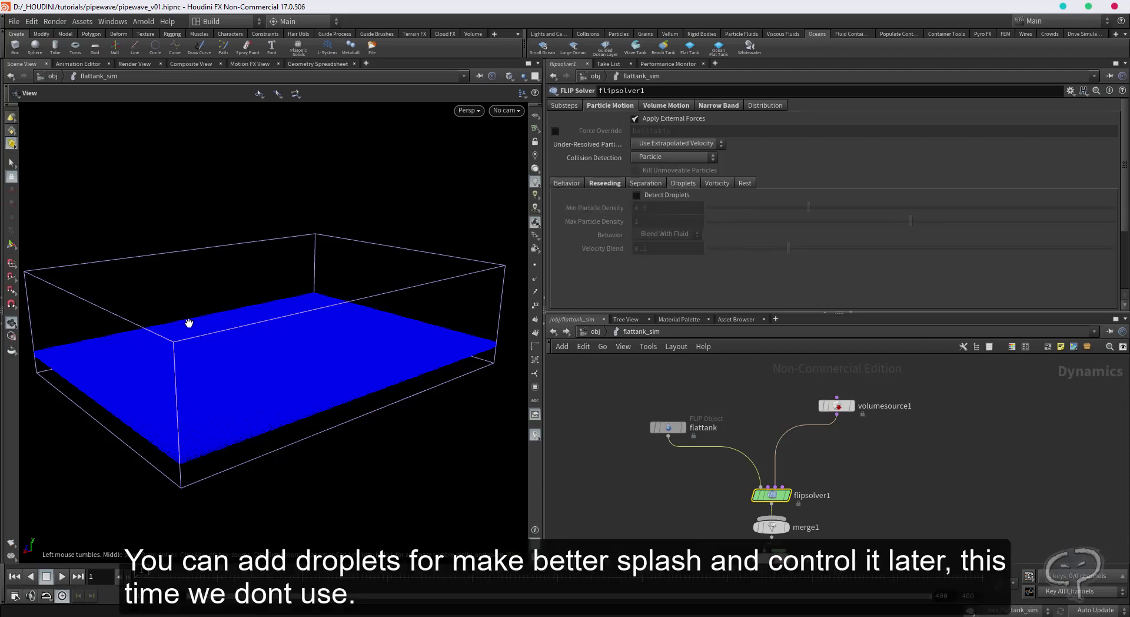
click(718, 183)
click(677, 196)
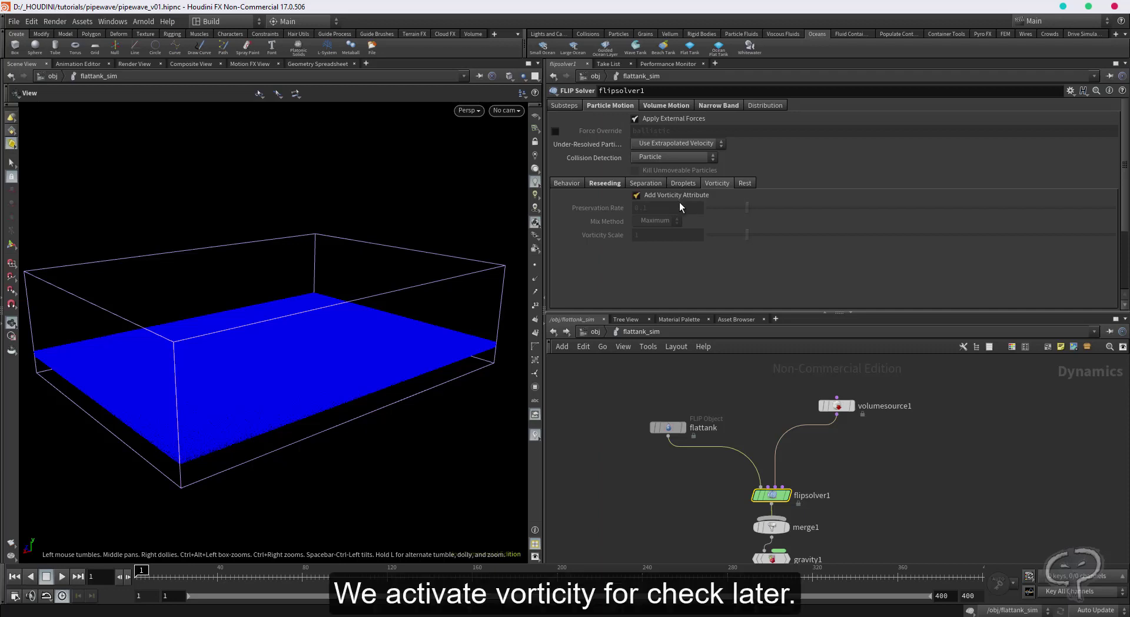
text(5)
key(Return)
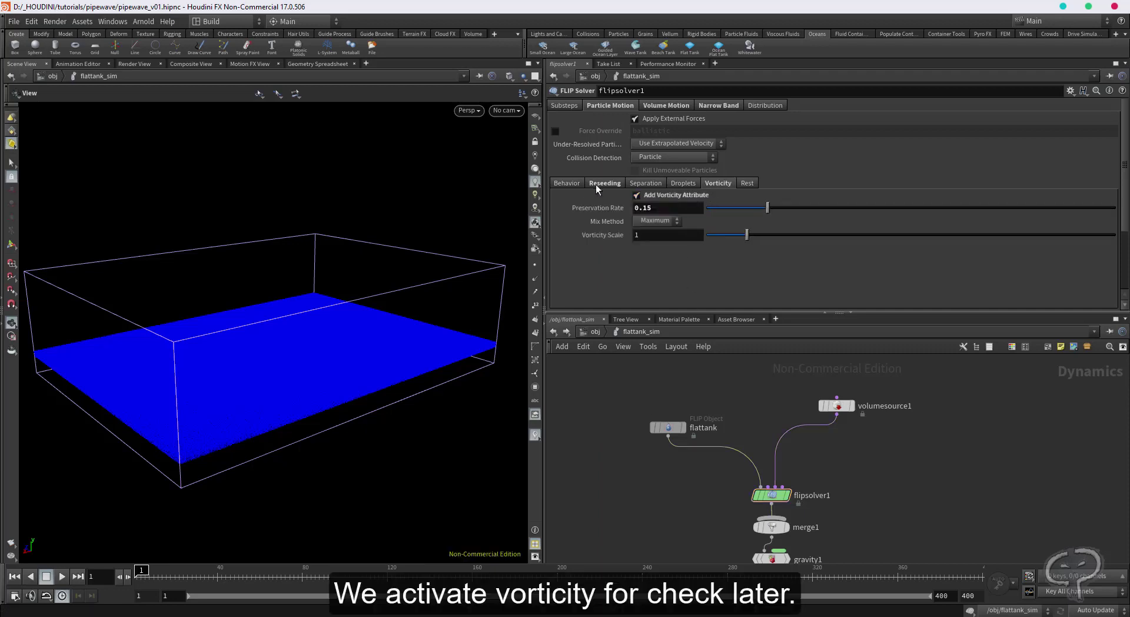
- Set flipsolver1's Velocity Smoothing to 0.075 on the Volume Motion tab
click(582, 184)
click(606, 184)
click(642, 106)
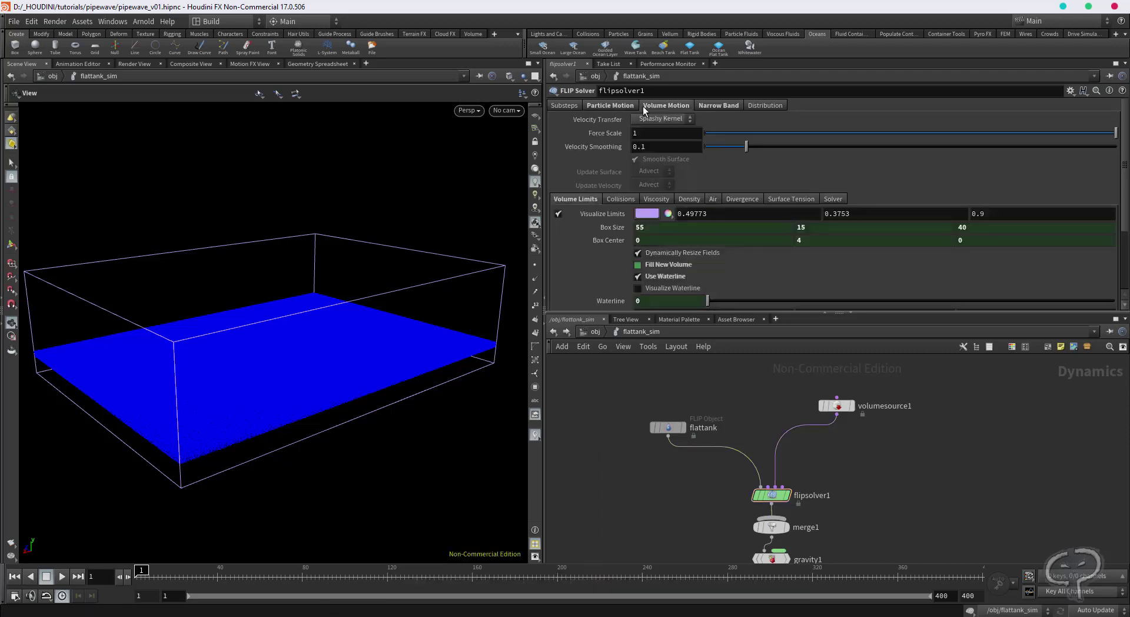
key(BackSpace)
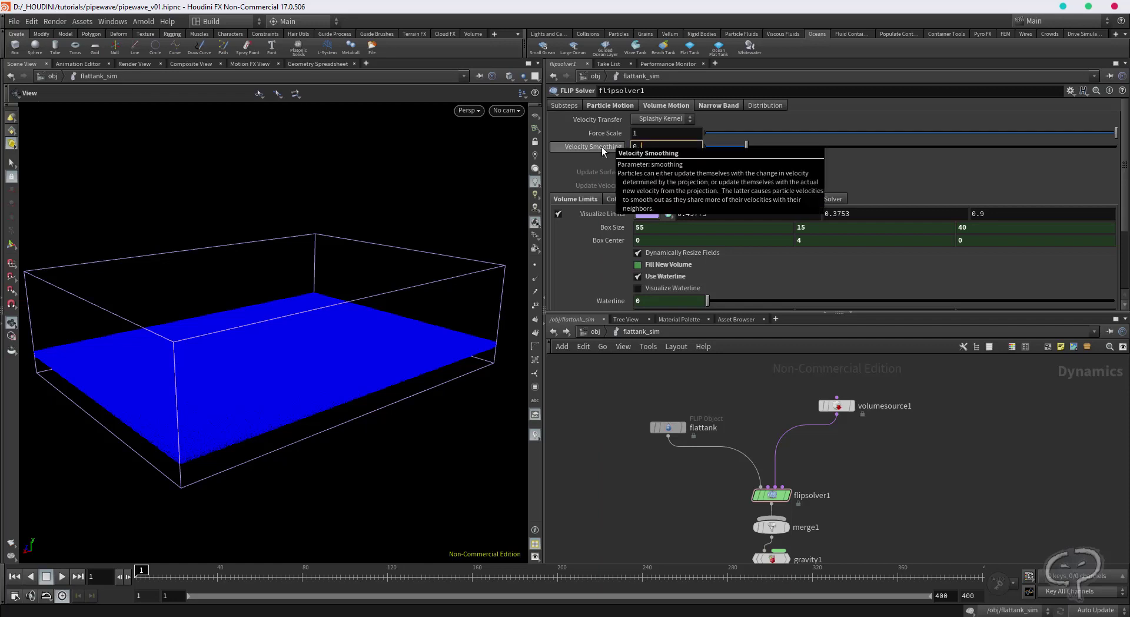
text(075)
key(Return)
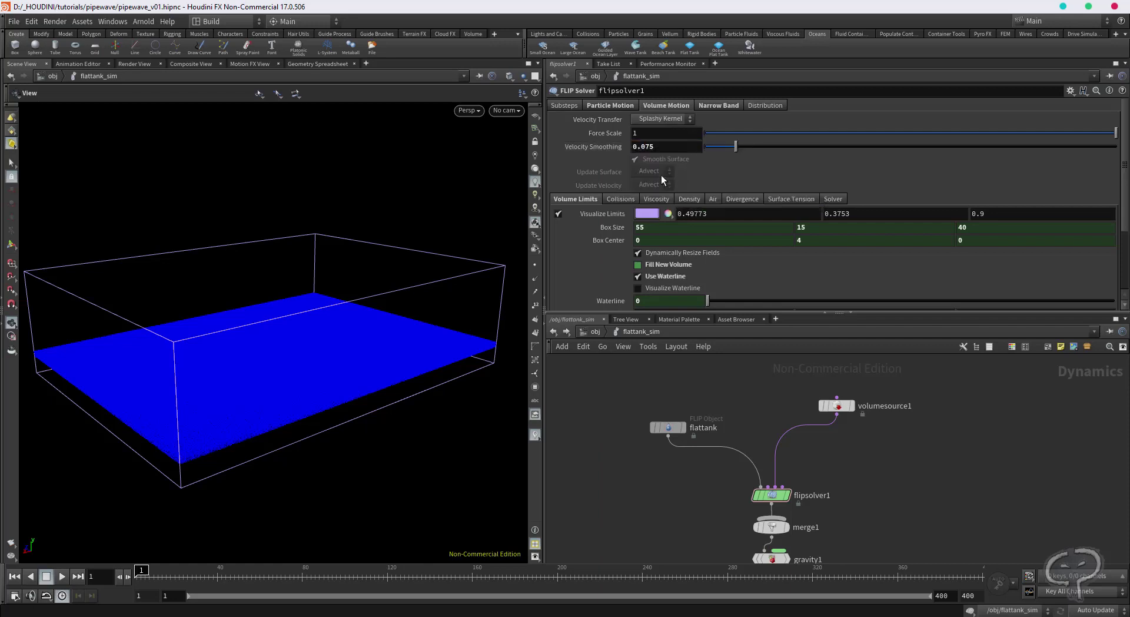
- Review the solver's collision, viscosity, density, distribution and substep settings, then select flattank
click(660, 149)
click(618, 198)
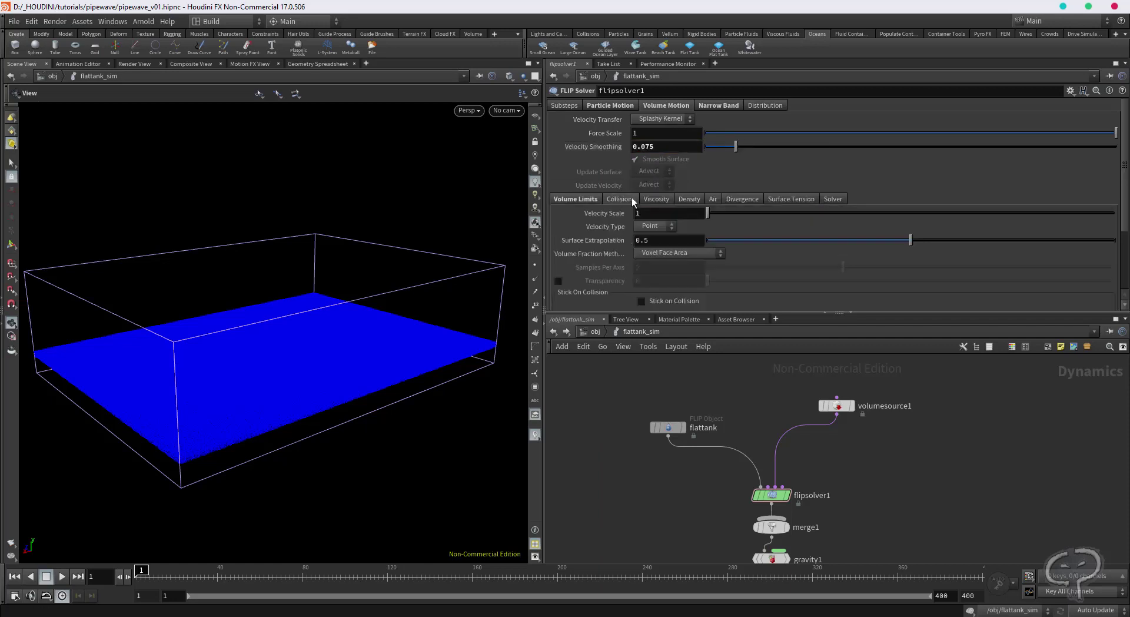
click(655, 199)
click(688, 199)
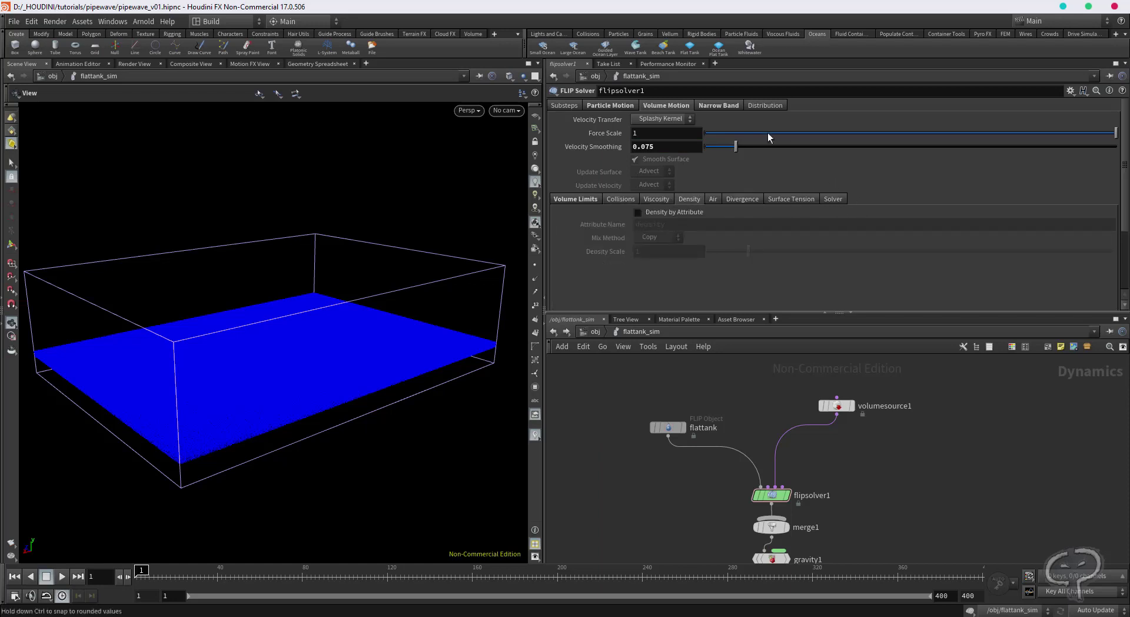
click(764, 106)
click(563, 104)
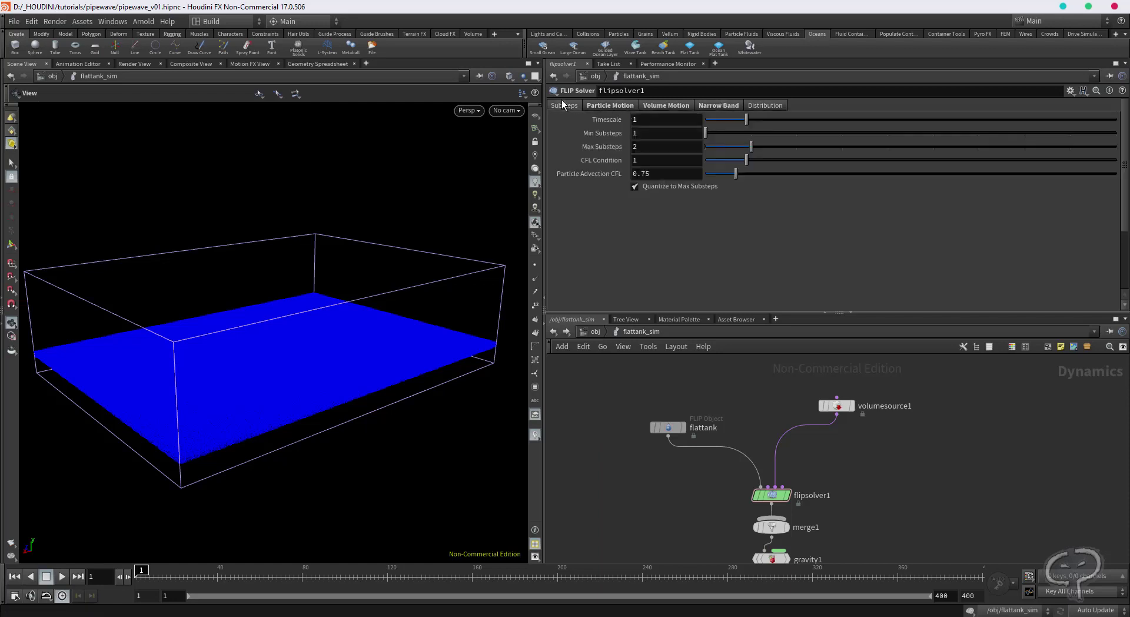
middle_drag(718, 395, 692, 402)
- Set the flattank FLIP object's Particle Separation to 0.08
drag(642, 434, 649, 463)
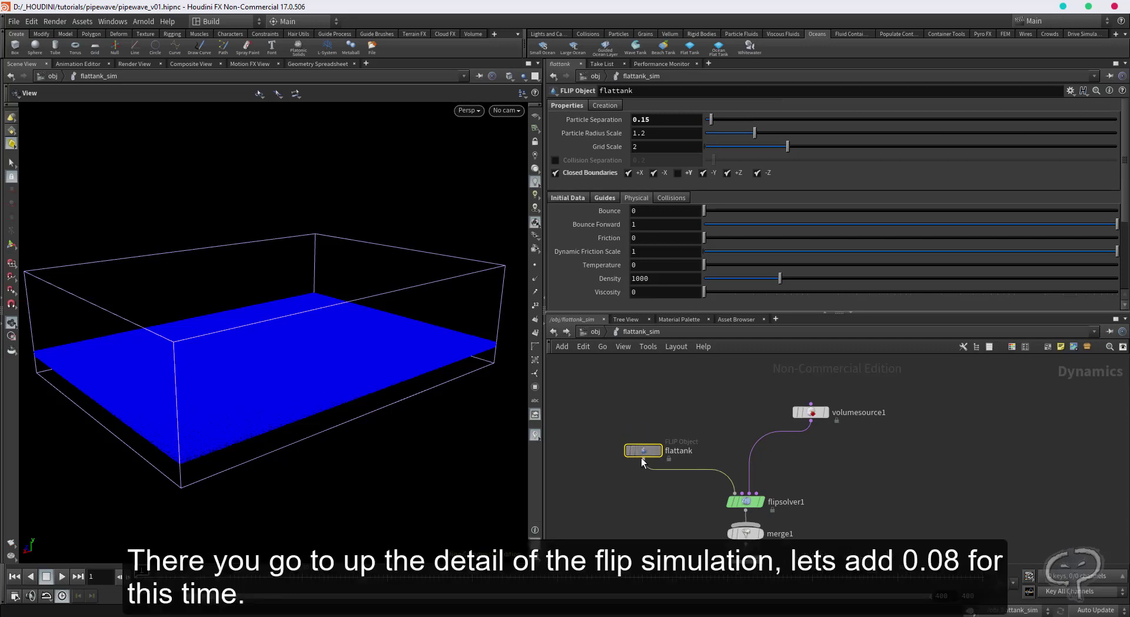
double_click(644, 120)
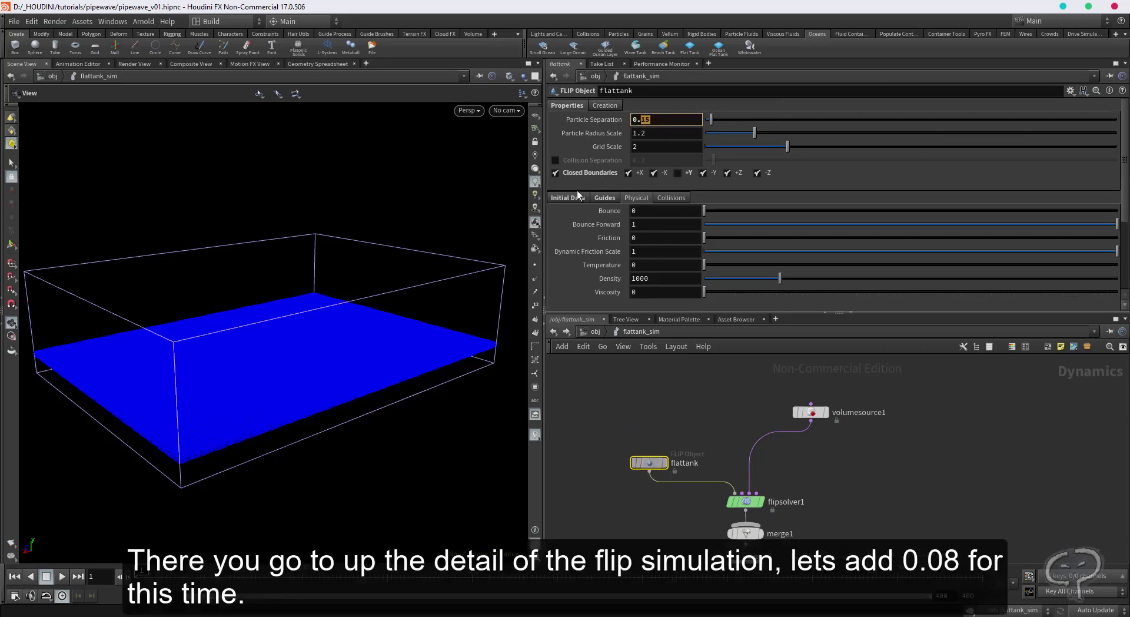
text(0.08)
key(Return)
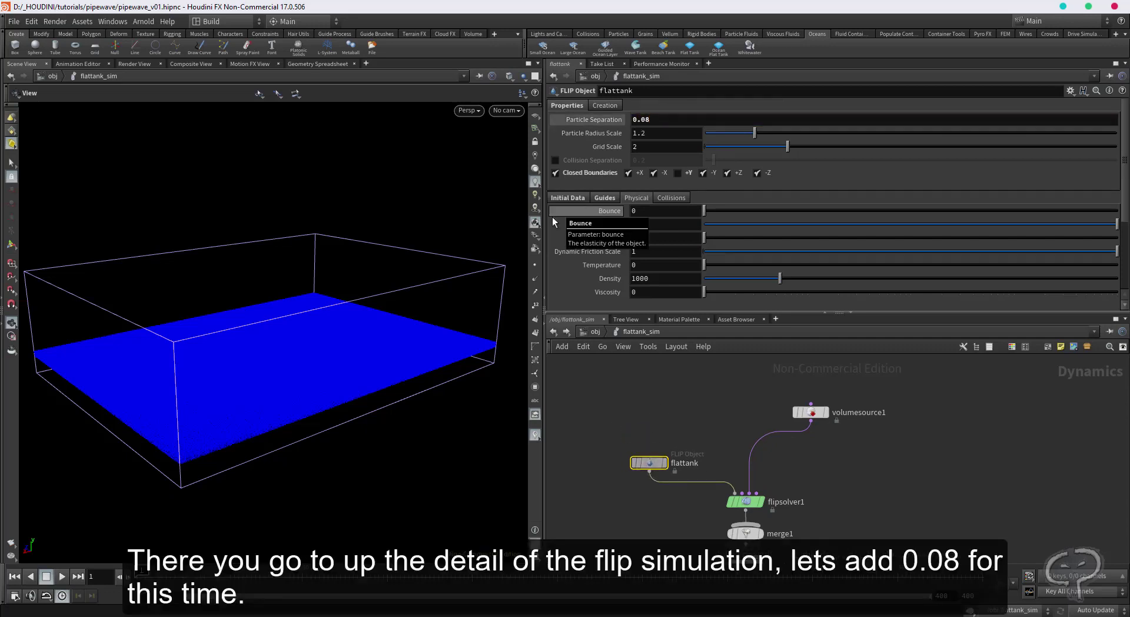
click(594, 119)
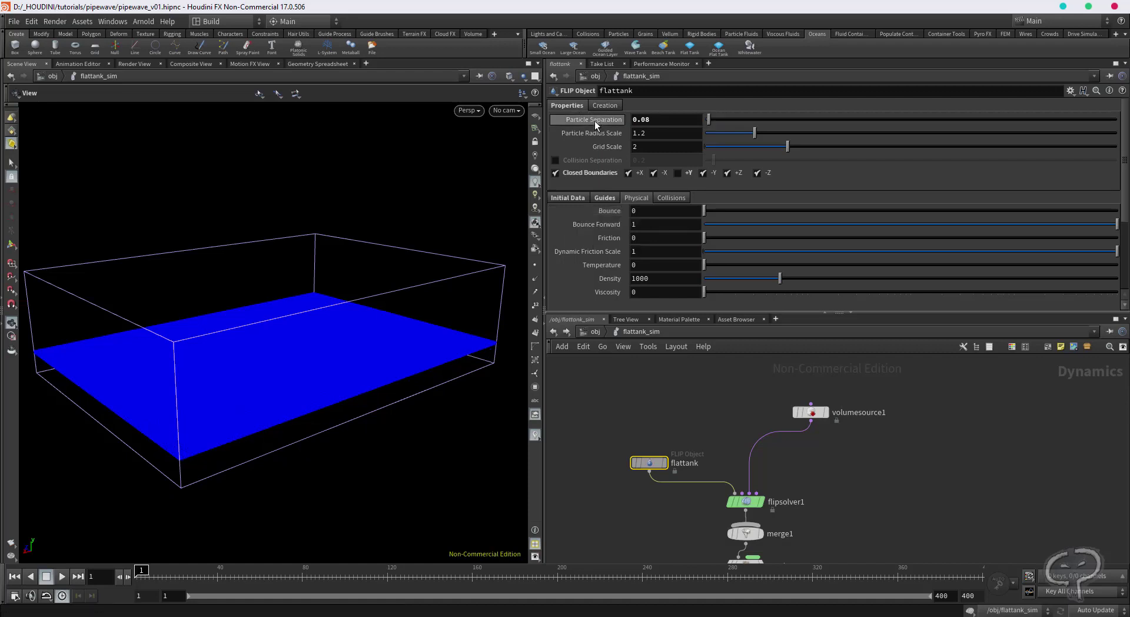
- Check flattank's node info, then go up to /obj and back into flattank_sim
middle_click(649, 463)
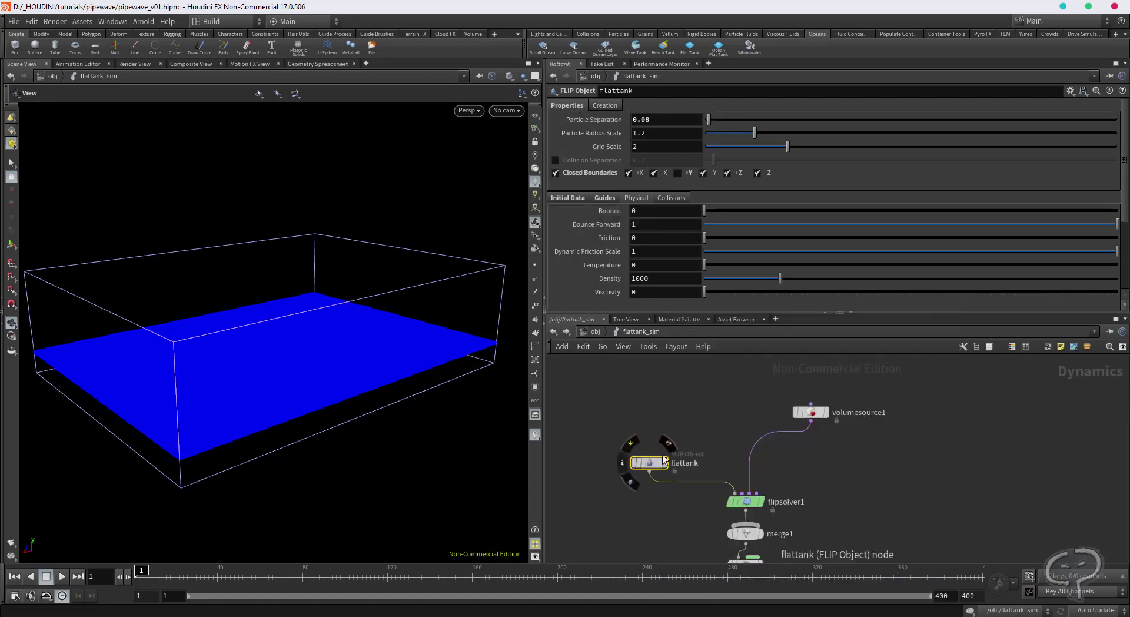
middle_drag(726, 457, 725, 412)
middle_drag(798, 457, 755, 448)
click(594, 334)
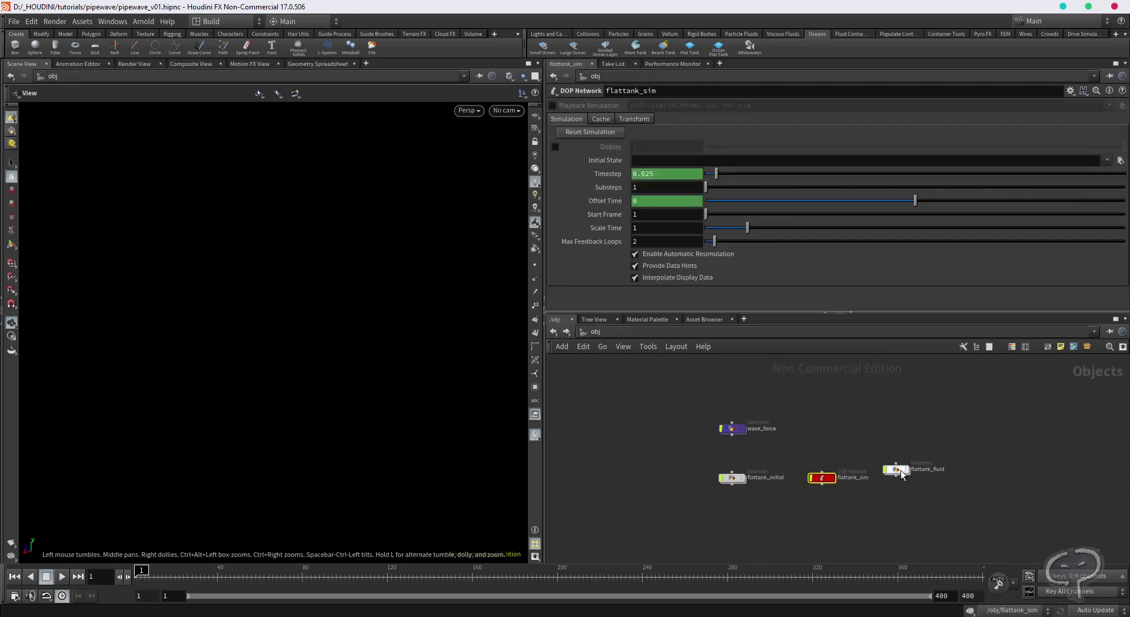
double_click(823, 477)
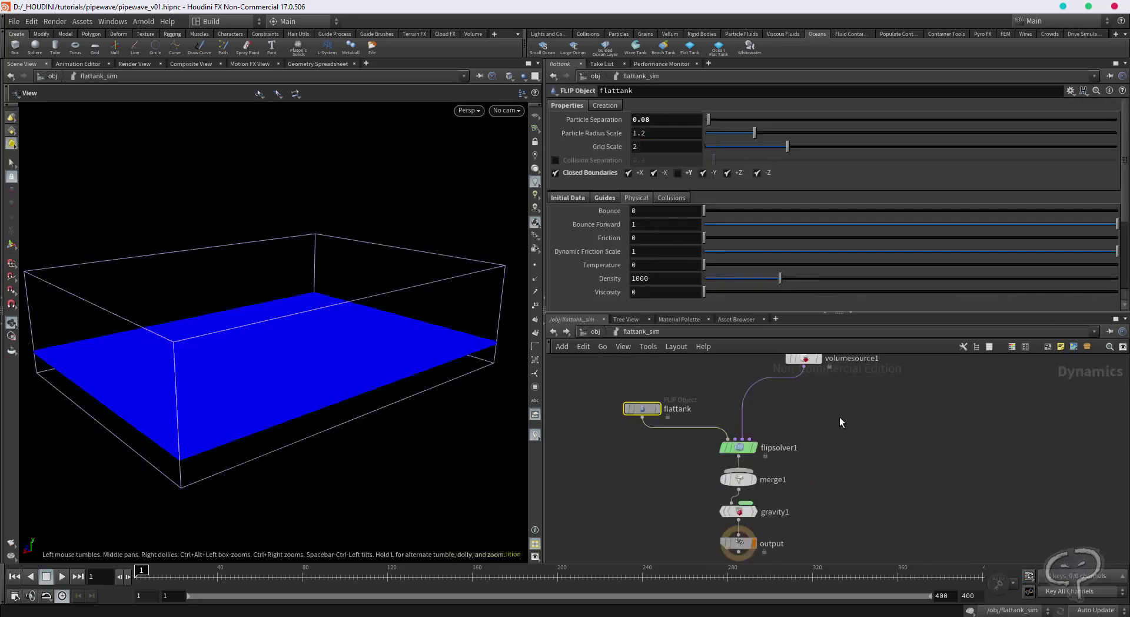
middle_drag(839, 422, 821, 460)
- Add a Gas Vortex Confinement node merged with volumesource1 through merge2 into flipsolver1
key(Tab)
text(v)
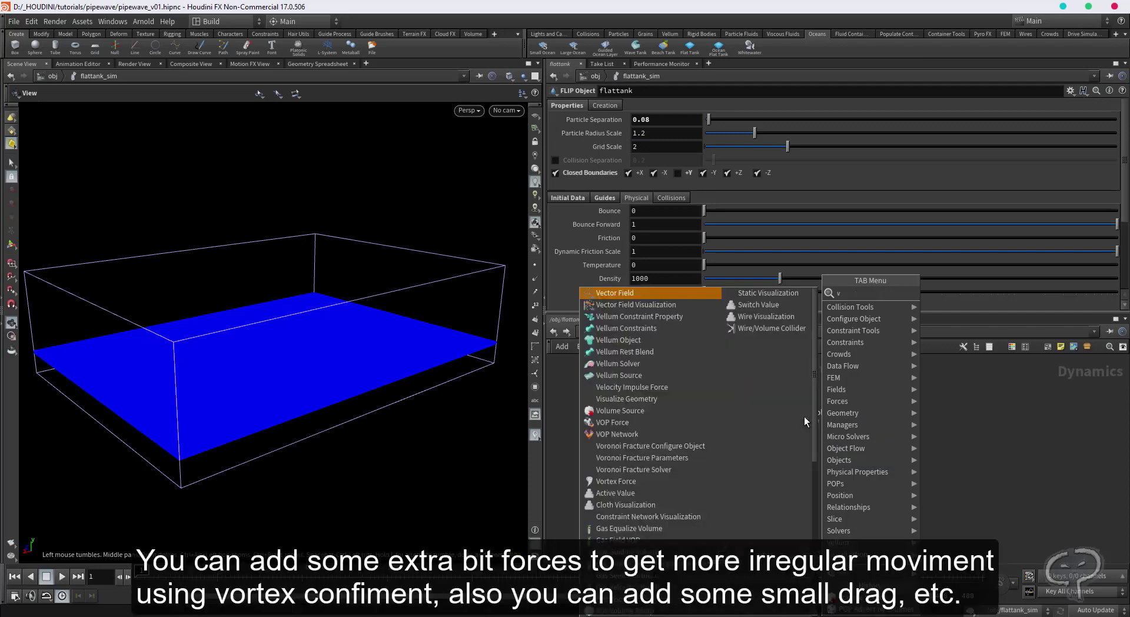
text(ort)
key(Down)
key(Down)
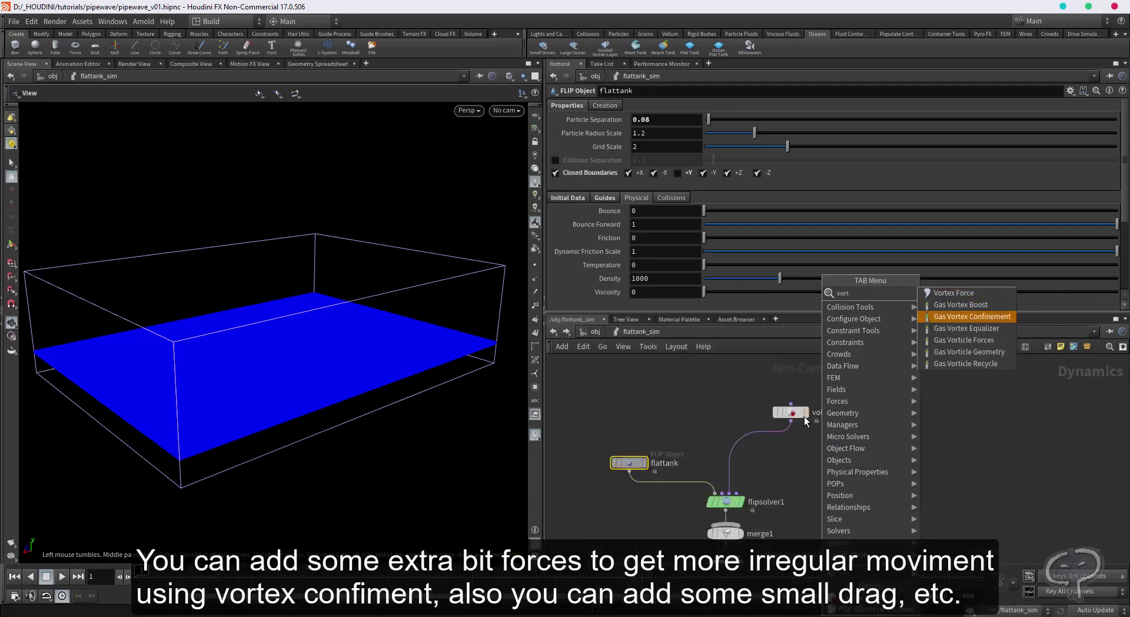
key(Return)
click(704, 395)
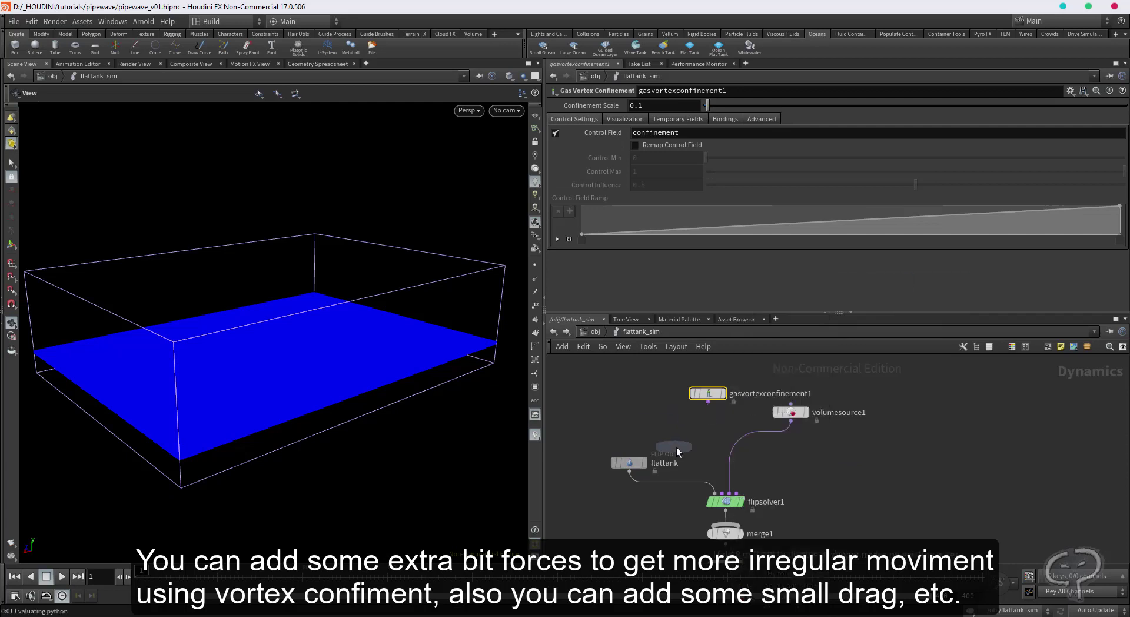
click(742, 442)
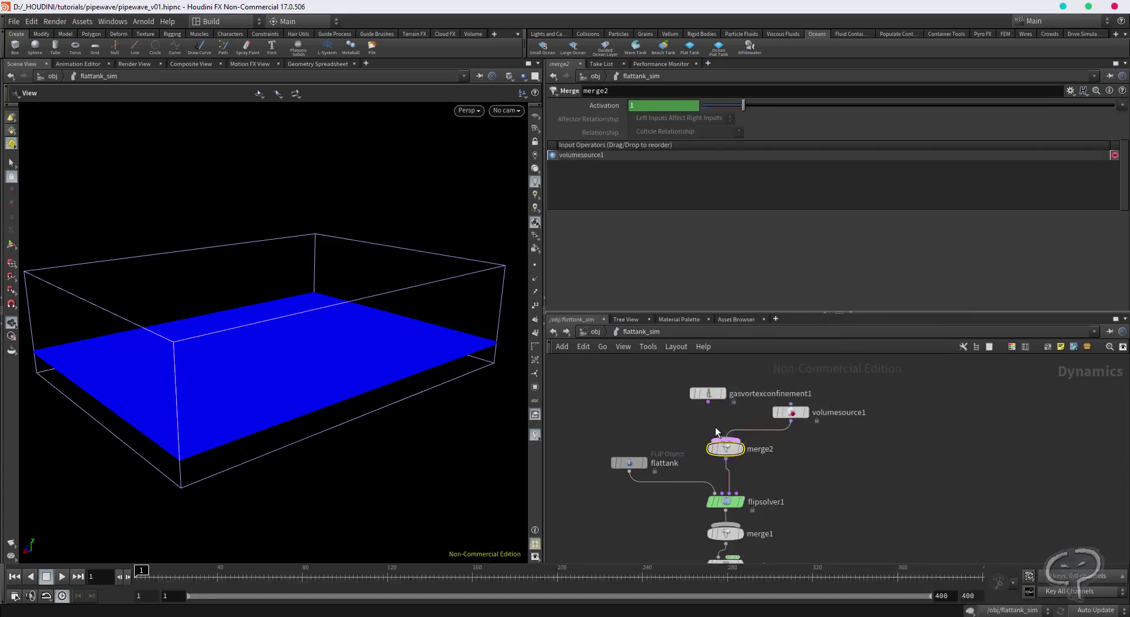
drag(724, 438, 707, 402)
click(708, 393)
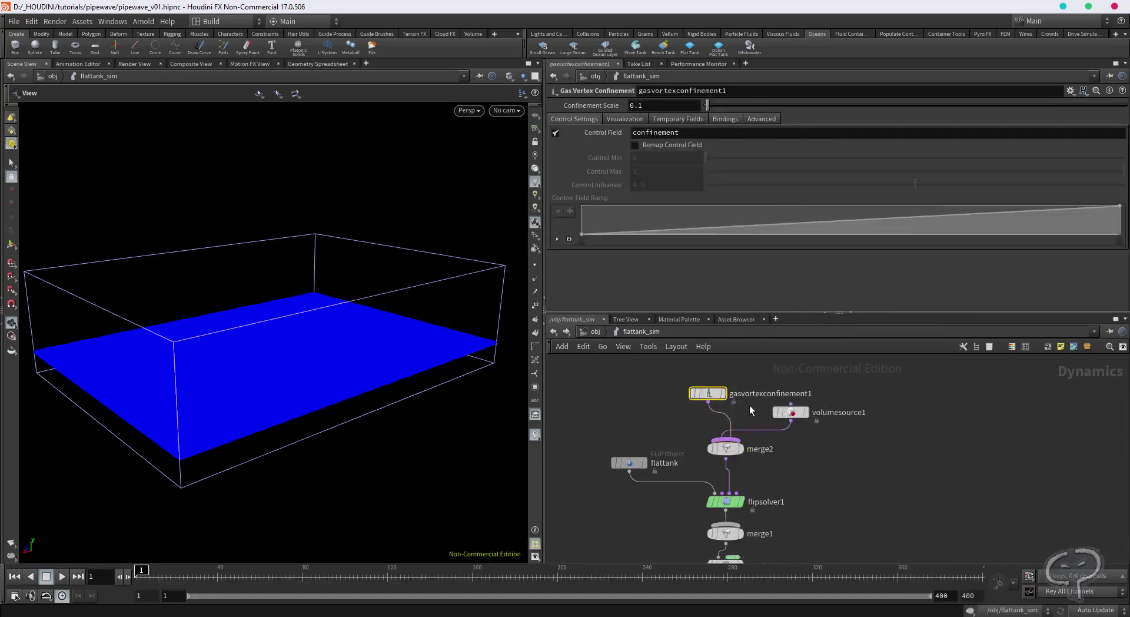
mouse_move(792, 413)
mouse_down()
mouse_move(673, 404)
mouse_move(773, 402)
mouse_up()
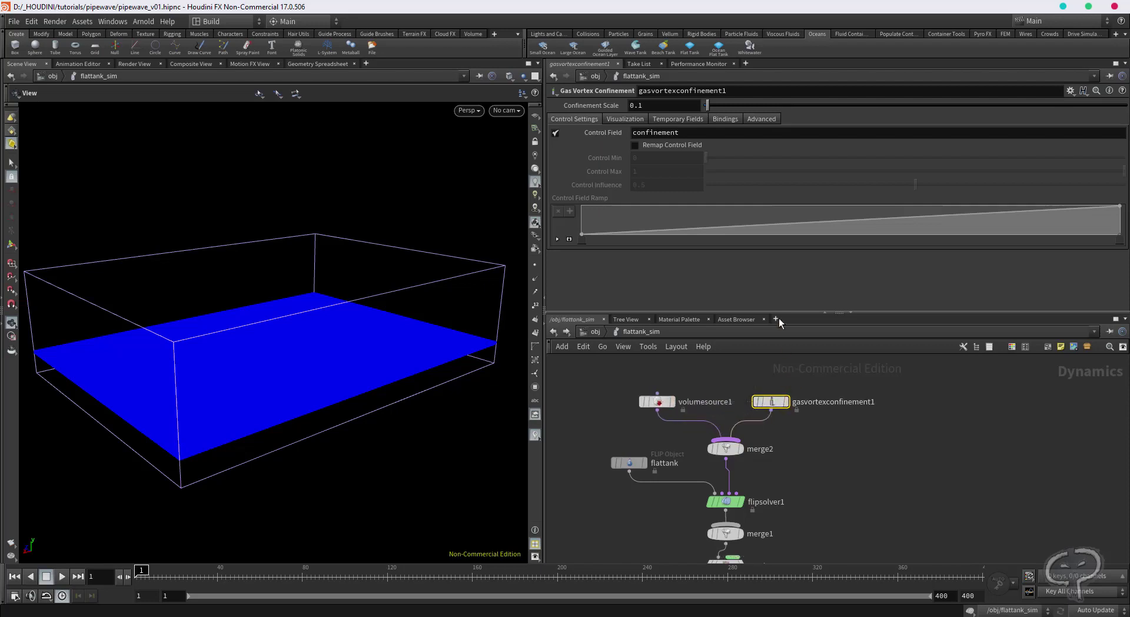
- Set Confinement Scale to 0.25, rename the node extra_swirls, and save the scene
drag(640, 110, 634, 112)
text(25)
key(Return)
double_click(819, 403)
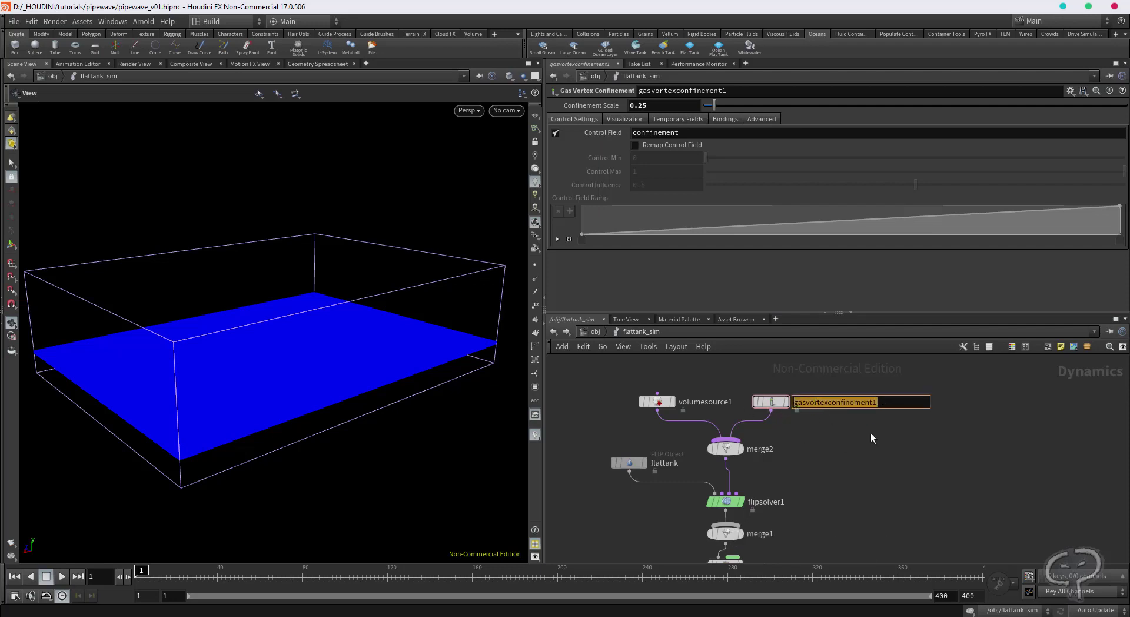
text(extra_swirls)
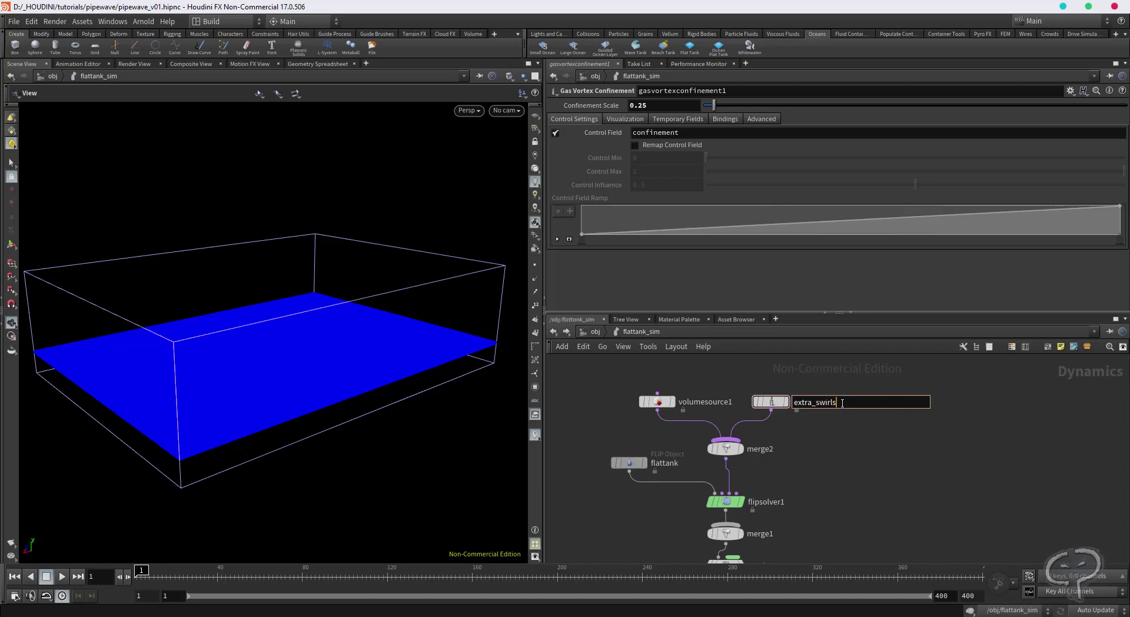
key(Return)
mouse_move(682, 379)
middle_down()
mouse_move(734, 369)
mouse_move(762, 381)
middle_up()
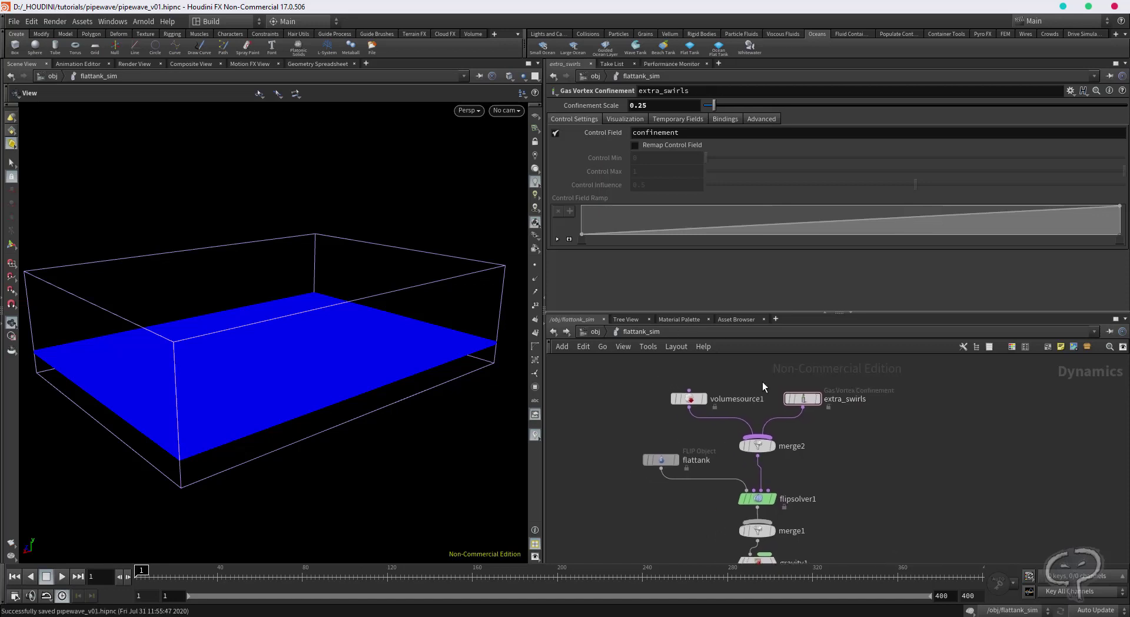
key(ctrl+s)
- Rename volumesource1 to wave_force and select it together with extra_swirls
double_click(725, 400)
text(wave)
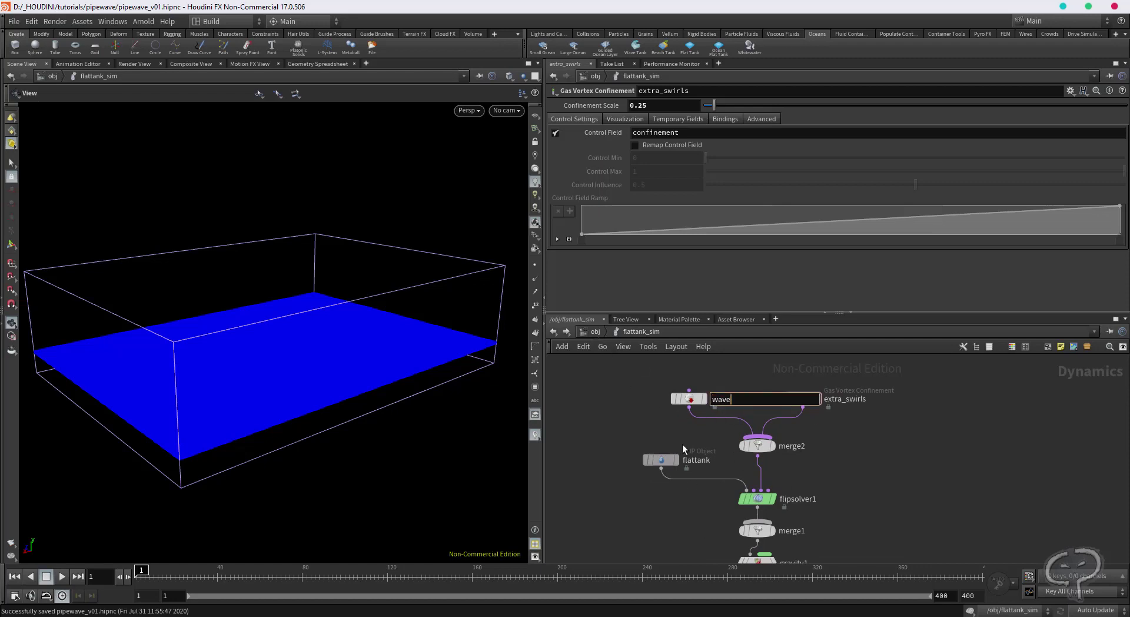
text(_force)
key(Return)
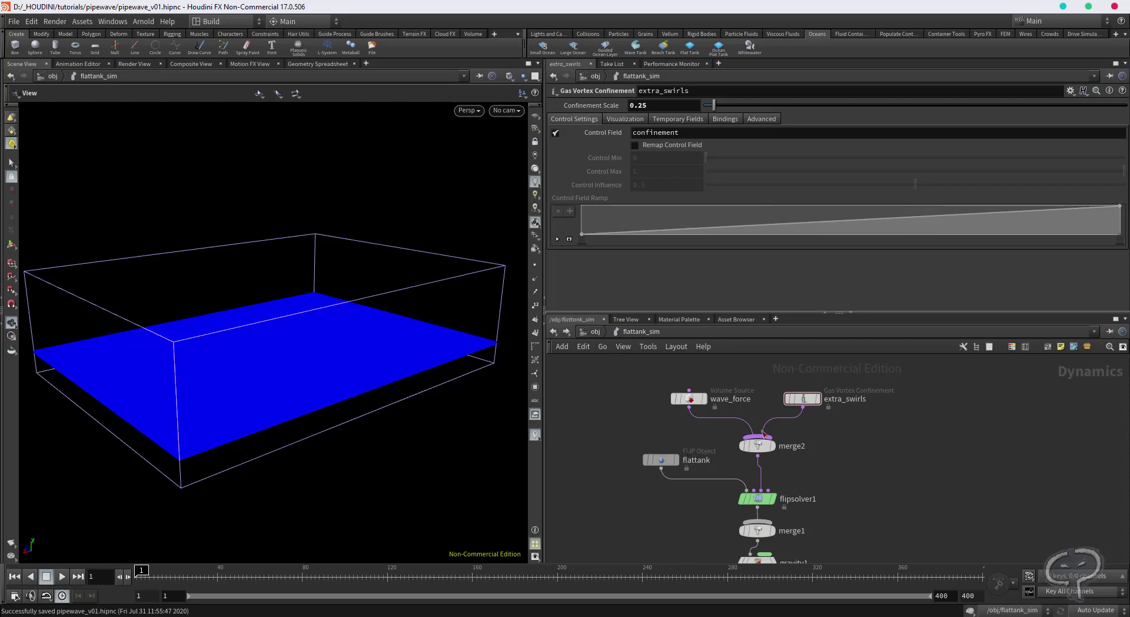
drag(592, 367, 822, 424)
- Colour wave_force and extra_swirls purple and move them with merge2 to the right
key(c)
click(1062, 531)
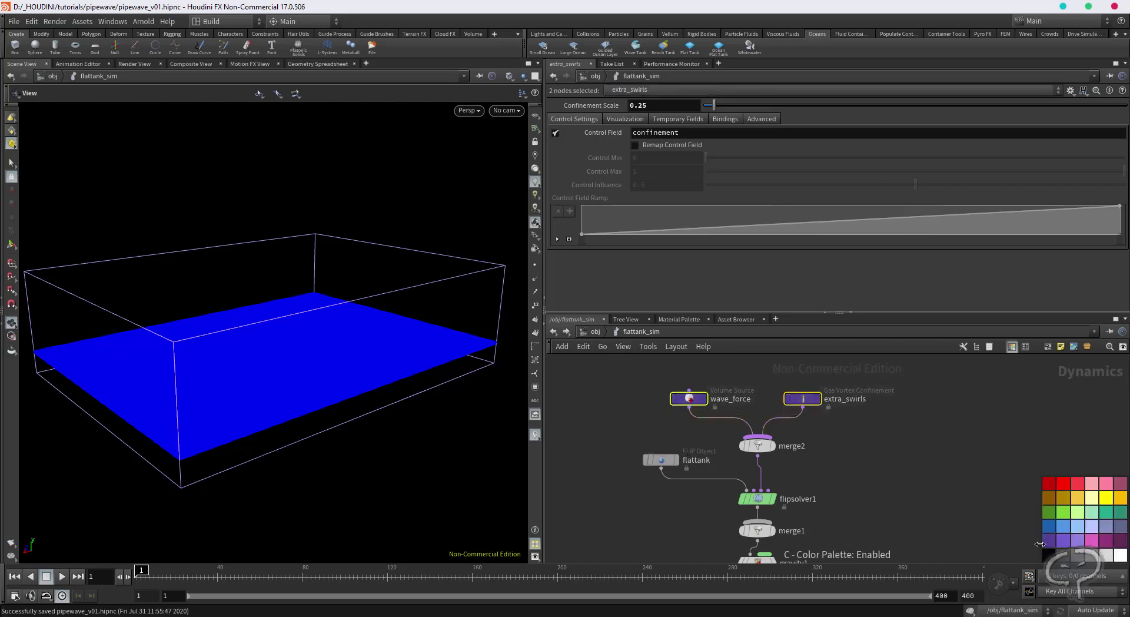
key(c)
middle_drag(847, 465, 823, 483)
shift+click(725, 466)
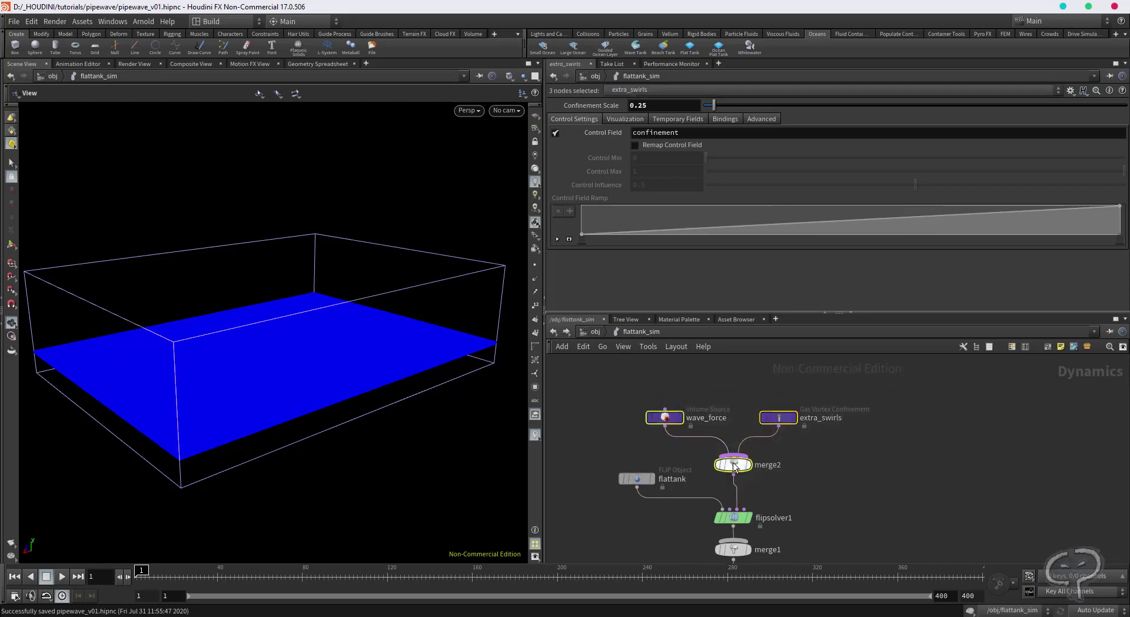
drag(719, 468, 855, 469)
click(728, 428)
mouse_move(728, 429)
middle_down()
mouse_move(708, 376)
mouse_move(756, 432)
middle_up()
- Add a POP Advect by Volumes node, uncheck Treat as Wind, then delete it
click(800, 408)
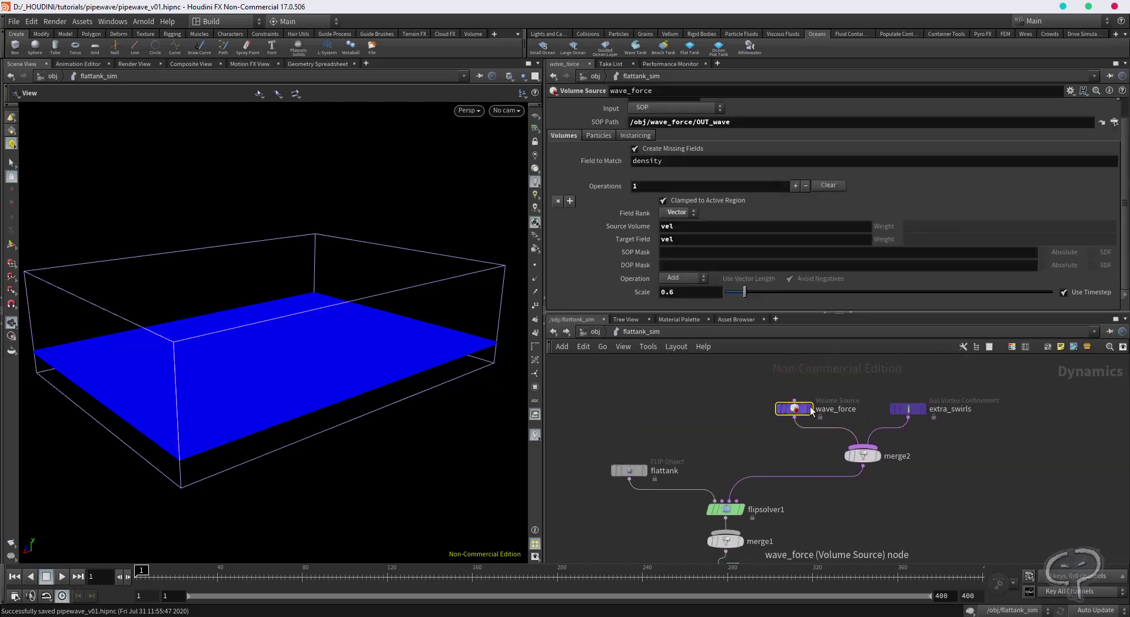
key(Tab)
text(pop)
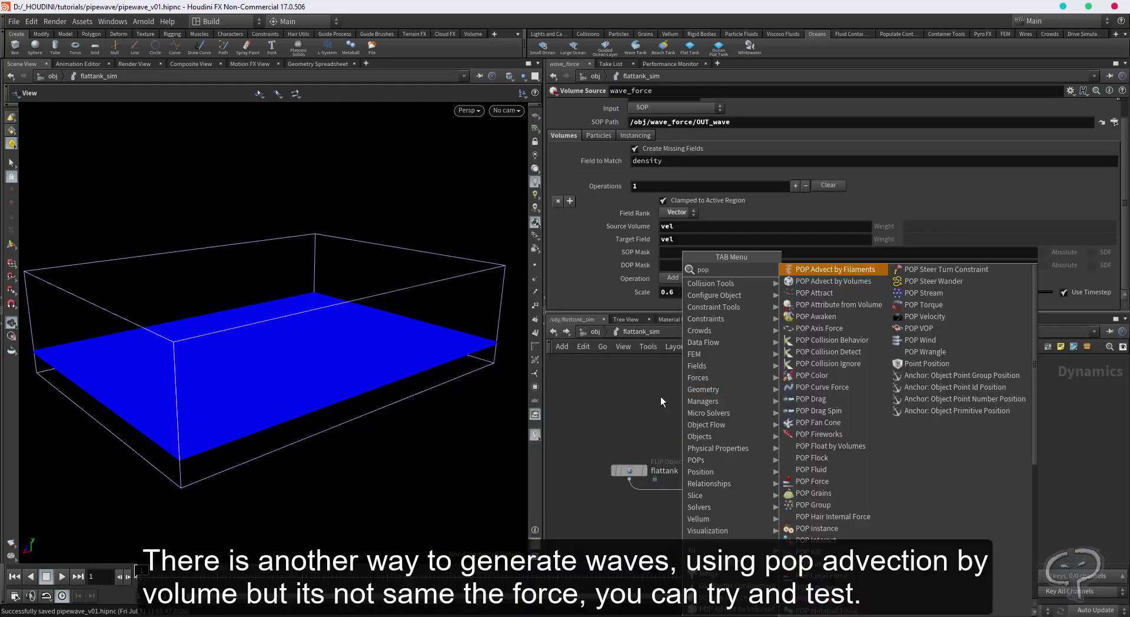
key(Down)
key(Return)
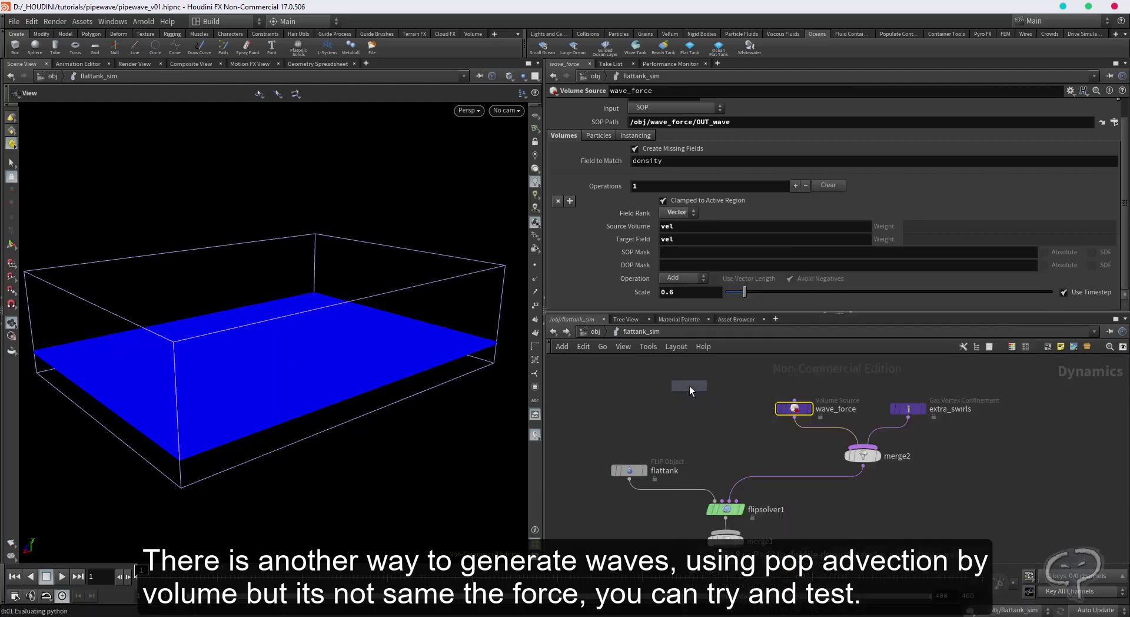
click(688, 386)
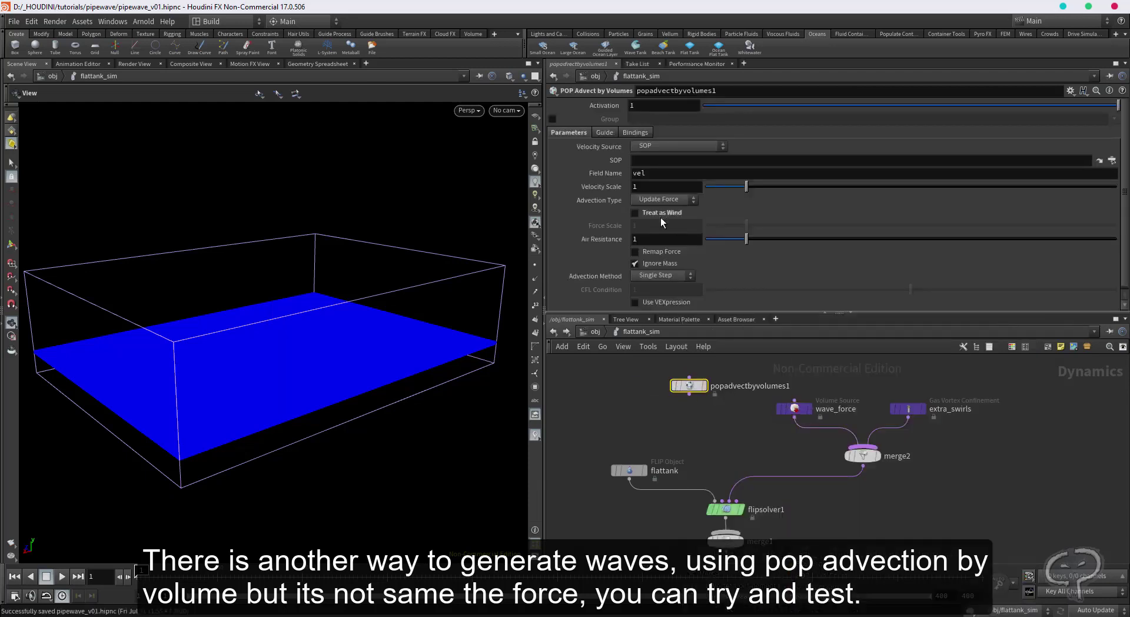
click(635, 213)
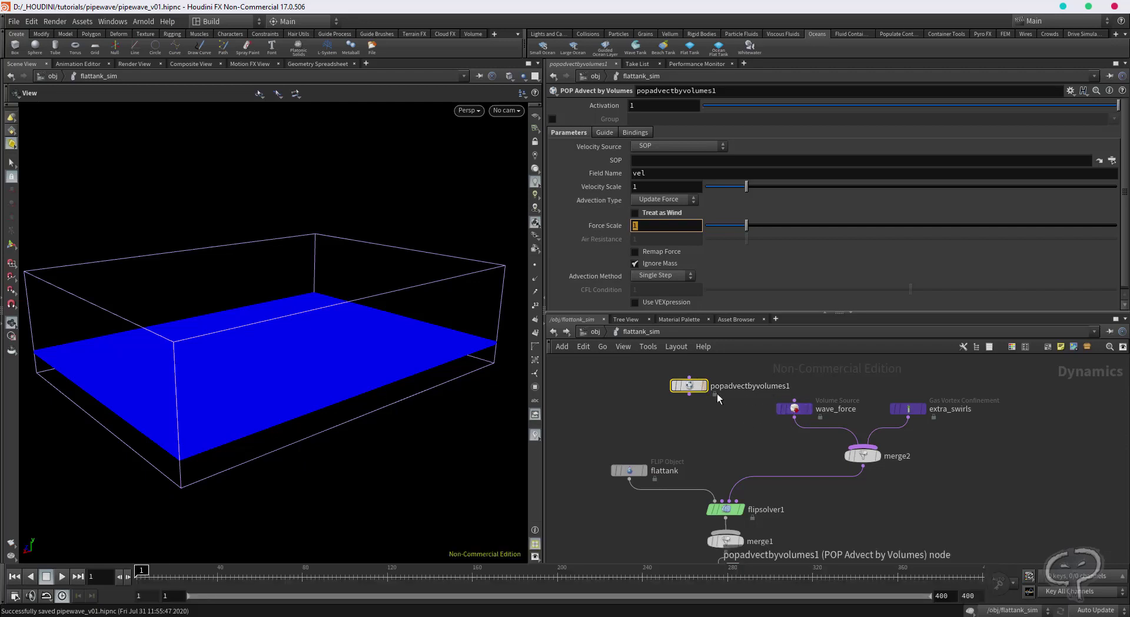
key(Delete)
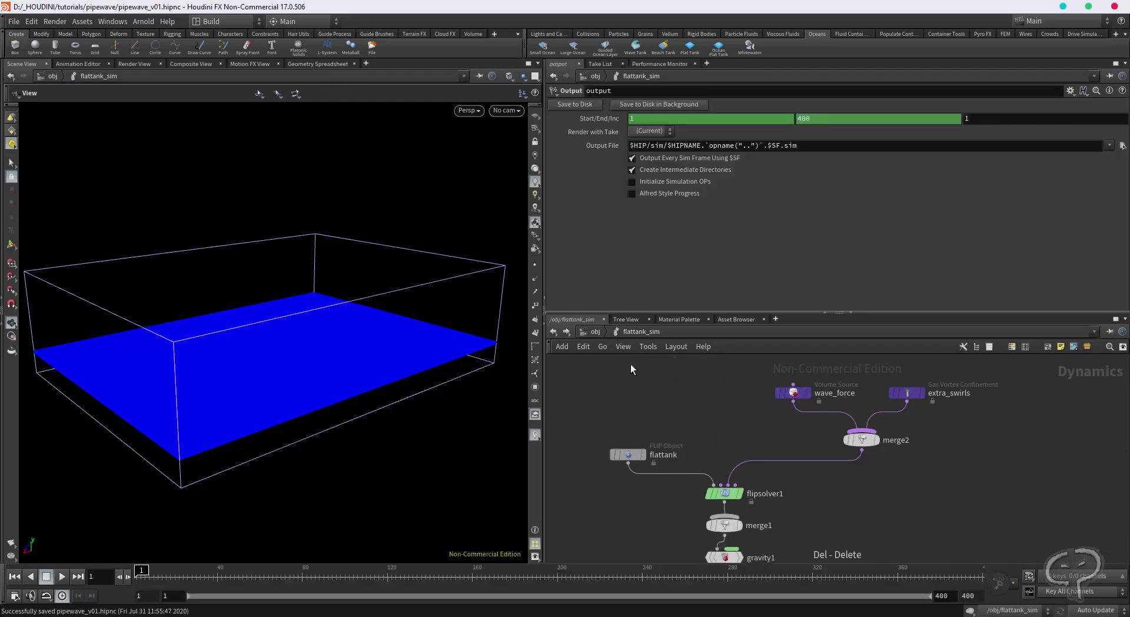
- Enter flattank_fluid, delete the unused left-branch nodes, and line the cache chain up under import_flattank
click(594, 331)
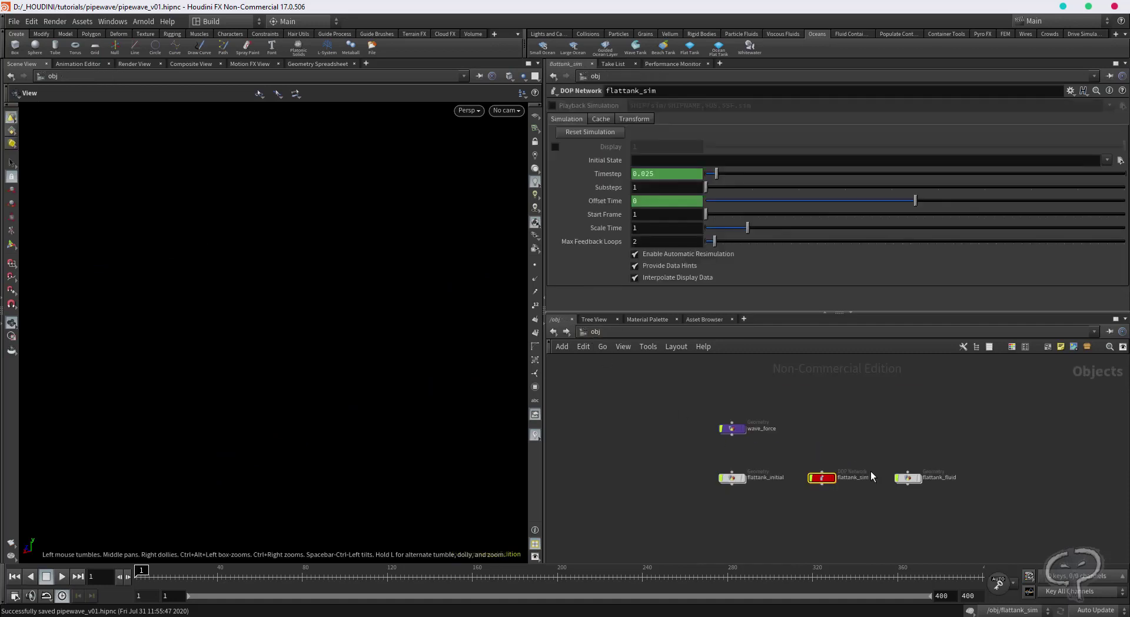
double_click(909, 477)
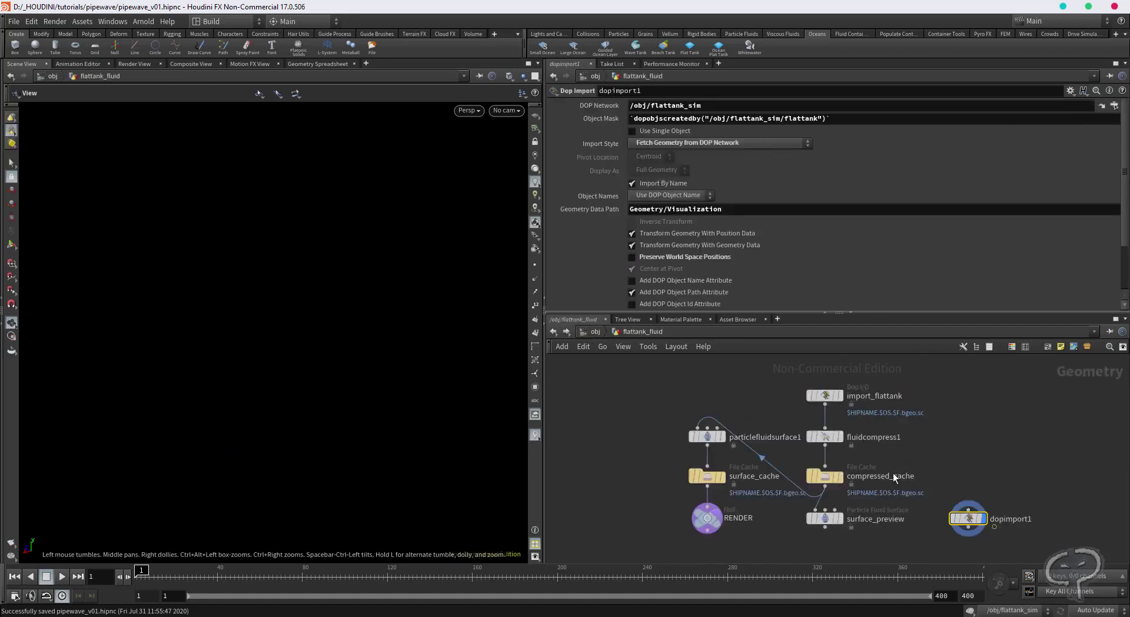
click(838, 388)
key(Delete)
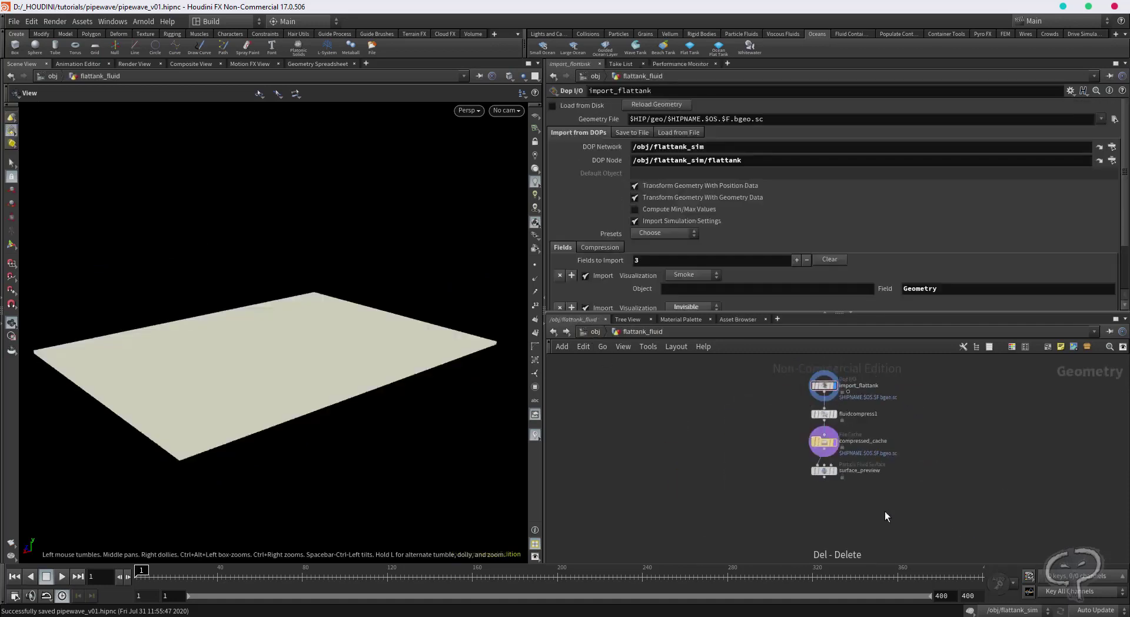
mouse_move(824, 415)
mouse_down()
mouse_move(827, 460)
mouse_move(825, 432)
mouse_up()
drag(849, 495, 846, 471)
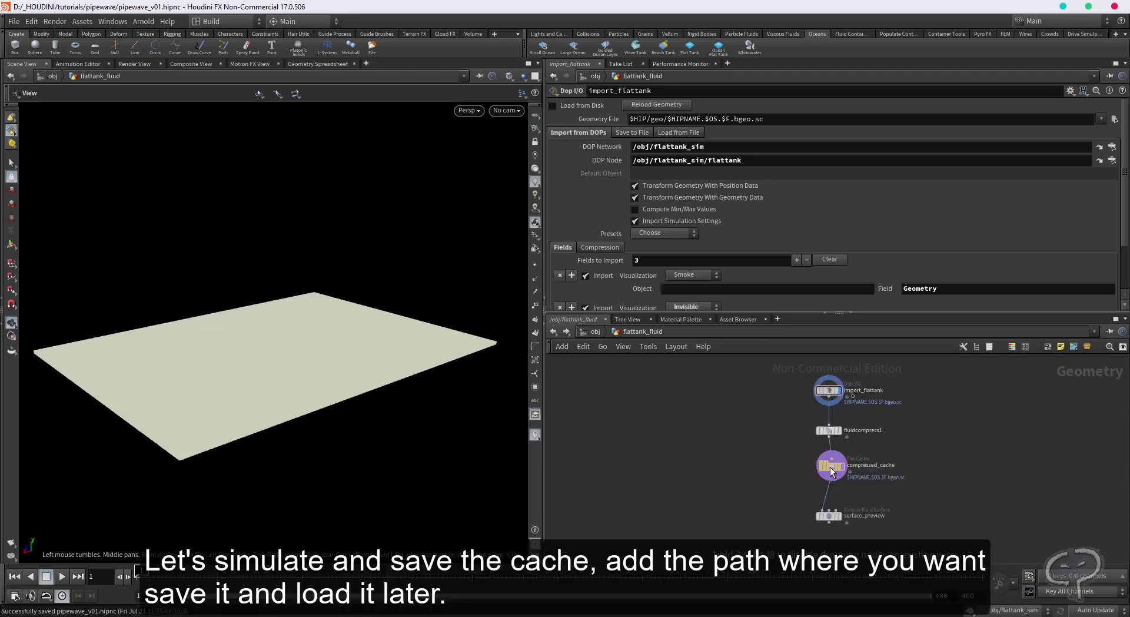
- Point compressed_cache at $SIM/tutorial/pipewave/flip.$F4.bgeo.sc and enable Load from Disk
click(829, 463)
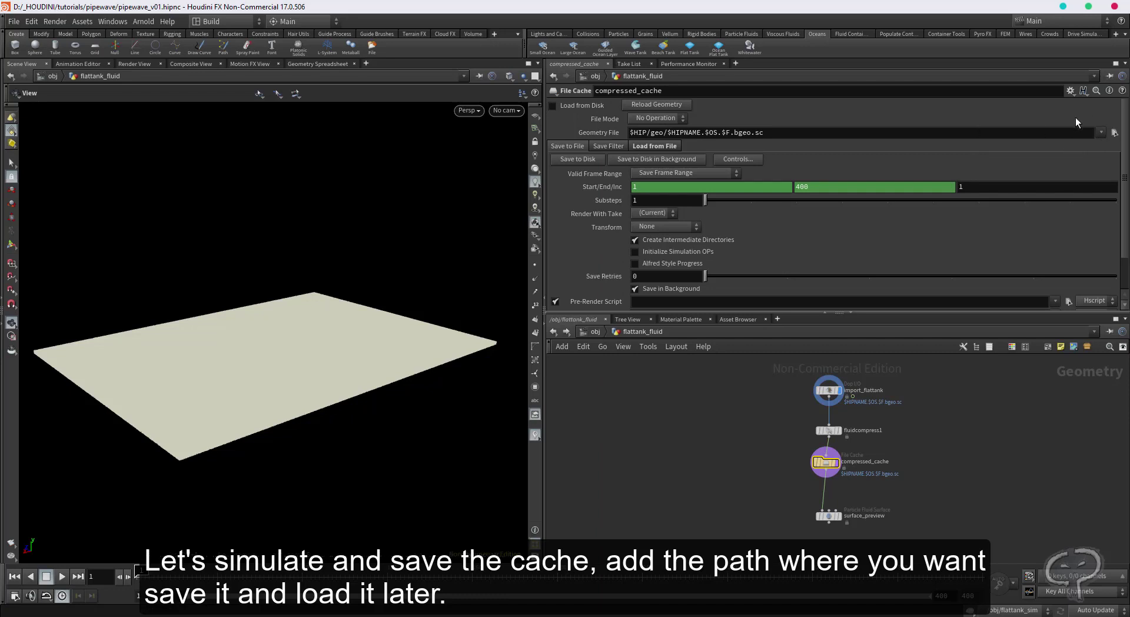
click(1113, 132)
text($SIM/tutorial/pipewave/)
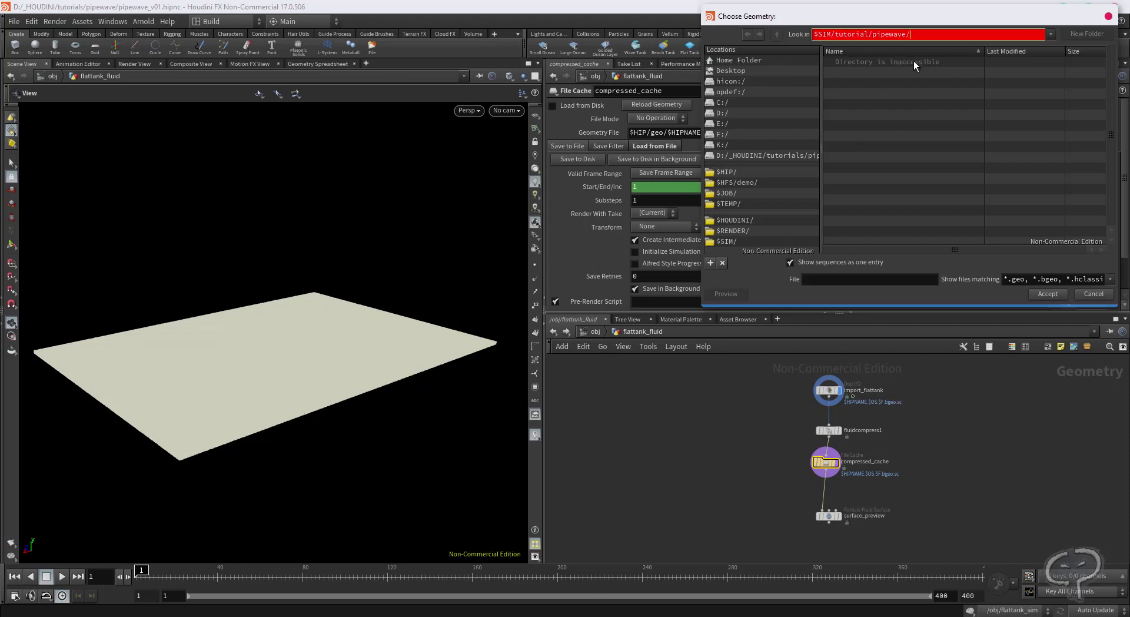
key(Return)
double_click(882, 73)
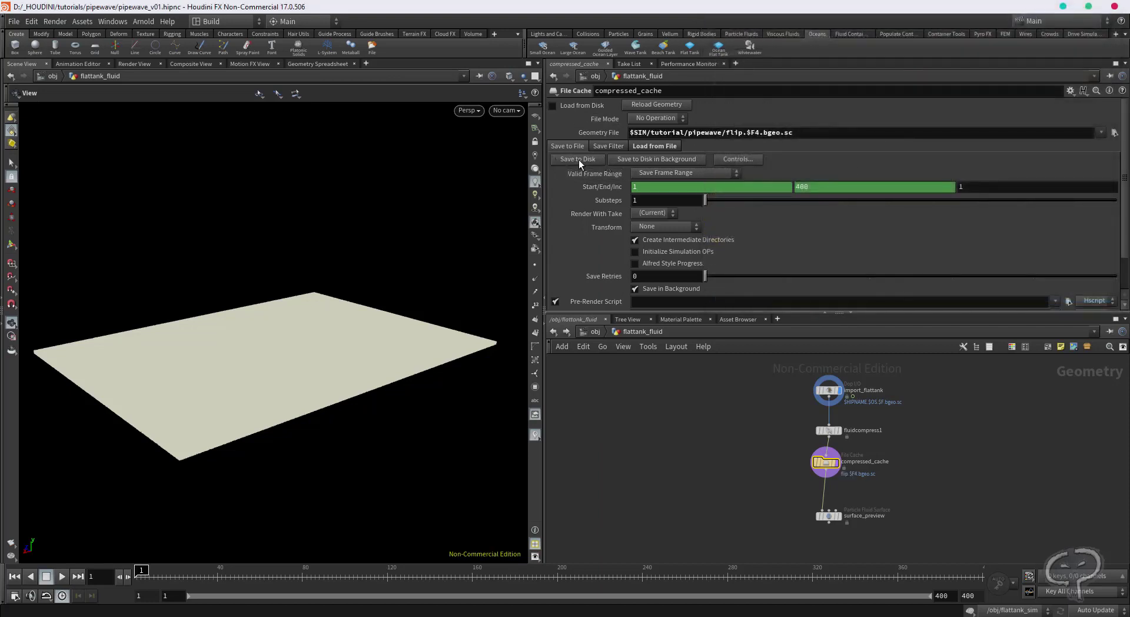
click(570, 105)
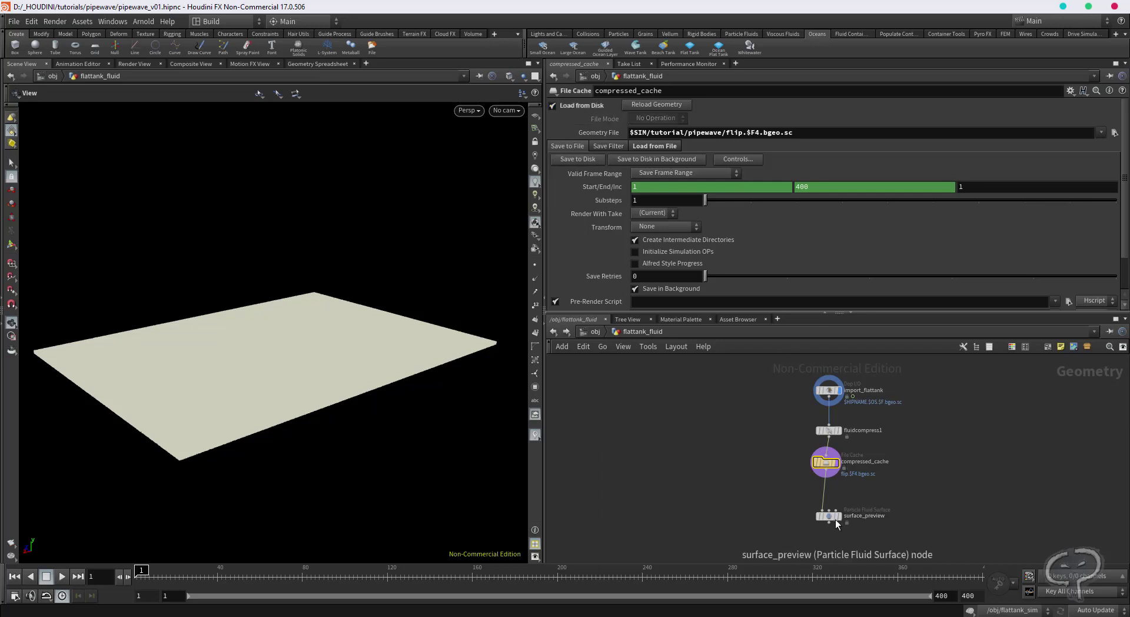
- Move surface_preview to the left and set it as the displayed node
drag(829, 516, 739, 500)
scroll(758, 504, up, 1)
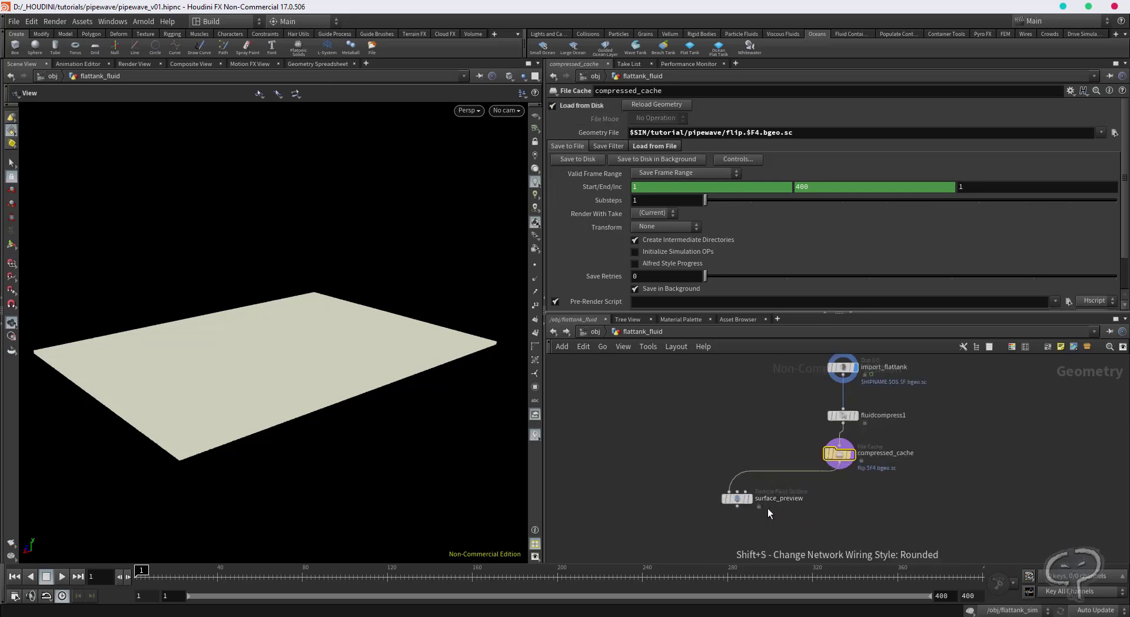
scroll(767, 507, up, 1)
click(732, 500)
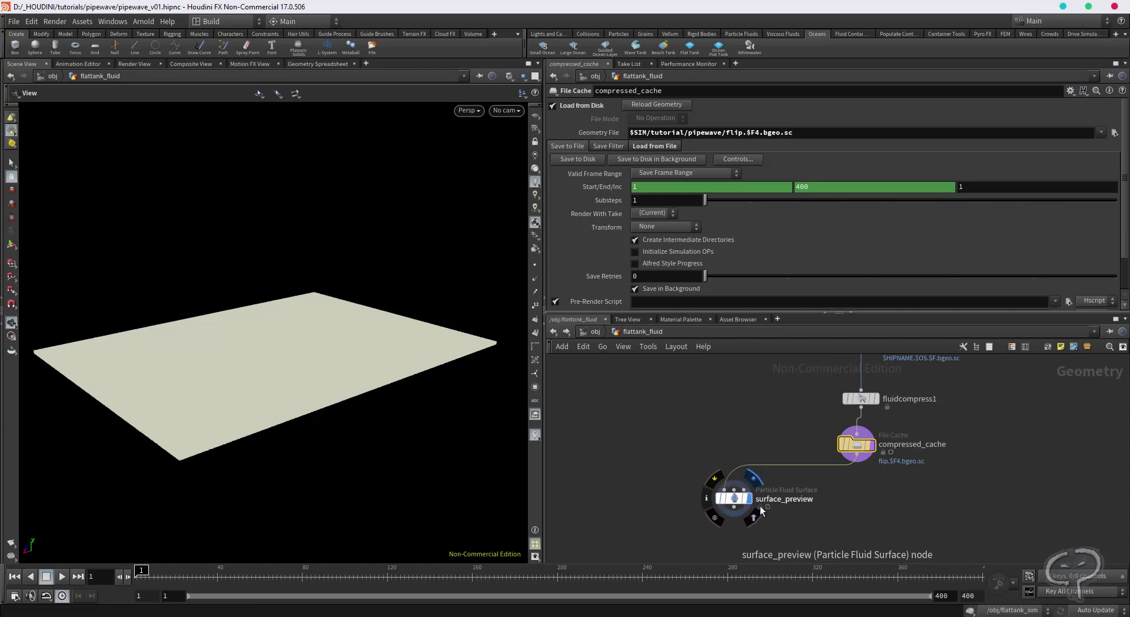
- Set surface_preview's Convert To option to Particles only
click(733, 499)
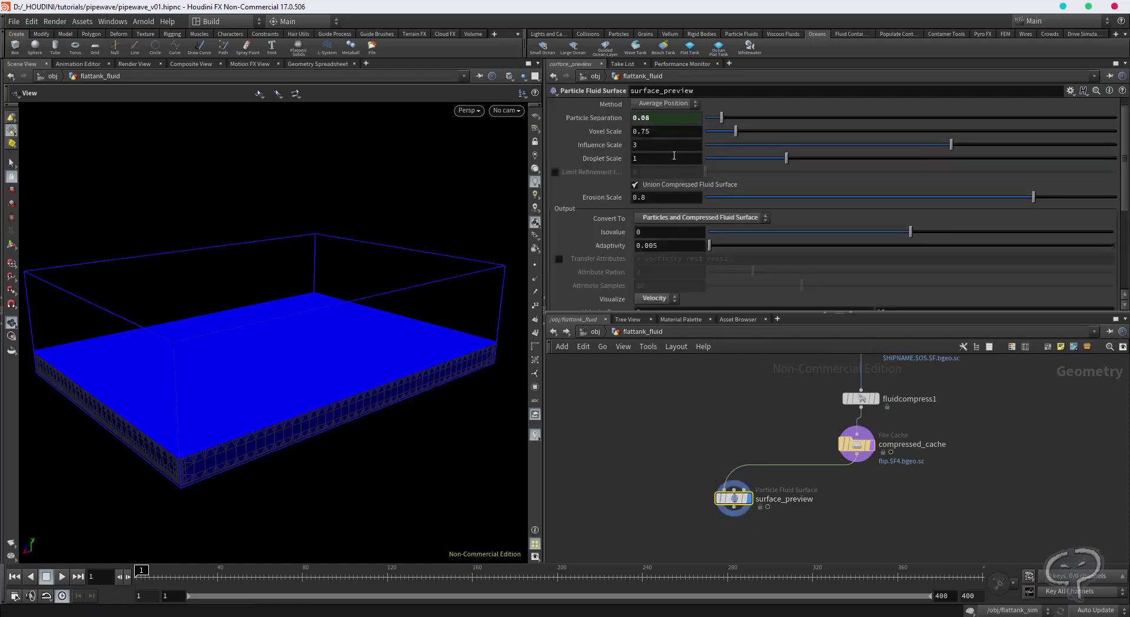
click(670, 217)
click(671, 223)
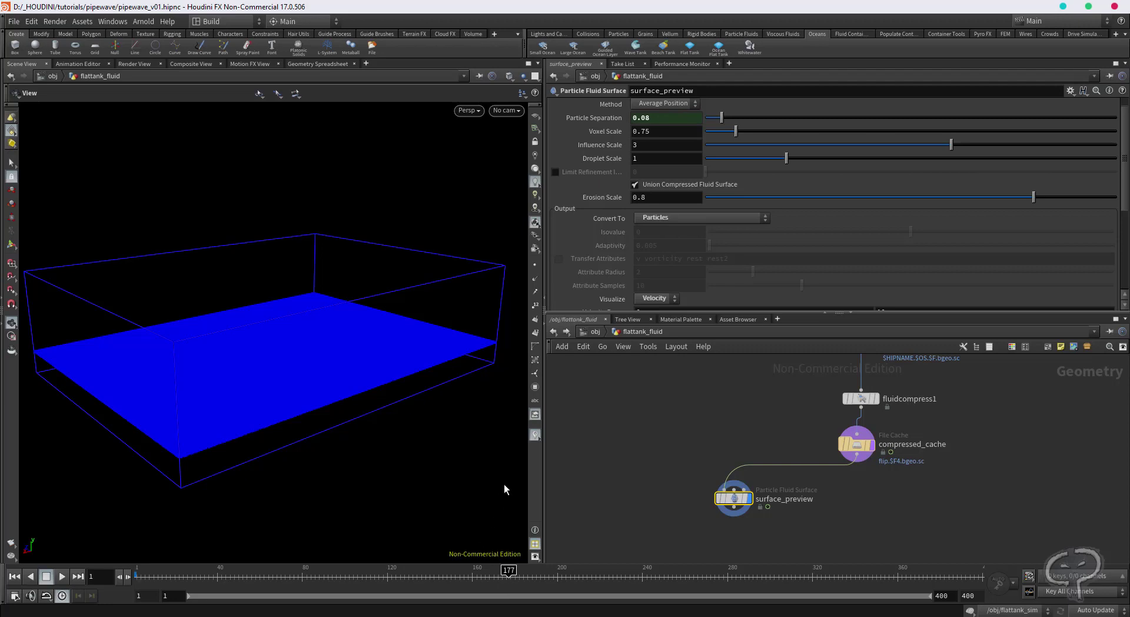
- Jump ahead in the timeline and orbit low around the curling velocity-coloured wave
click(508, 576)
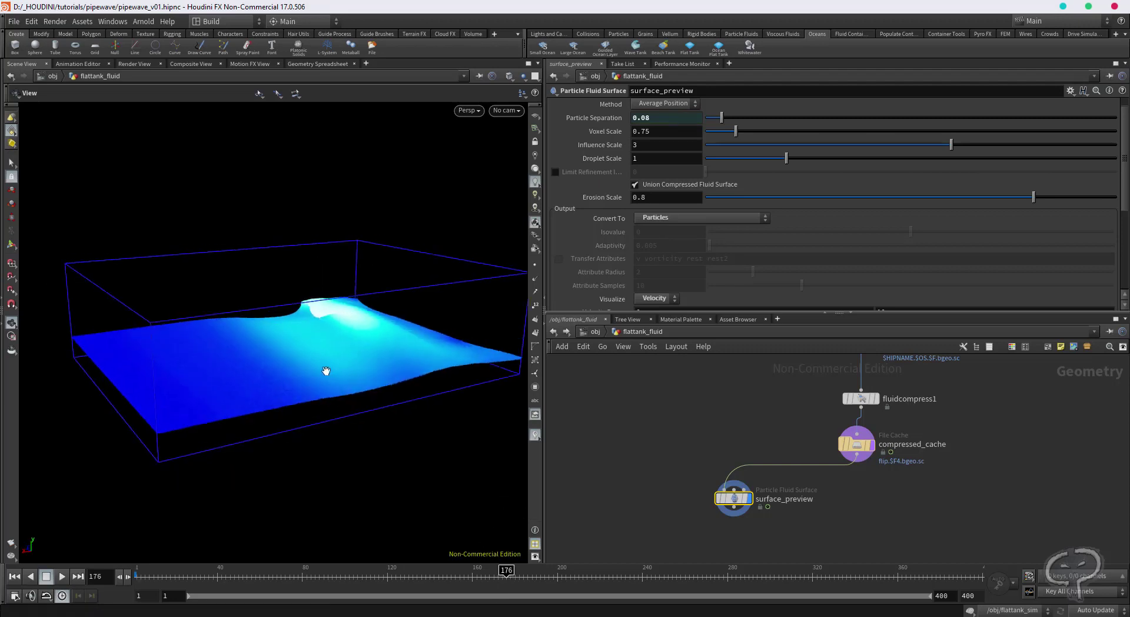
drag(328, 377, 350, 330)
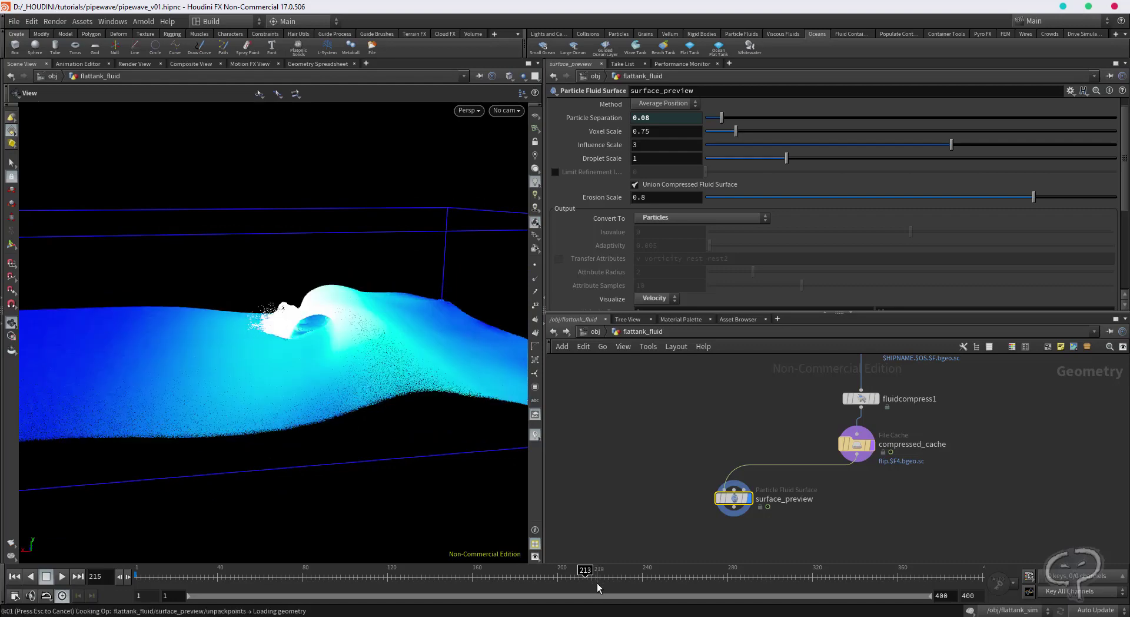
mouse_move(377, 367)
mouse_down()
mouse_move(321, 340)
mouse_move(225, 343)
mouse_up()
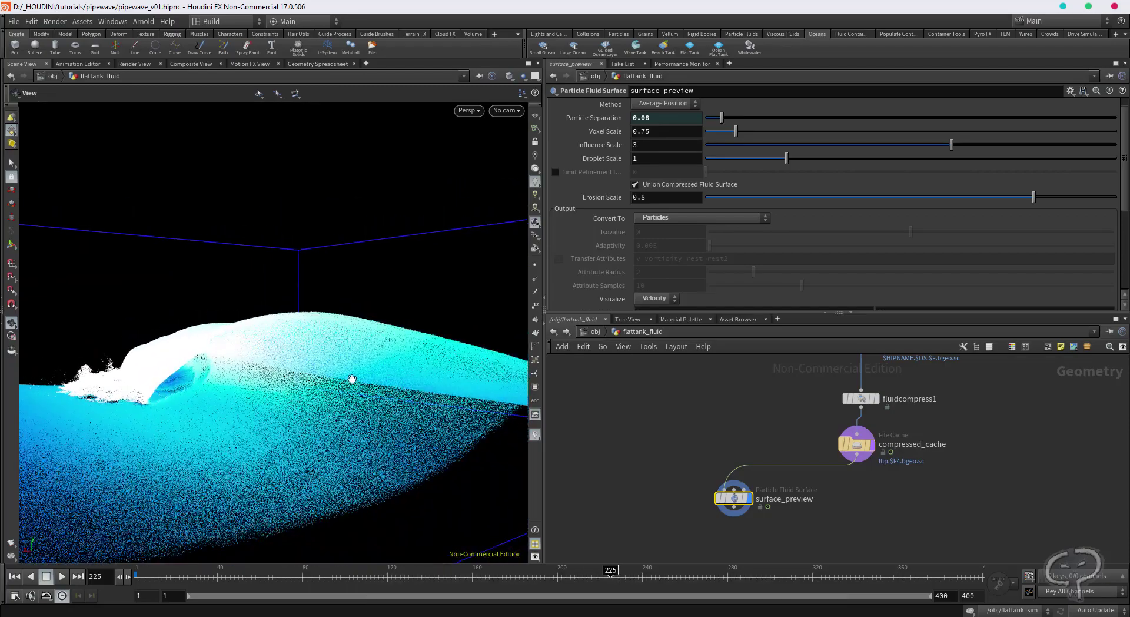
drag(351, 378, 250, 406)
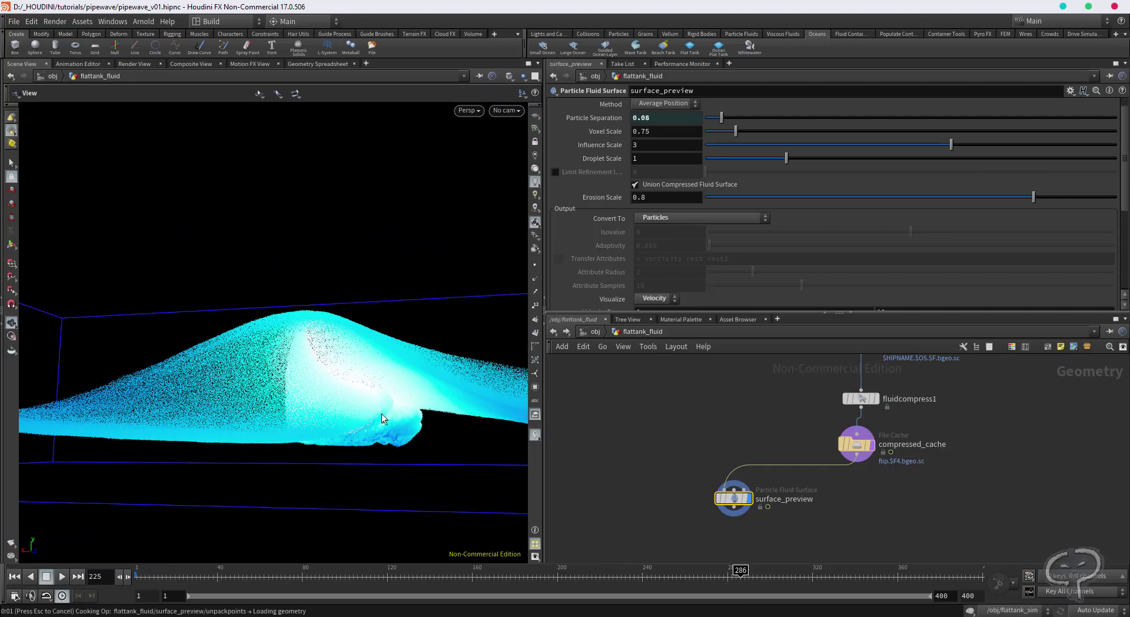
mouse_move(485, 404)
mouse_down()
mouse_move(229, 405)
mouse_move(262, 367)
mouse_up()
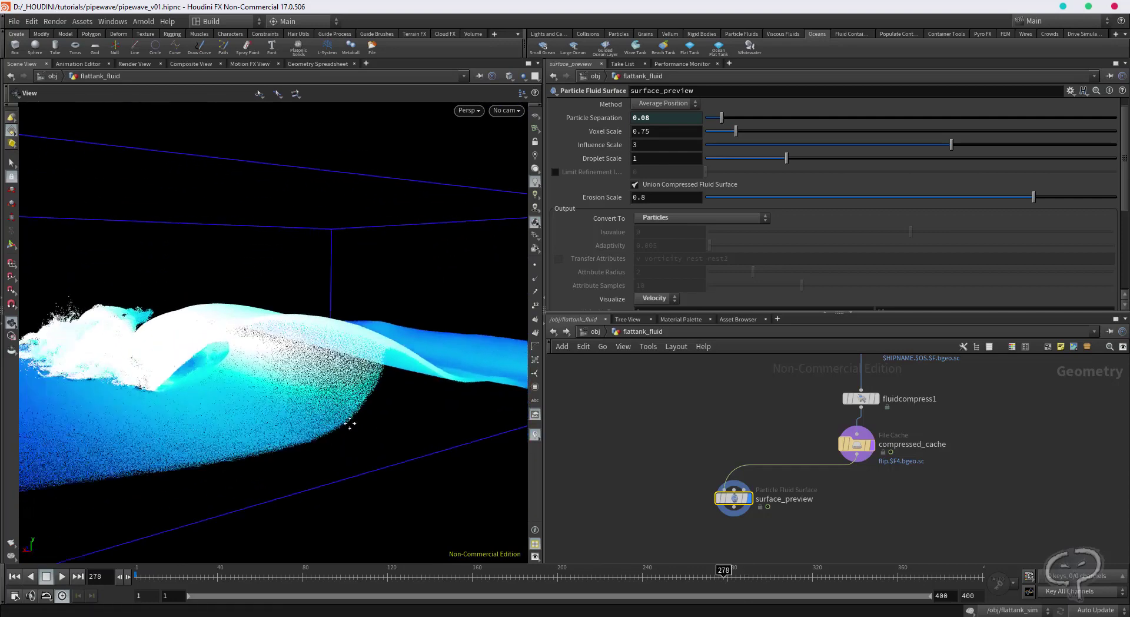
scroll(666, 283, down, 3)
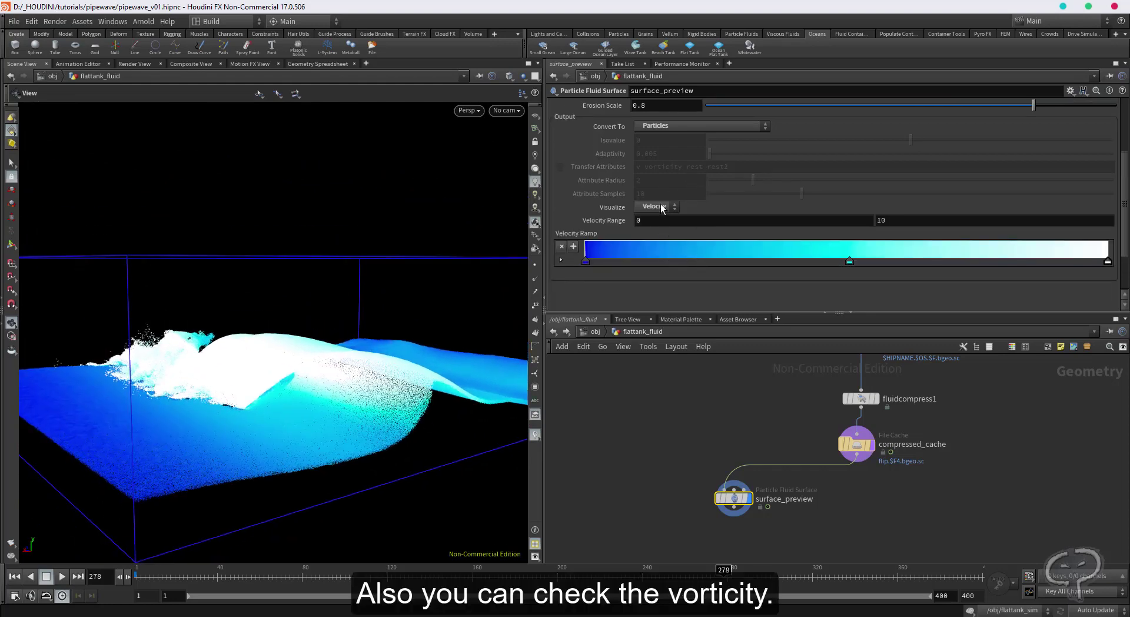
- Colour the particles by vorticity with a 0–15 range and orbit to inspect the breaking crest
click(660, 246)
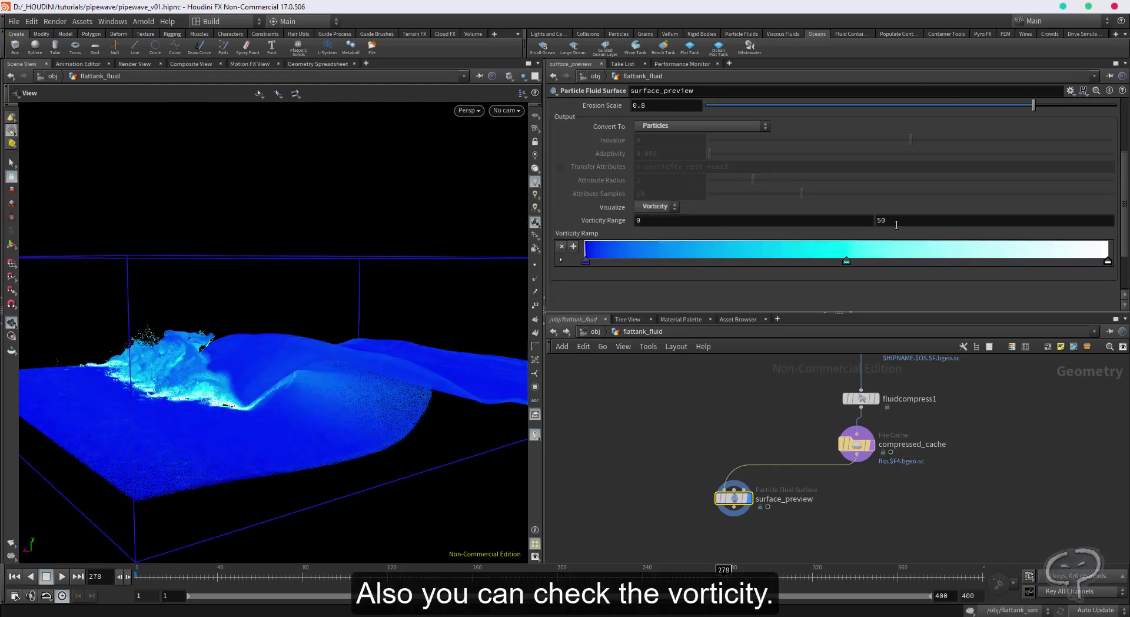
text(5)
key(Return)
mouse_move(270, 390)
mouse_down()
mouse_move(383, 391)
mouse_move(169, 349)
mouse_up()
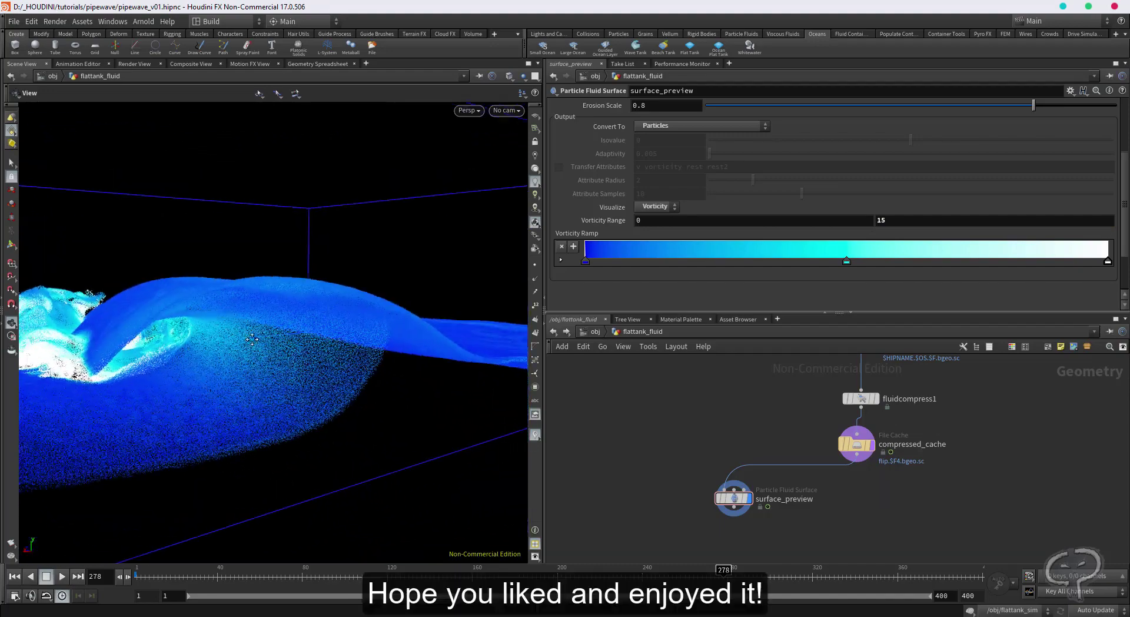
drag(239, 344, 359, 375)
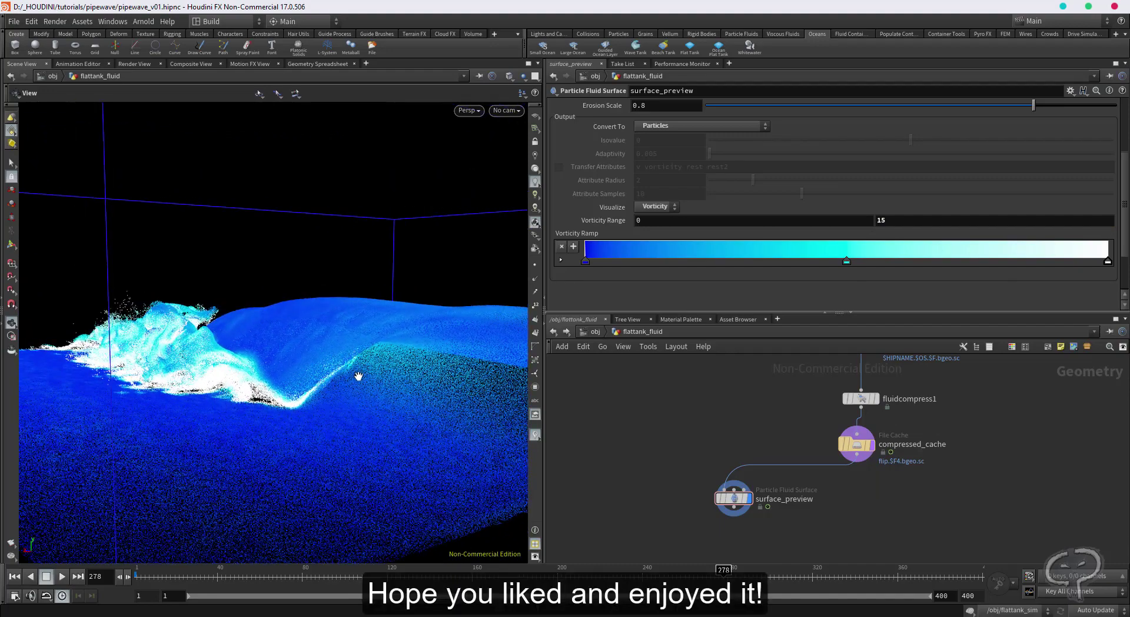